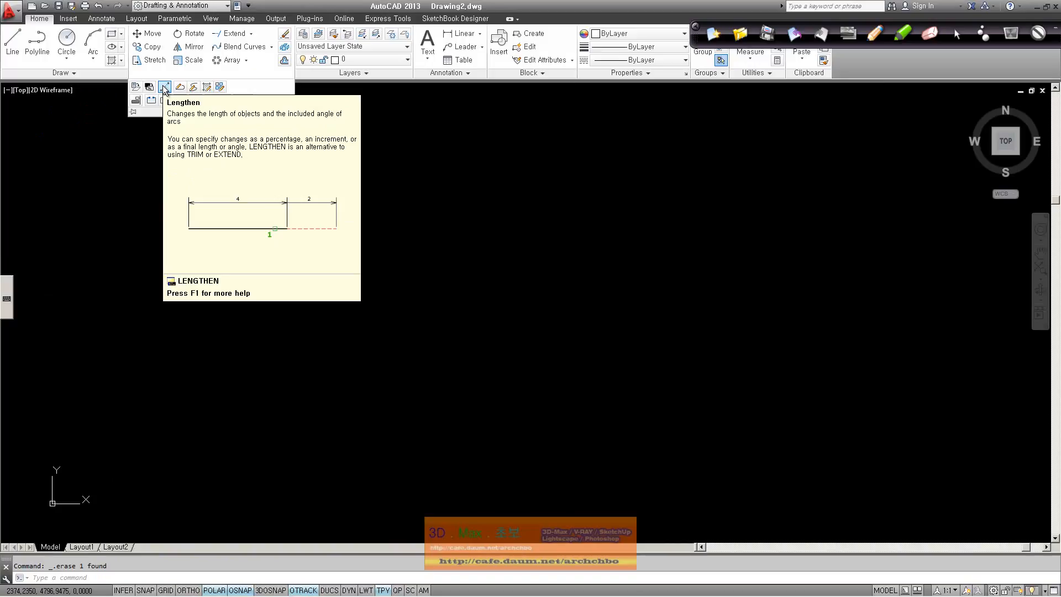
Draw a horizontal line 500 units long in the upper-left part of the drawing.
left_click(114, 171)
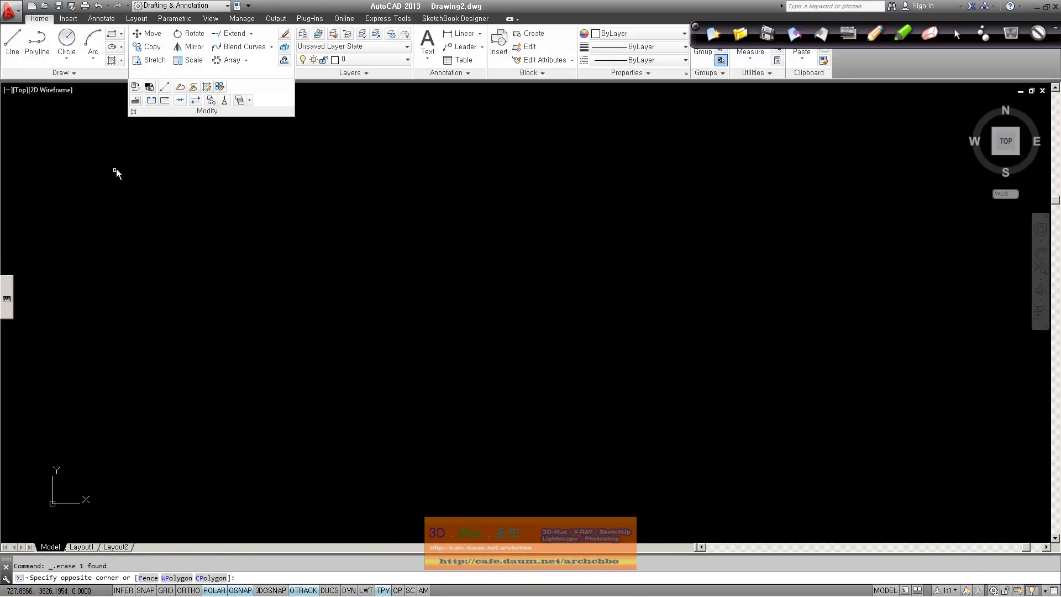
left_click(12, 42)
left_click(157, 155)
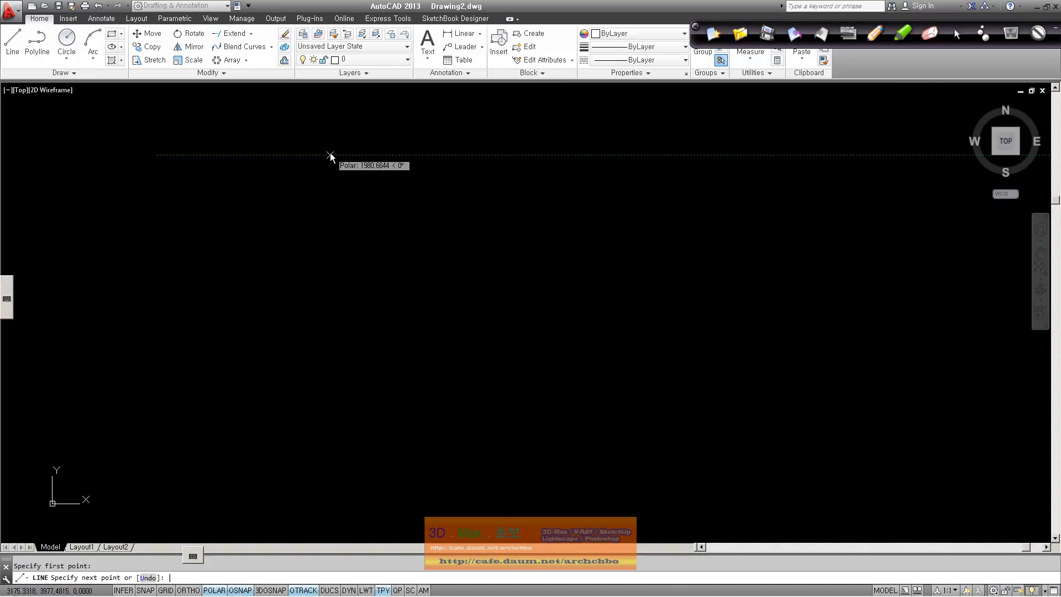
key("Return")
right_click(321, 211)
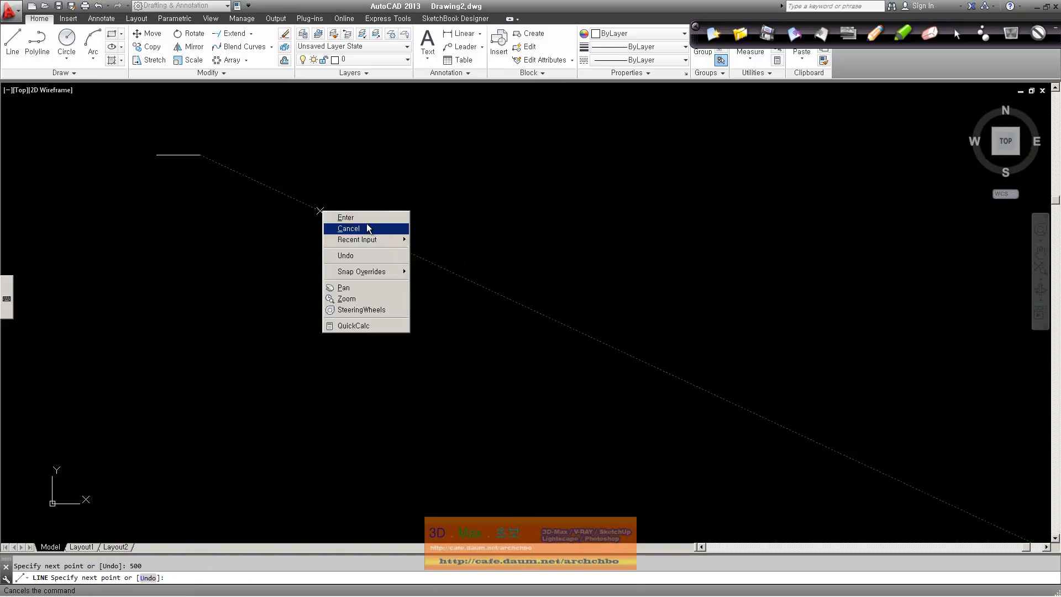
left_click(379, 218)
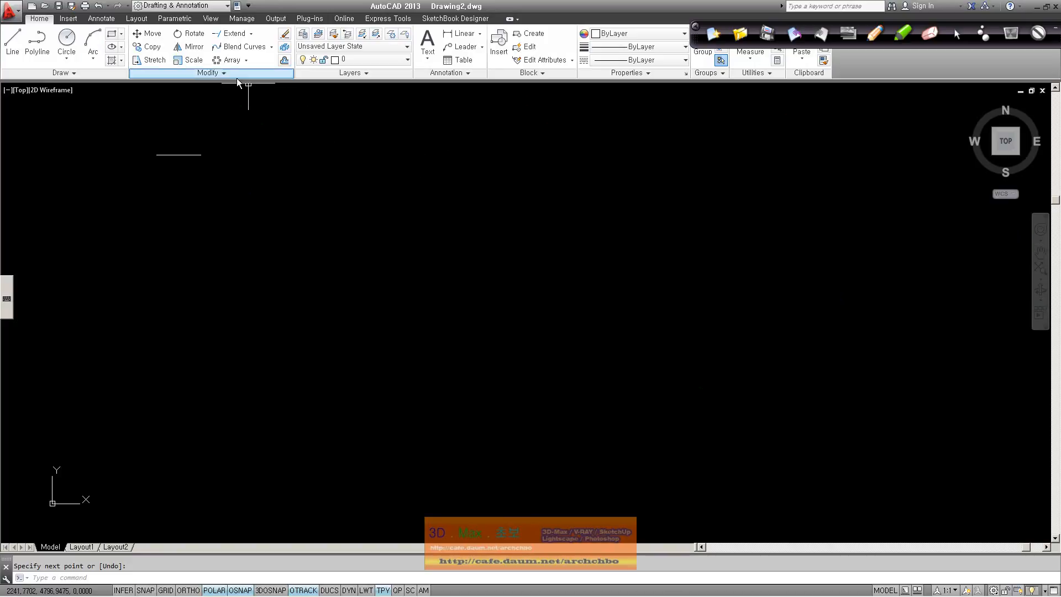
Lengthen the 500-unit line from its right end to 200 percent using the Percent option.
left_click(223, 72)
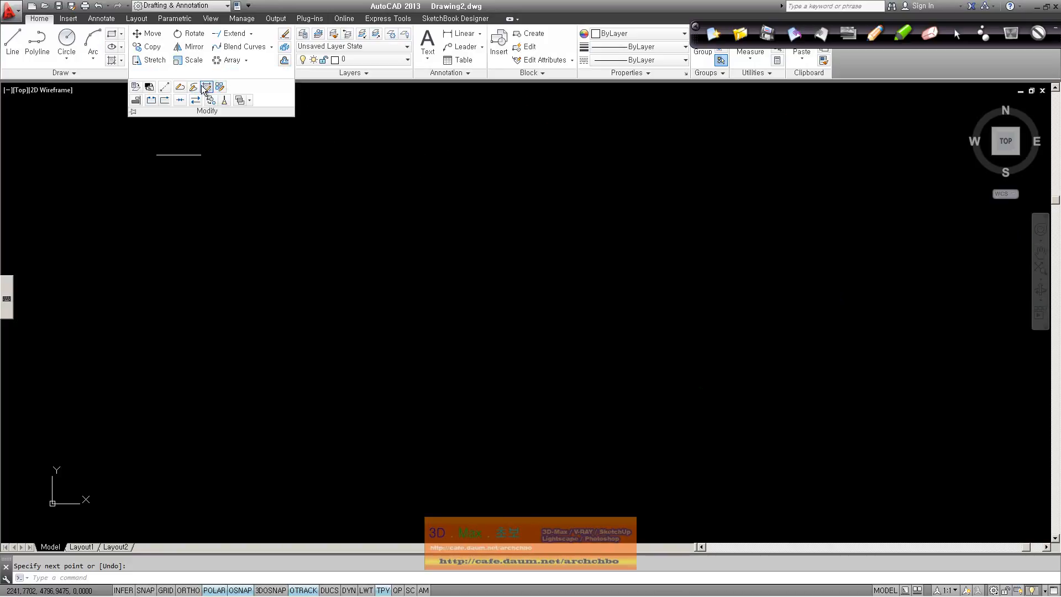
left_click(164, 87)
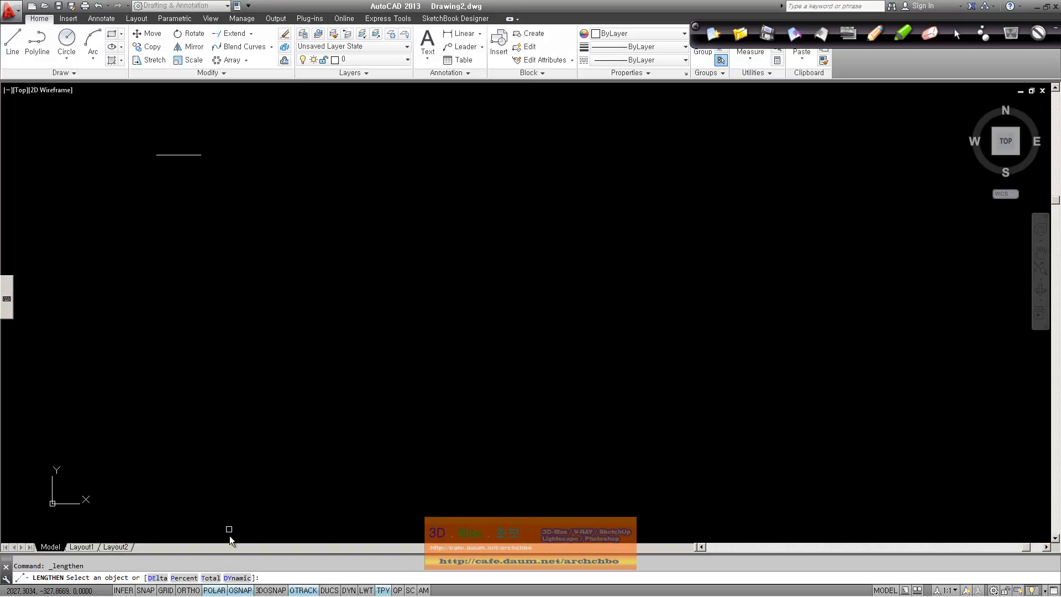
left_click(193, 578)
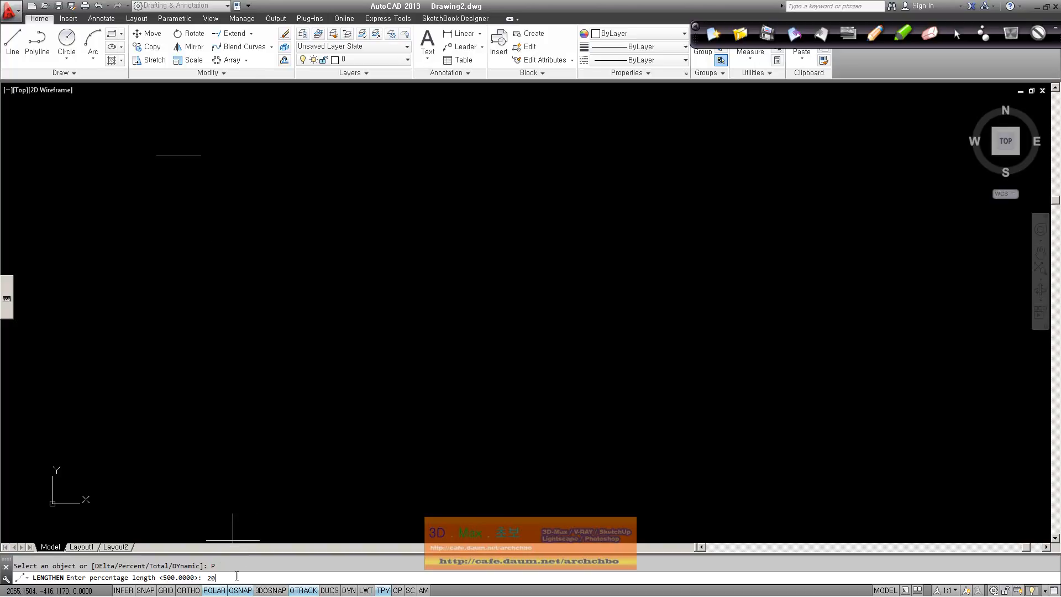
key("Return")
left_click(188, 155)
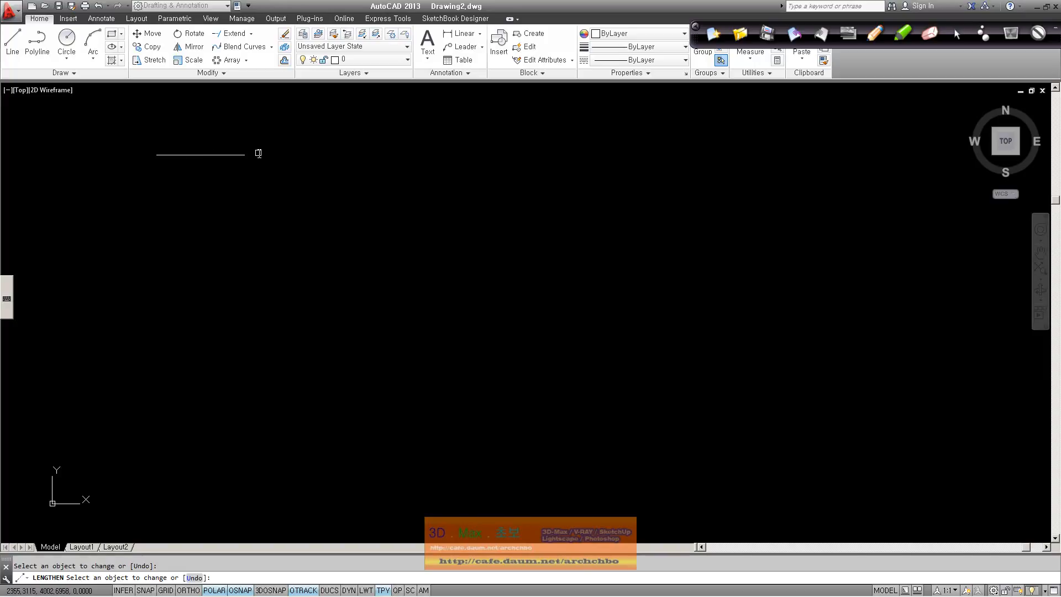
right_click(126, 160)
left_click(140, 166)
Delete the lengthened line, leaving the drawing empty.
left_click(137, 137)
left_click(304, 197)
key("Delete")
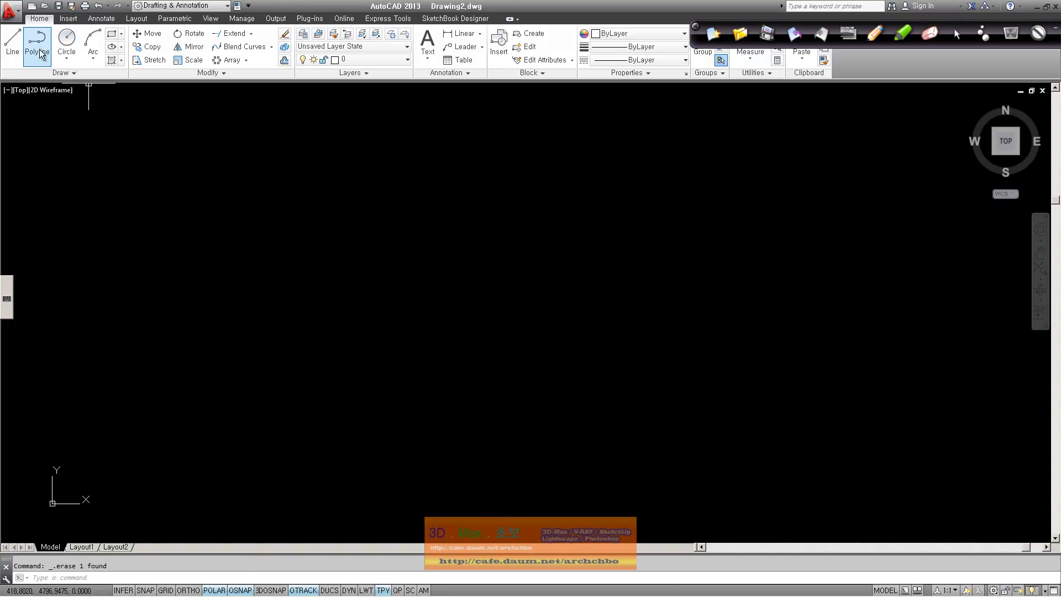
Draw a horizontal line 1000 units long in the left half of the drawing.
left_click(12, 43)
left_click(229, 290)
type("1000")
key("Return")
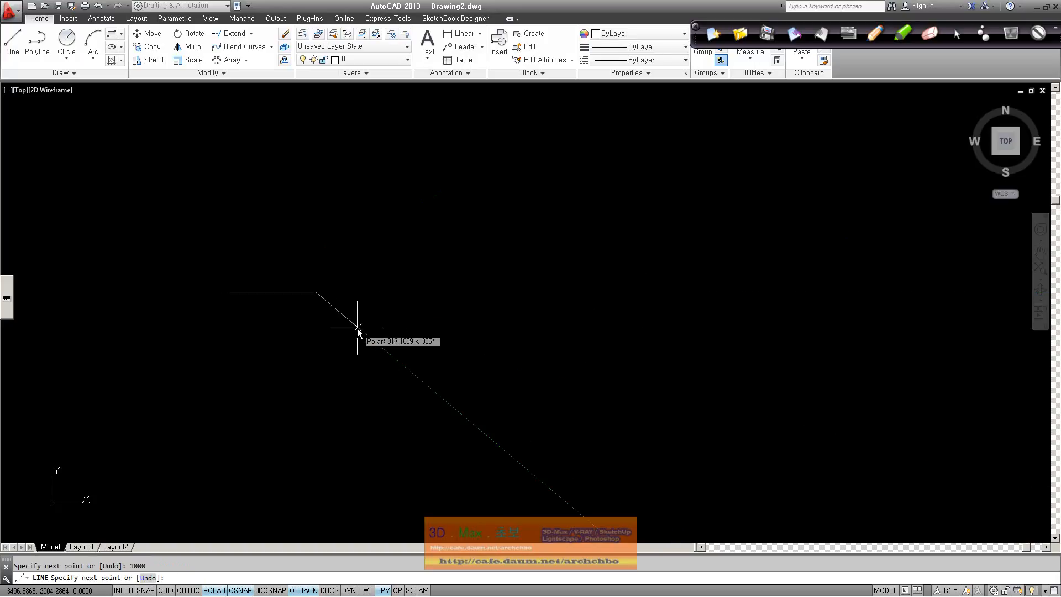
right_click(351, 313)
left_click(376, 321)
Shorten the 1000-unit line from its right end with Lengthen, using the Percent option at 50.
scroll(267, 308, "up", 4)
middle_click_drag(249, 267, 291, 301)
left_click(224, 74)
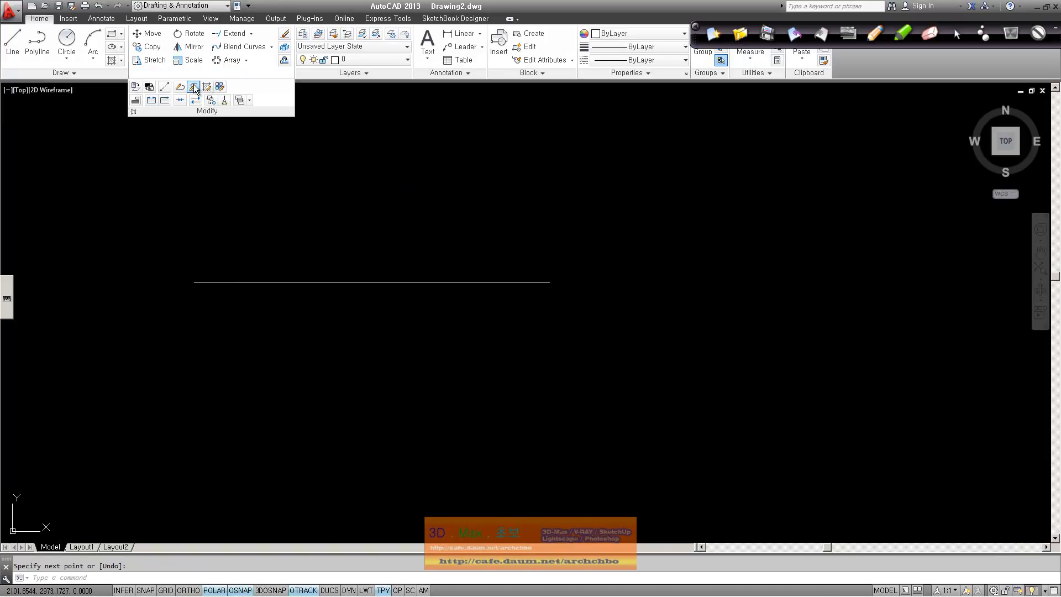
left_click(165, 86)
type("P")
key("Return")
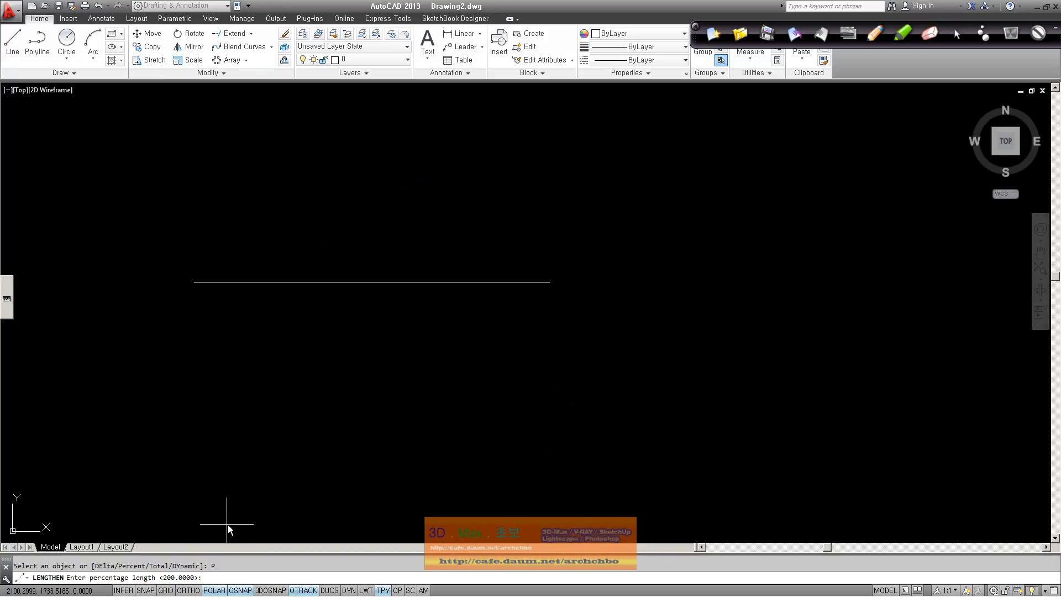
key("Return")
left_click(491, 282)
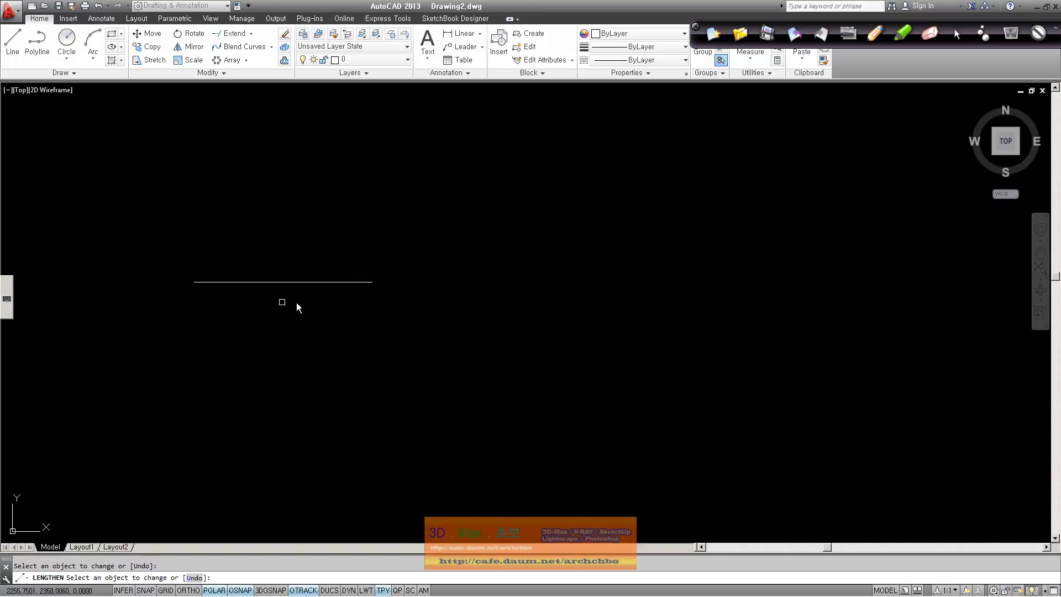
Shorten the line from its right end five more times at the same 50 percent setting and finish Lengthen.
left_click(361, 281)
left_click(262, 282)
left_click(232, 282)
left_click(215, 282)
left_click(201, 282)
right_click(254, 310)
left_click(287, 317)
Delete the remaining short line segment.
left_click(272, 312)
left_click(141, 250)
key("Delete")
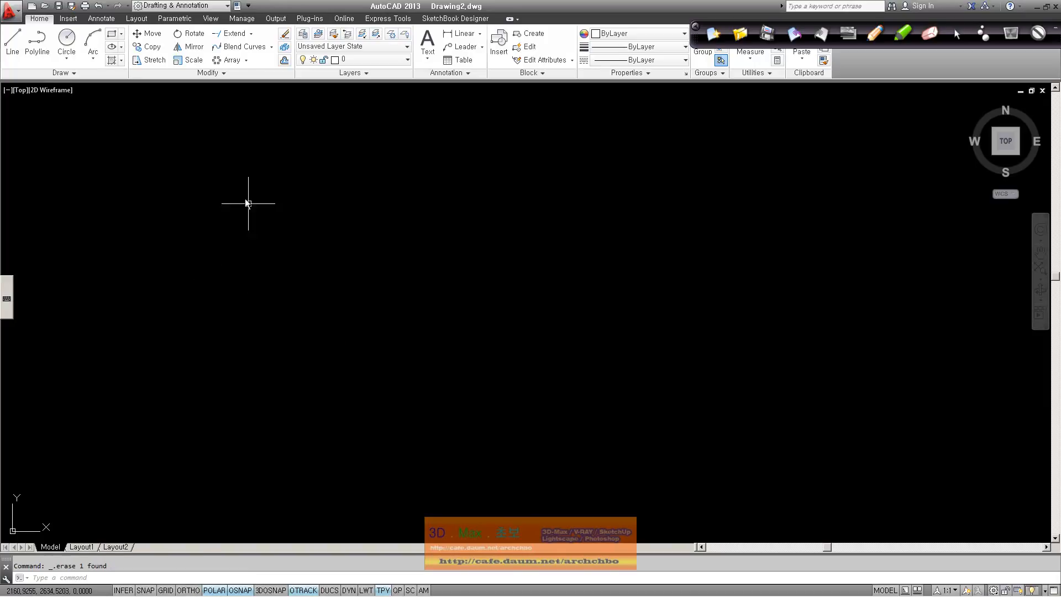
Draw a horizontal line about 395 units long in the left half of the drawing.
left_click(12, 43)
left_click(196, 235)
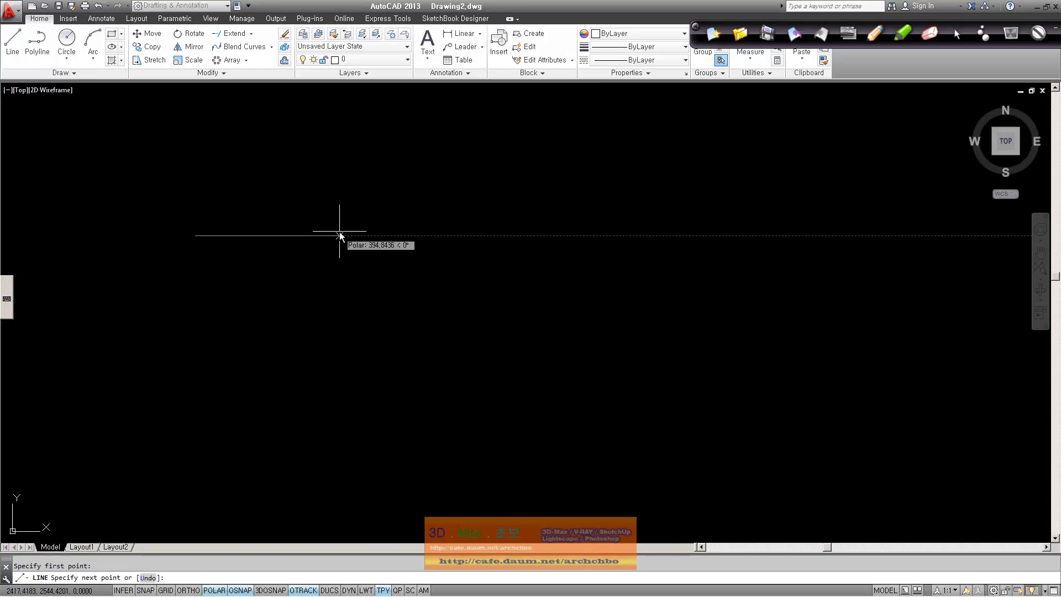
left_click(340, 236)
right_click(355, 240)
left_click(364, 246)
Lengthen the new line four times from its right end, using the Percent option with a percentage above 100.
left_click(221, 73)
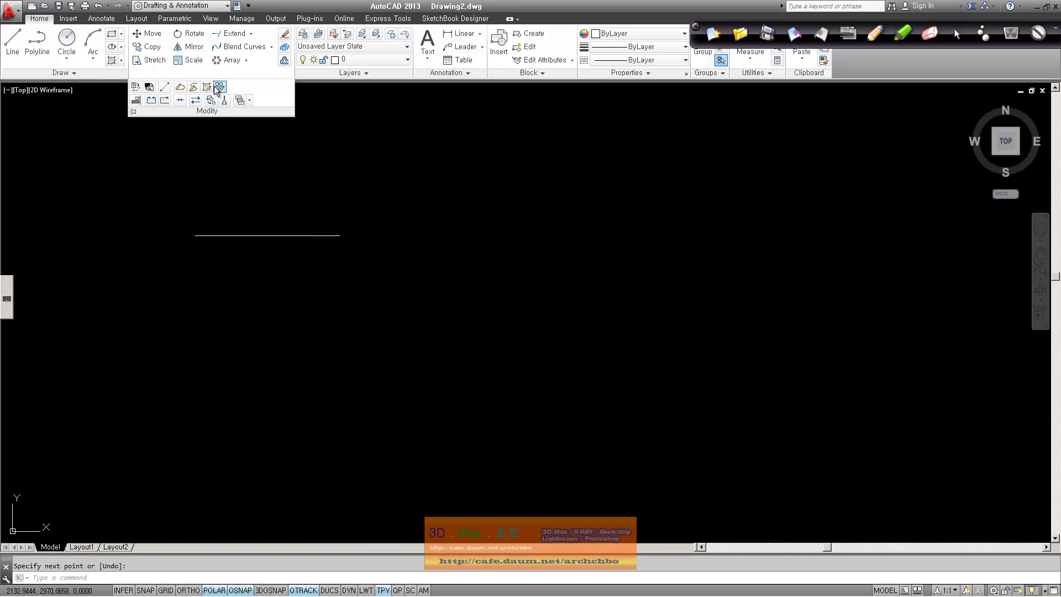
left_click(164, 86)
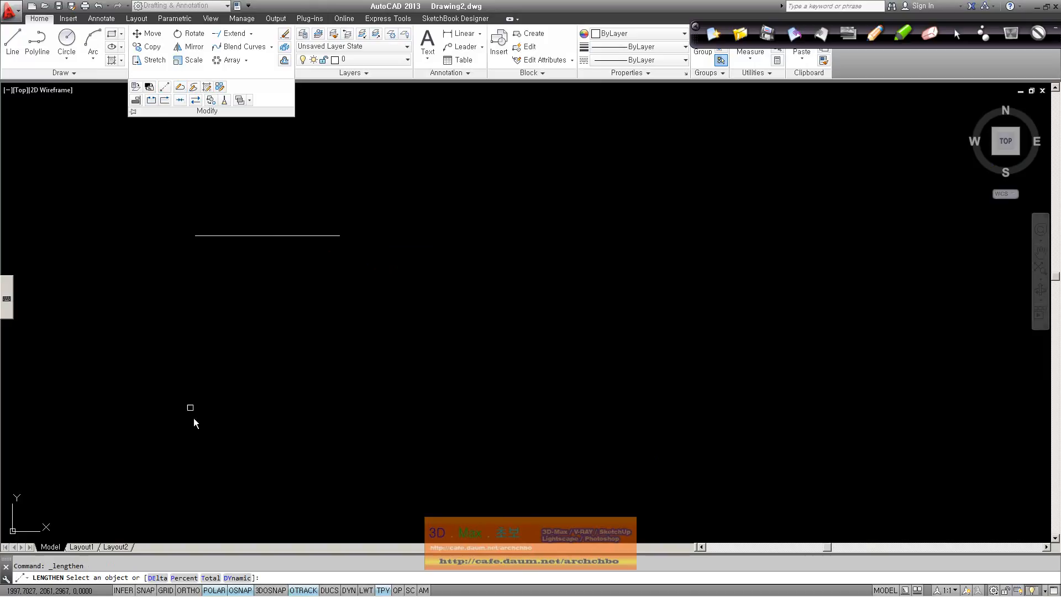
type("P")
key("Return")
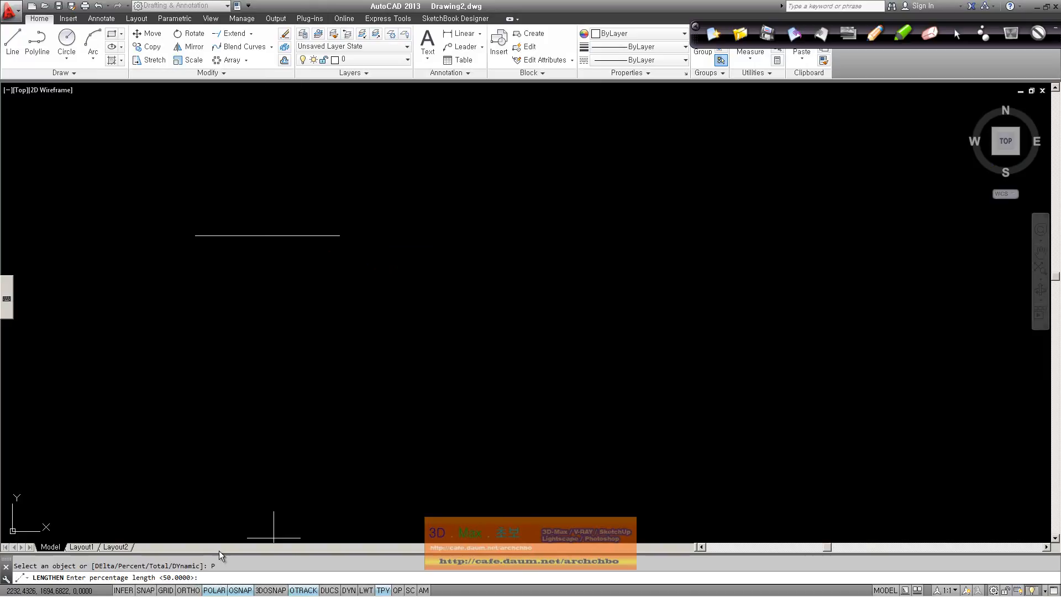
type("10")
key("Return")
left_click(331, 235)
left_click(372, 236)
left_click(507, 236)
left_click(666, 236)
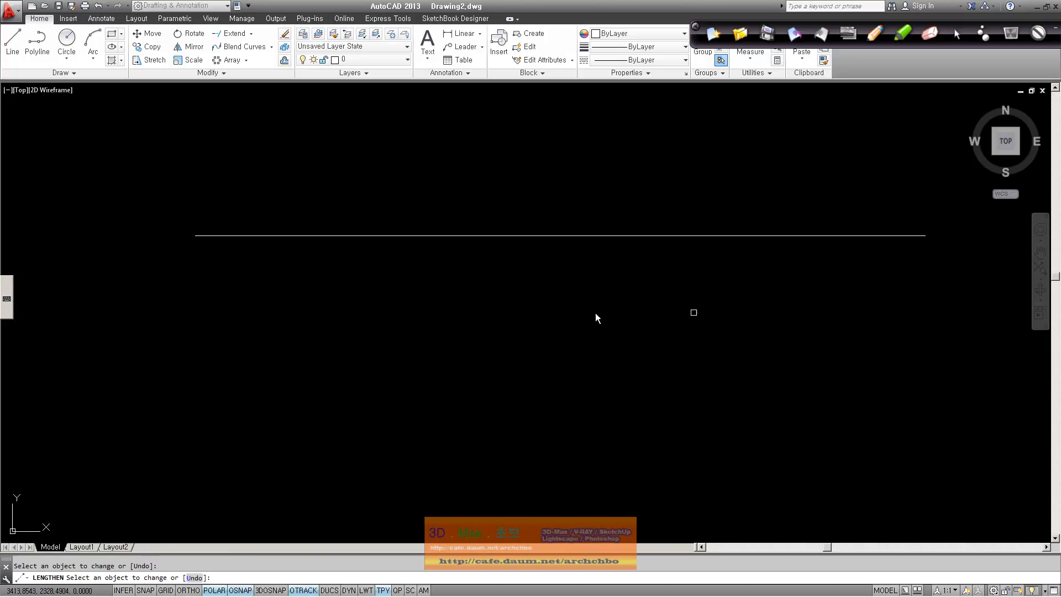
right_click(275, 335)
left_click(290, 339)
Delete the long horizontal line from the drawing.
left_click(938, 342)
left_click(173, 184)
key("Delete")
left_click(216, 72)
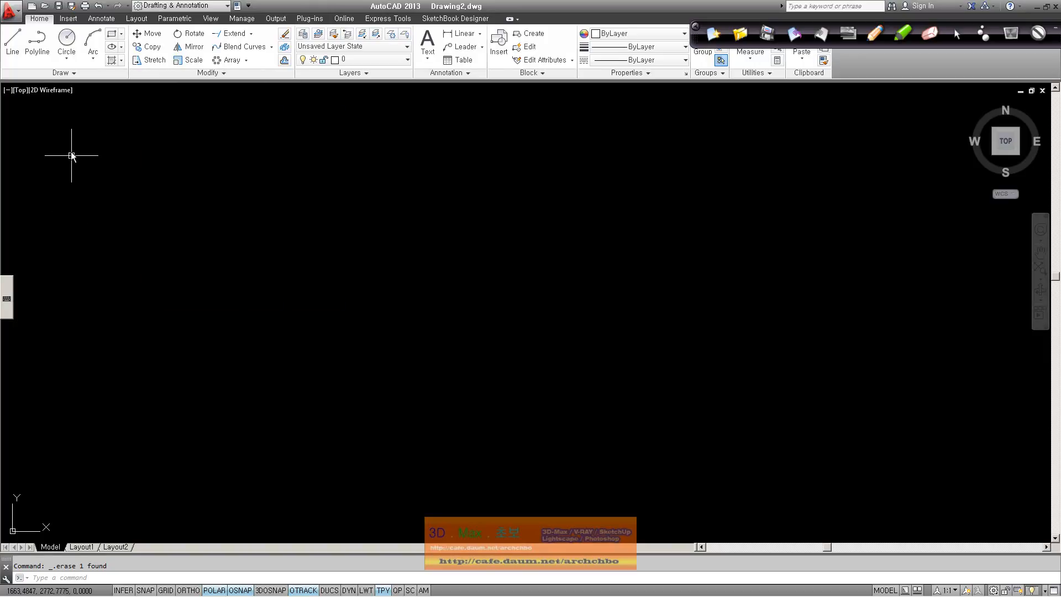
Draw a roughly square rectangle in the left half of the drawing.
left_click(111, 34)
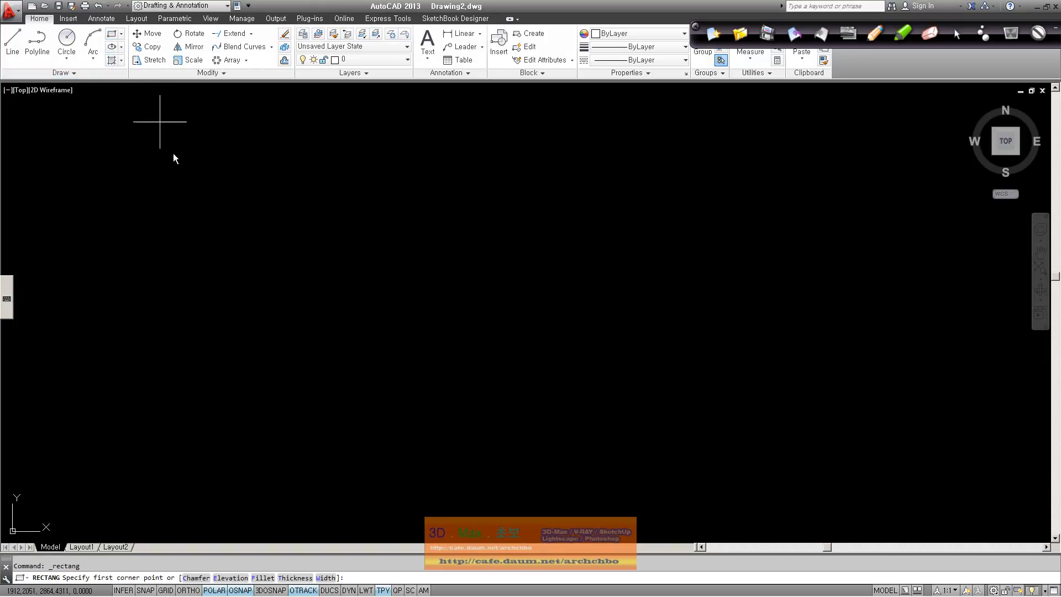
left_click(207, 210)
left_click(311, 315)
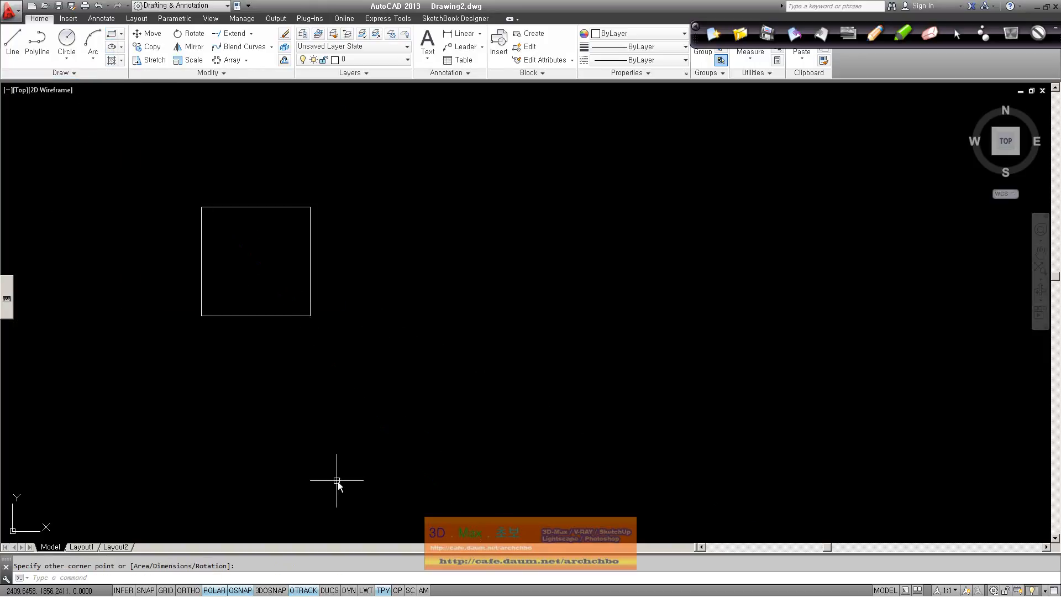
Draw a second, smaller upright rectangle to the upper right of the square one, with a gap between them.
left_click(417, 141)
left_click(532, 241)
left_click(112, 33)
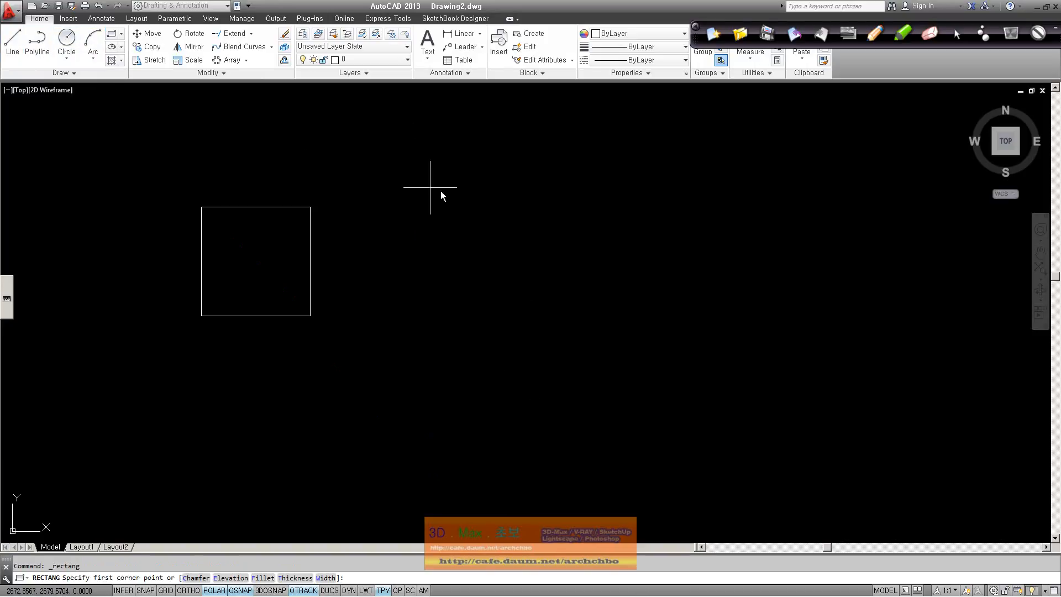
left_click(440, 151)
left_click(518, 242)
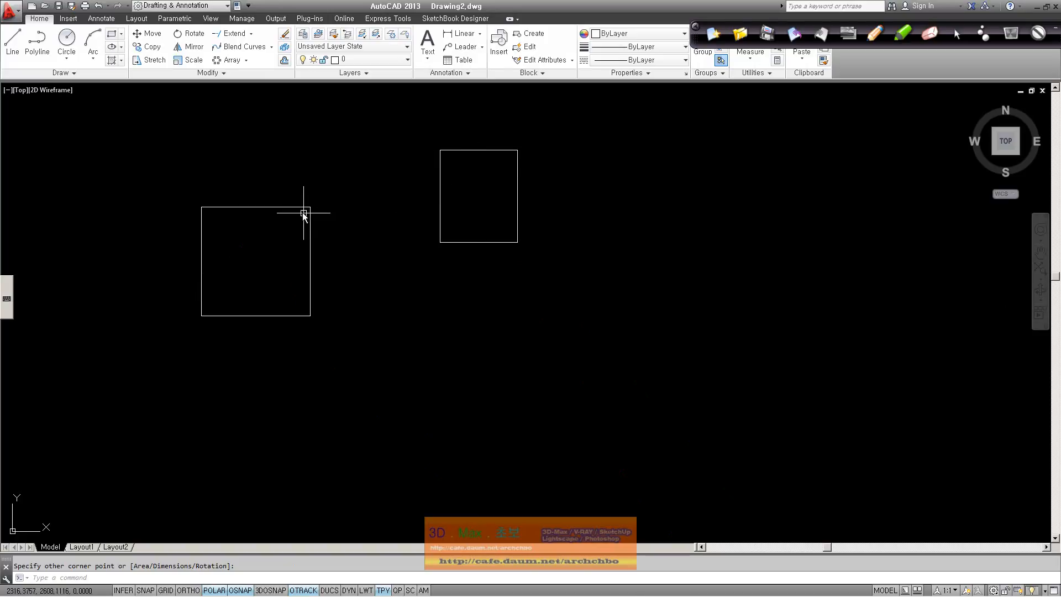
Try aligning the smaller rectangle's upper-left corner to the larger one's upper-right corner with a single point pair, and undo the alignment.
left_click(219, 74)
left_click(137, 99)
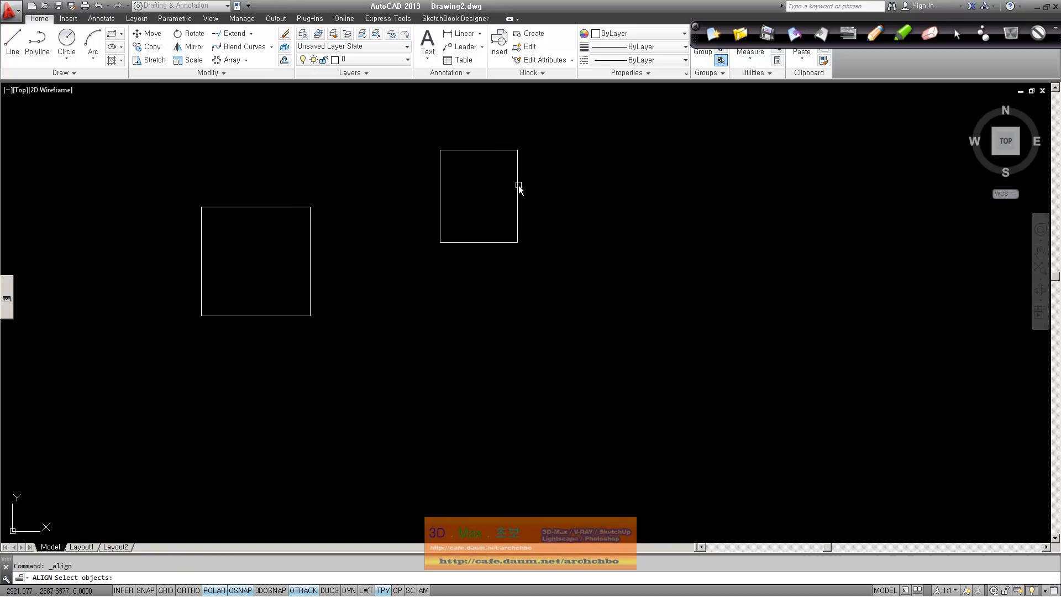
left_click(574, 287)
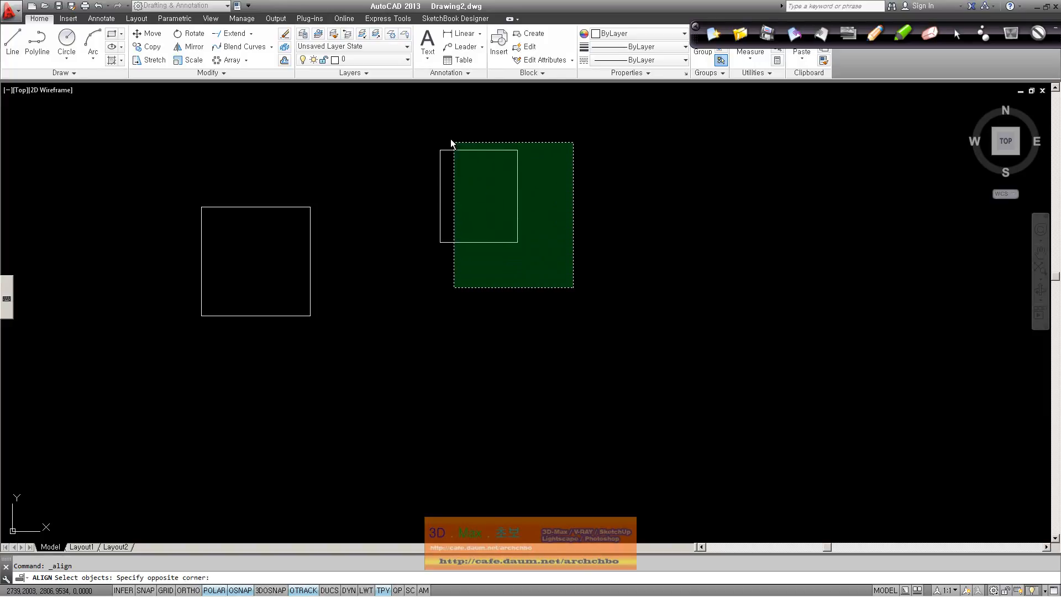
left_click(415, 127)
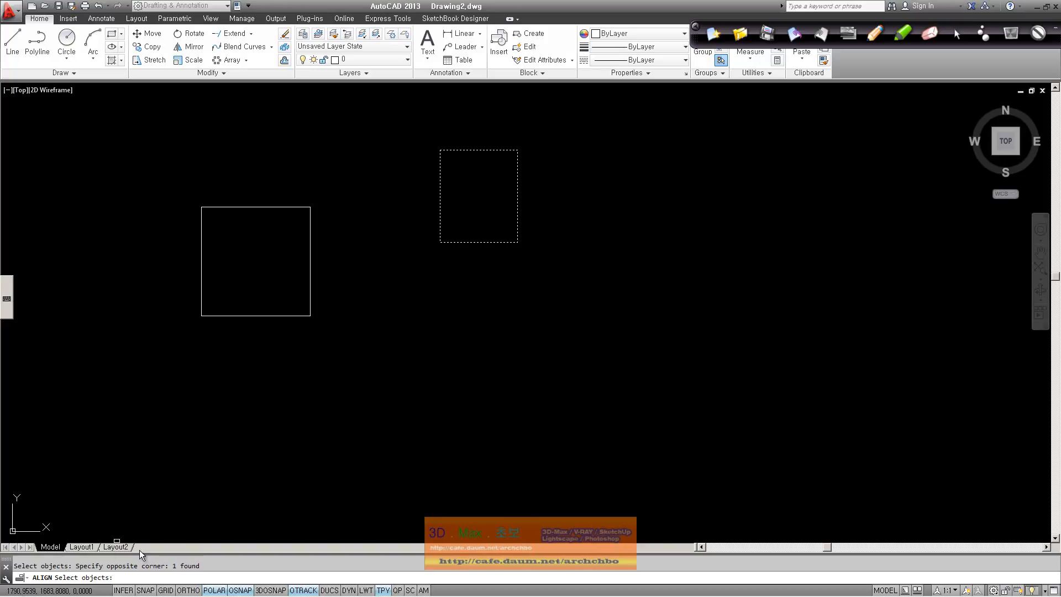
key("Return")
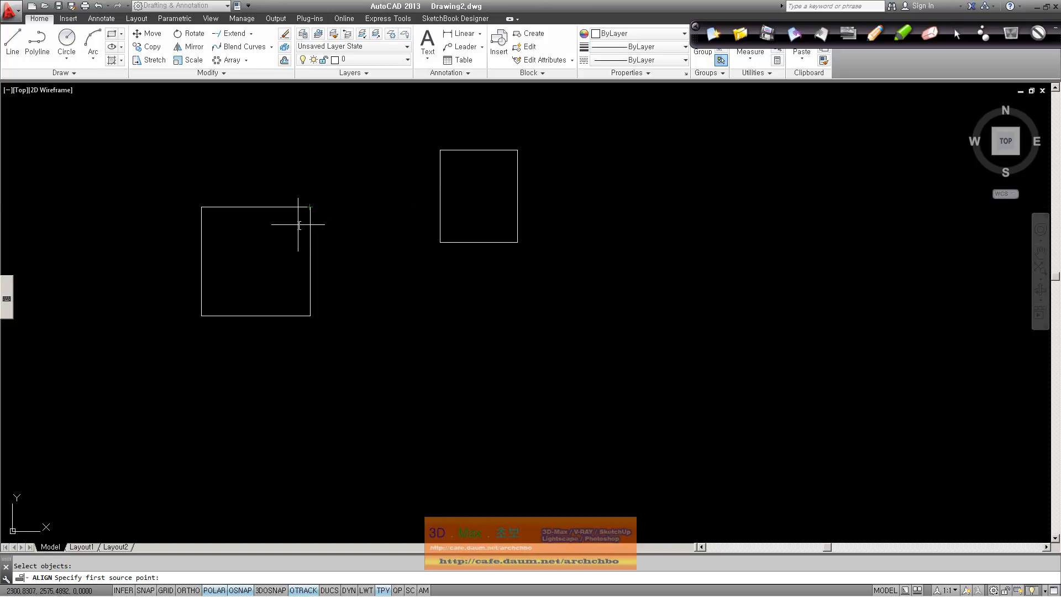
left_click(440, 150)
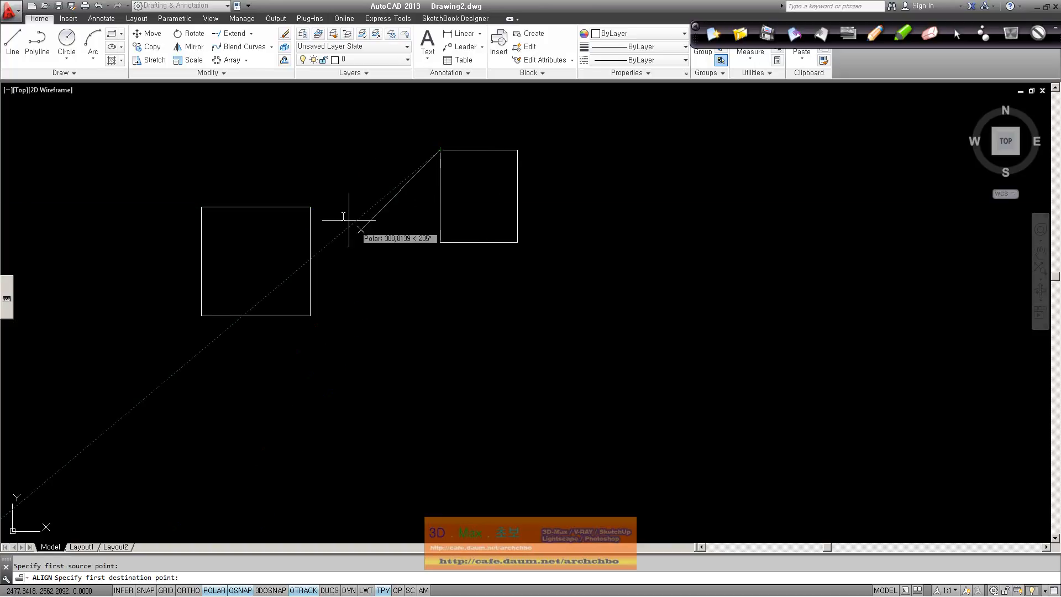
left_click(309, 208)
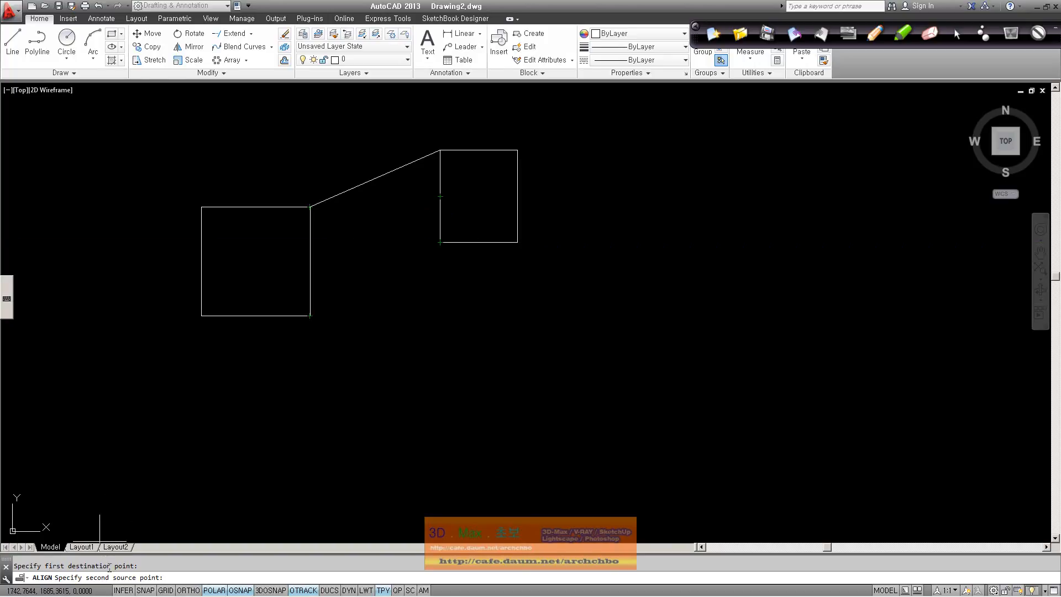
key("Return")
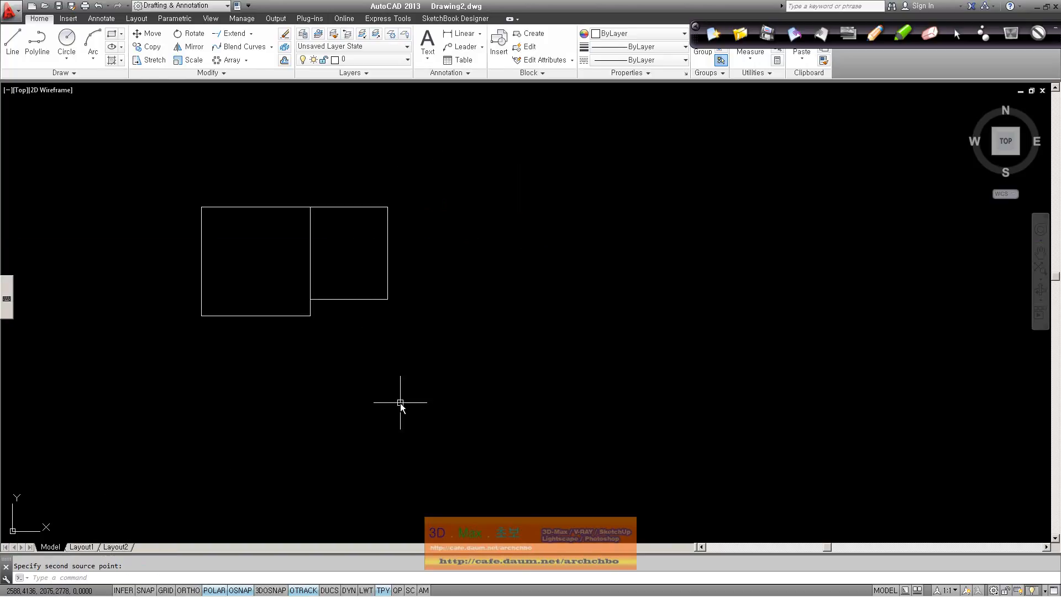
key("ctrl+z")
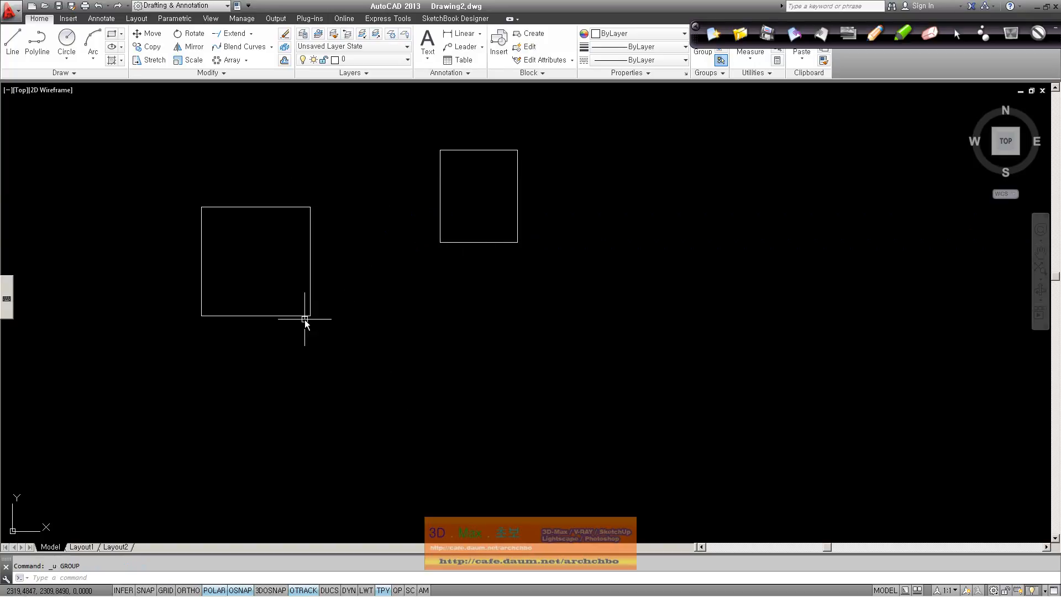
Align the smaller rectangle's lower-left corner to the larger rectangle's lower-right corner with a single point pair.
left_click(223, 74)
left_click(137, 100)
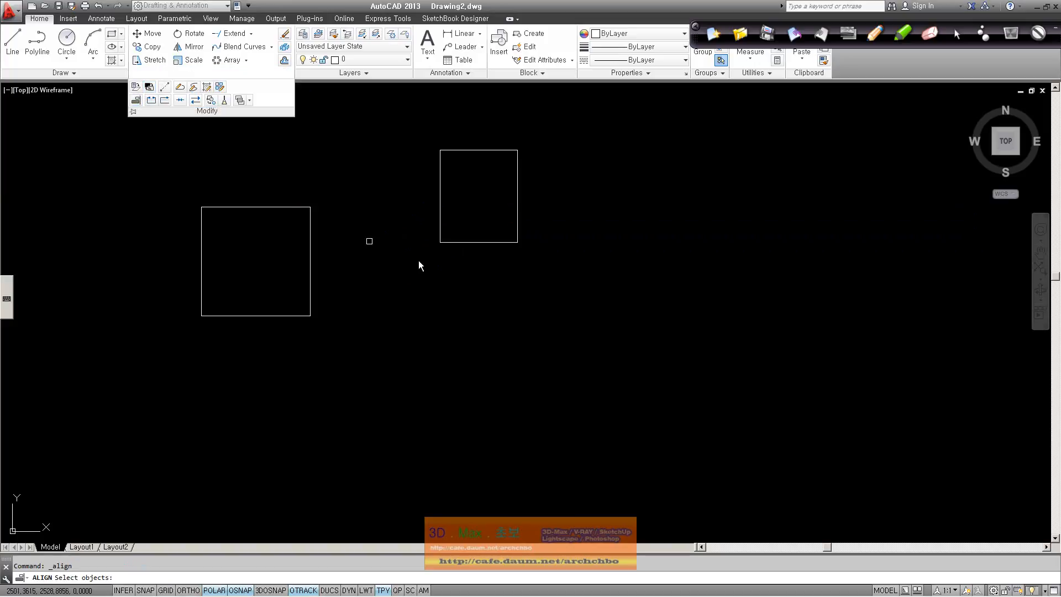
left_click(592, 290)
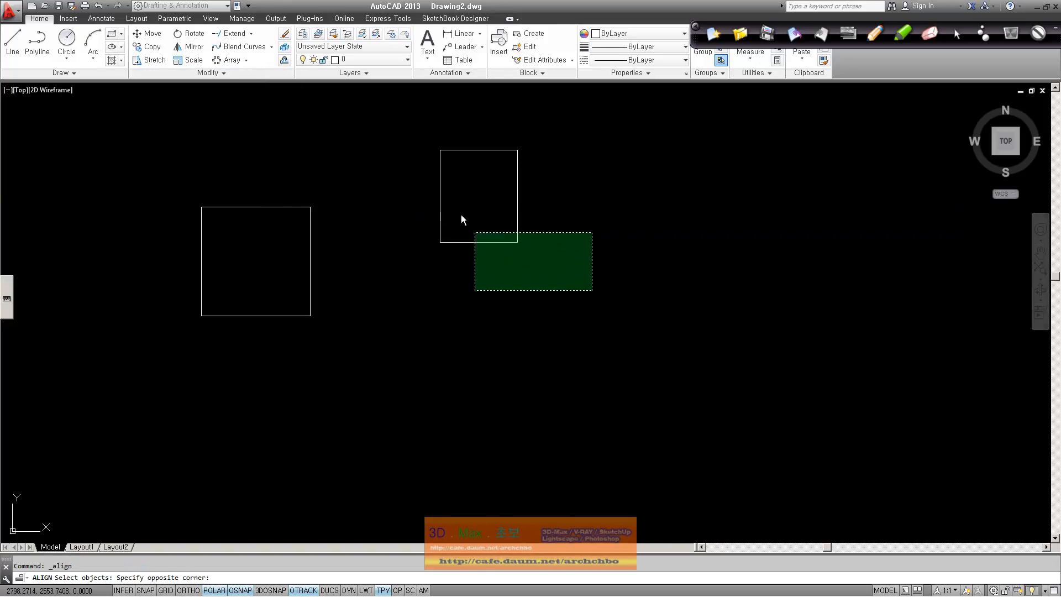
left_click(412, 115)
key("Return")
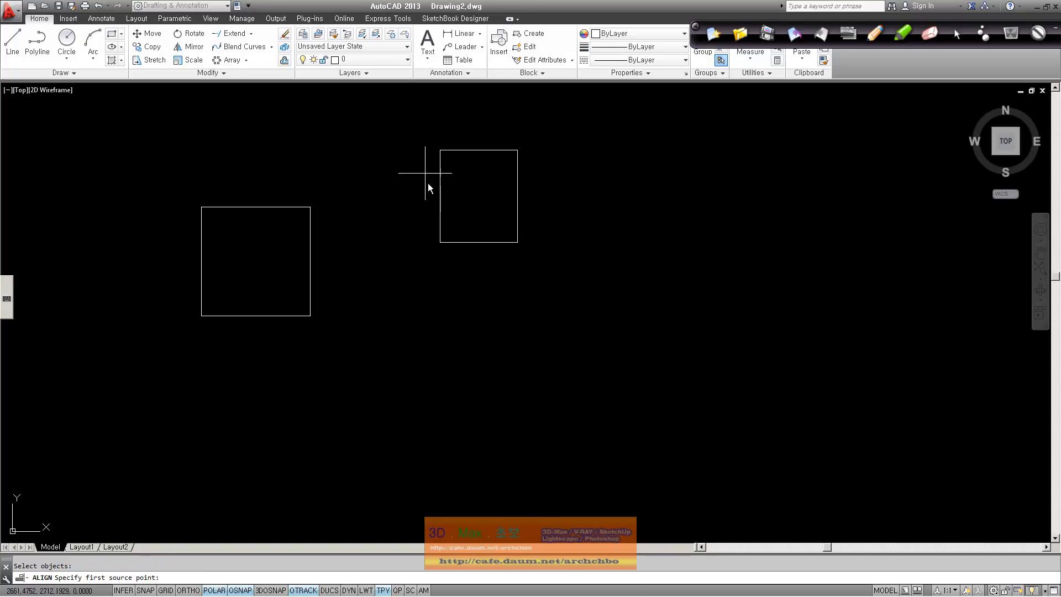
left_click(440, 242)
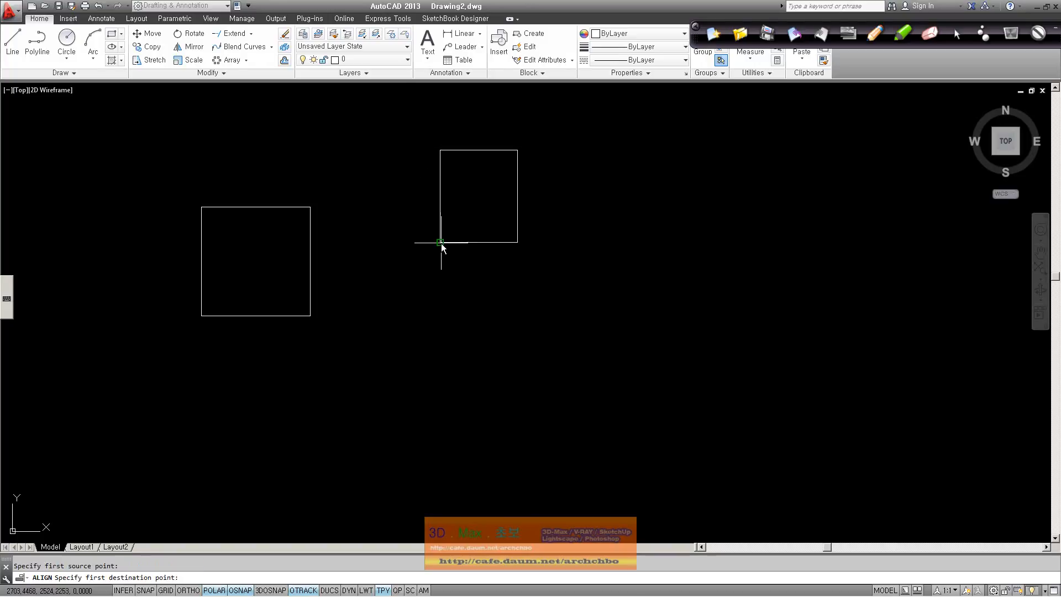
left_click(310, 316)
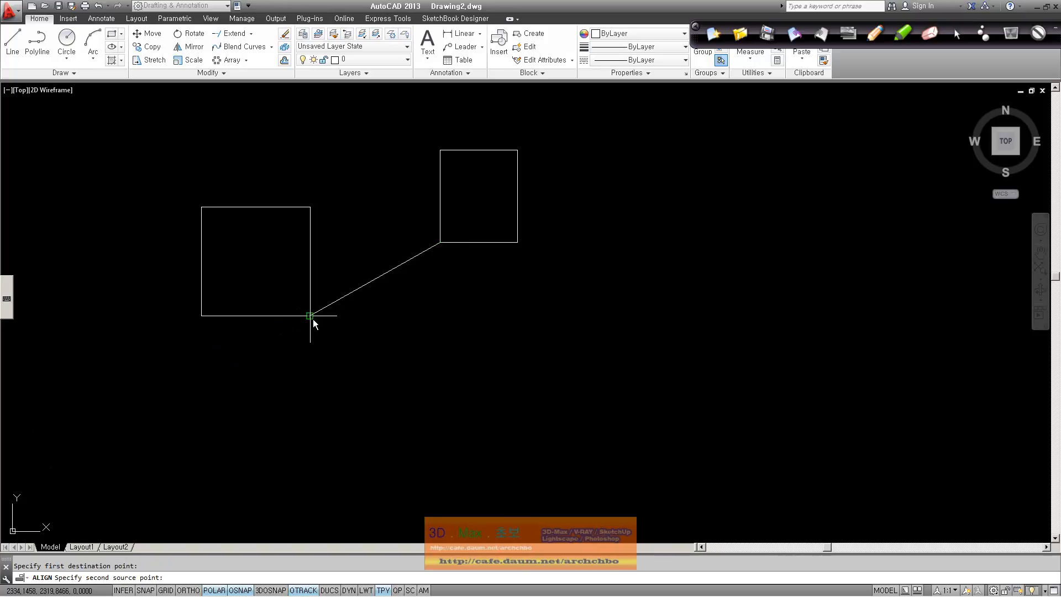
key("Return")
Delete the smaller rectangle, keeping only the large square one.
left_click(513, 413)
left_click(355, 164)
key("Delete")
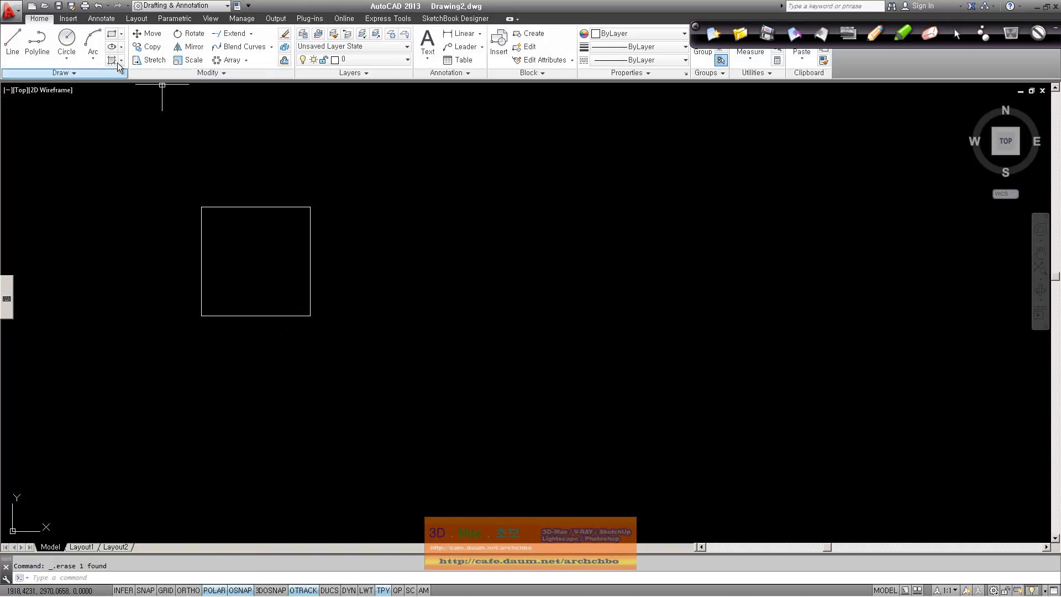
Draw a closed, tilted irregular quadrilateral from four lines to the upper right of the square, with a gap between them.
left_click(13, 41)
left_click(393, 173)
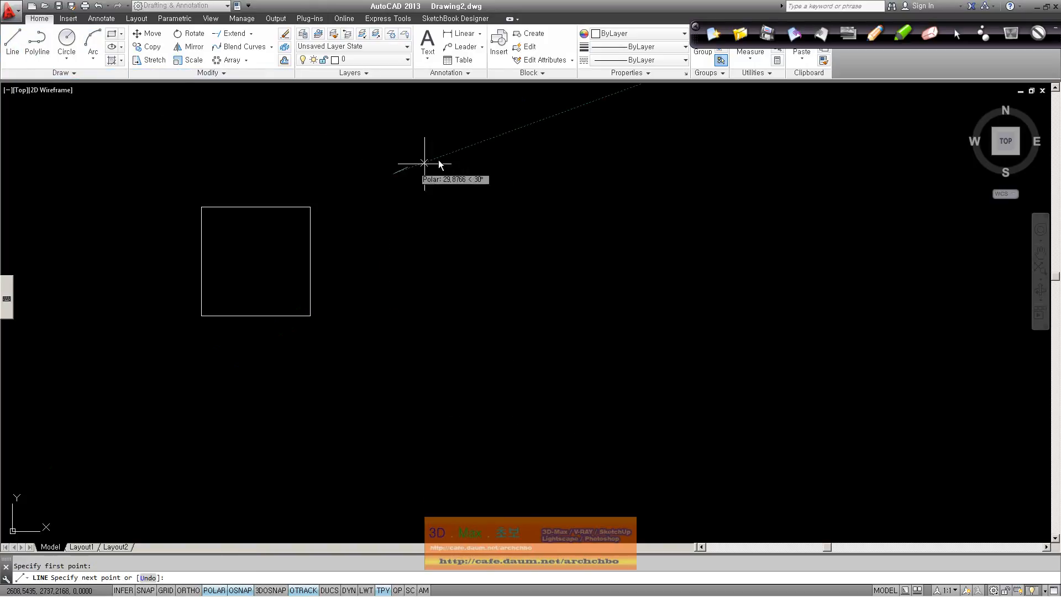
left_click(461, 150)
left_click(555, 246)
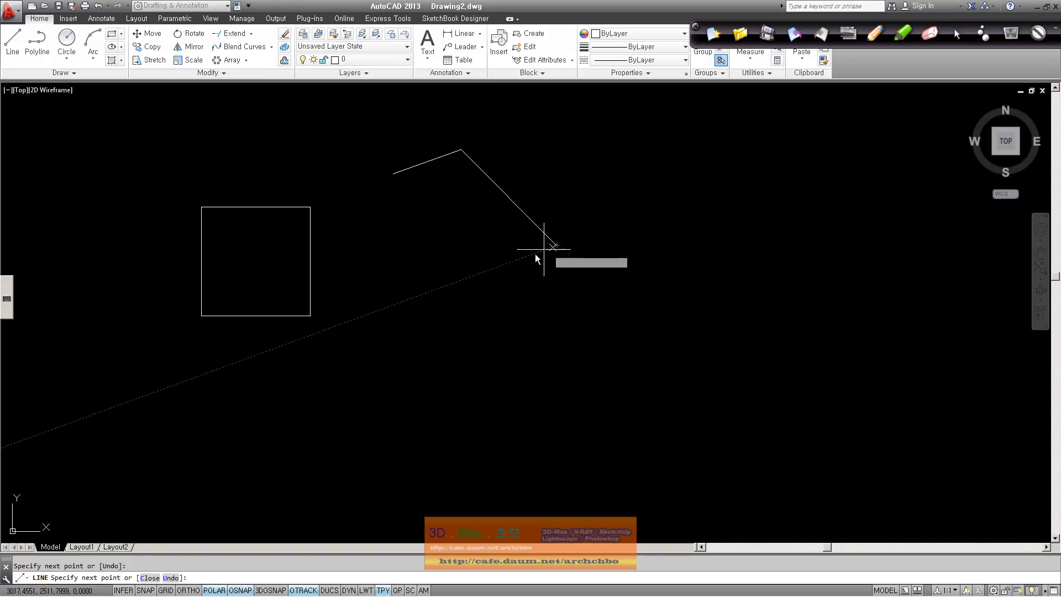
left_click(453, 272)
right_click(389, 242)
left_click(410, 249)
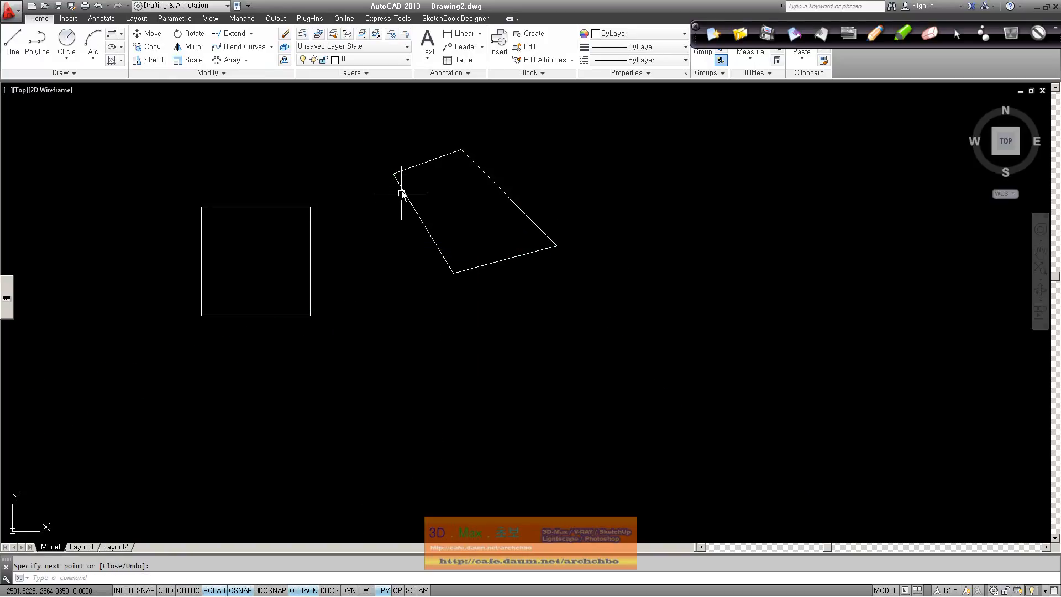
Try aligning the quadrilateral's left edge to the square's right edge with two point pairs and scaling enabled, and undo the alignment.
left_click(224, 73)
left_click(135, 100)
left_click(613, 316)
left_click(362, 125)
key("Return")
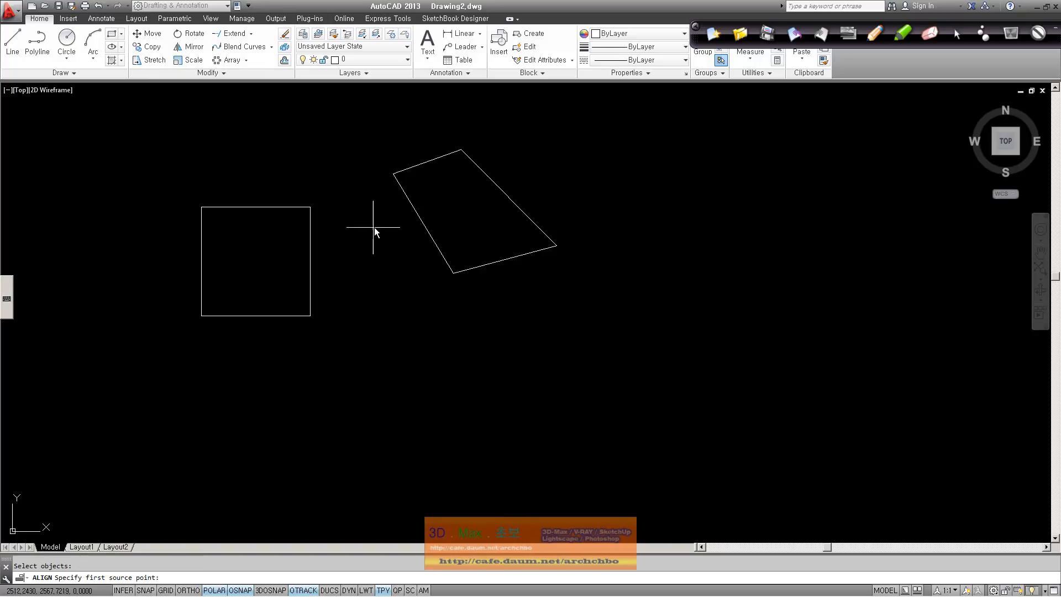
left_click(394, 174)
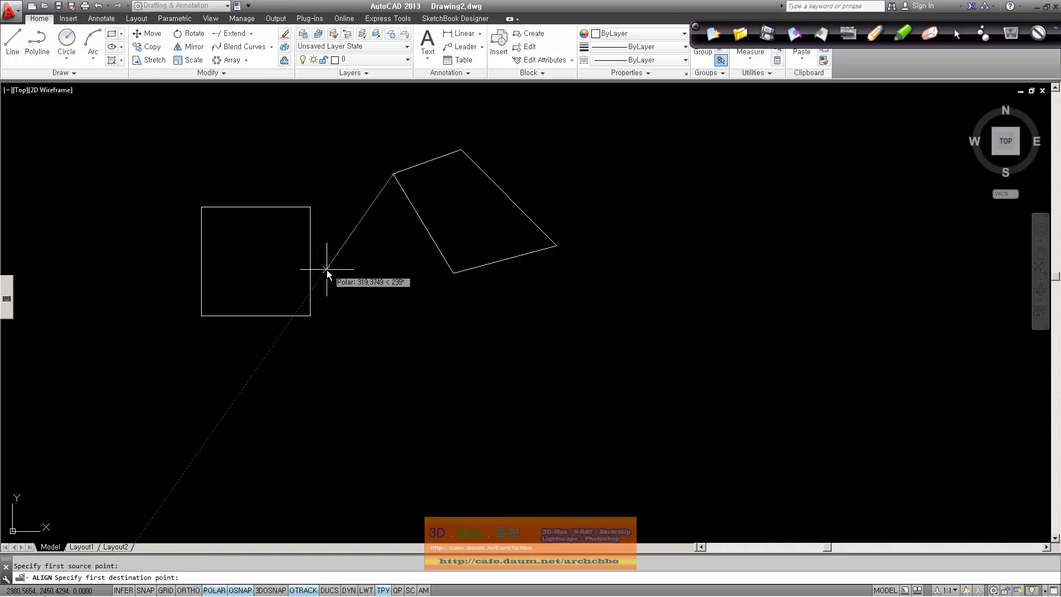
left_click(311, 207)
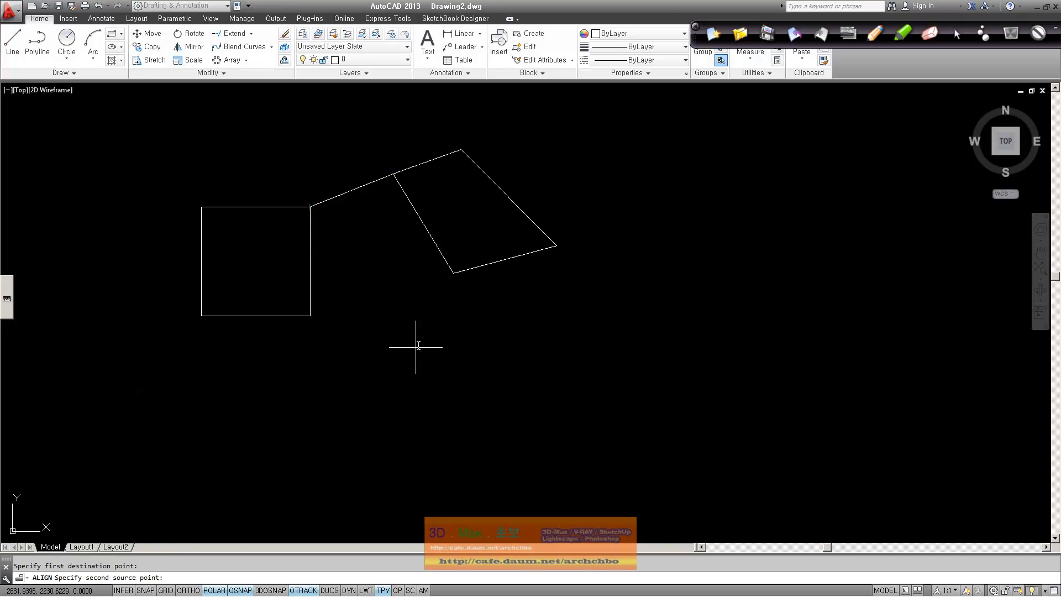
left_click(453, 273)
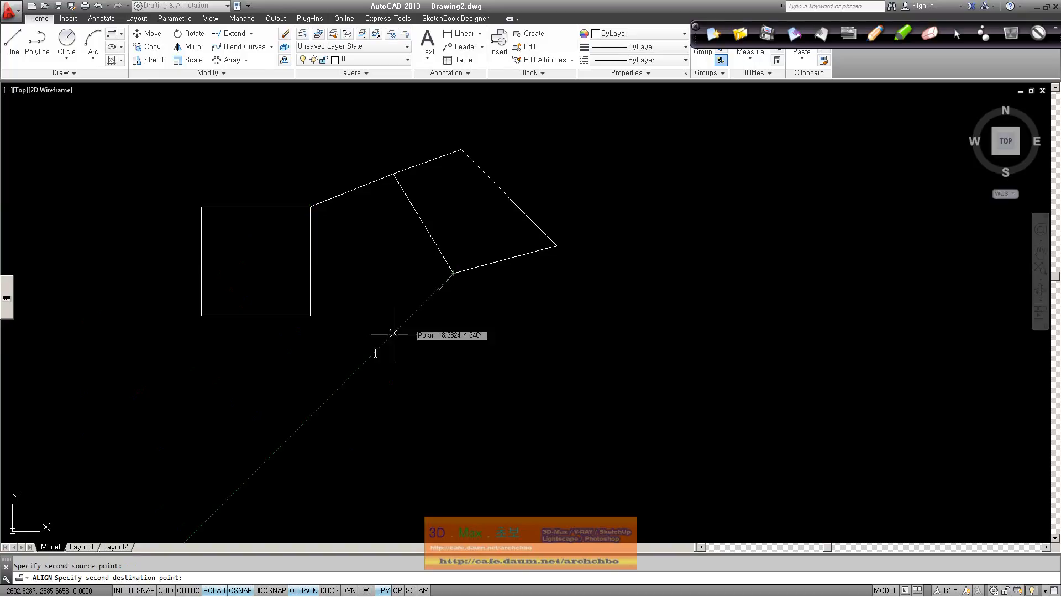
left_click(311, 316)
key("Return")
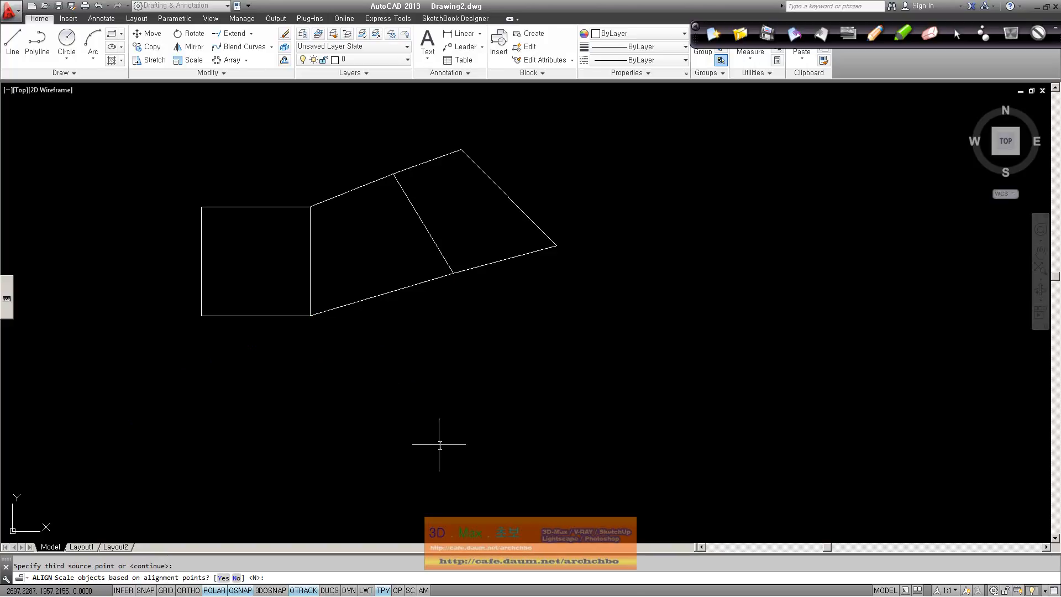
right_click(427, 389)
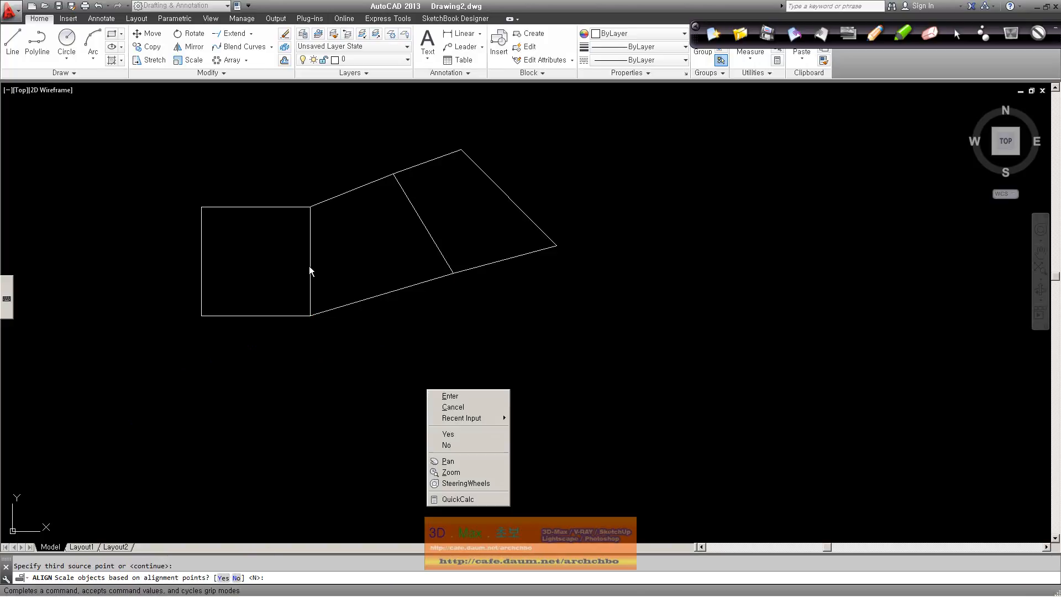
left_click(223, 577)
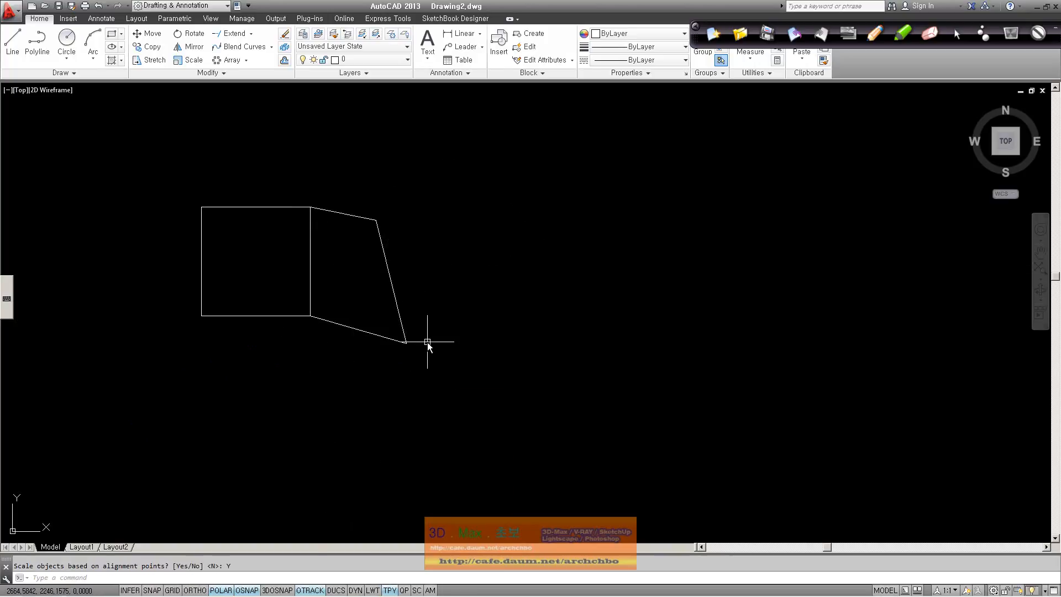
key("ctrl+z")
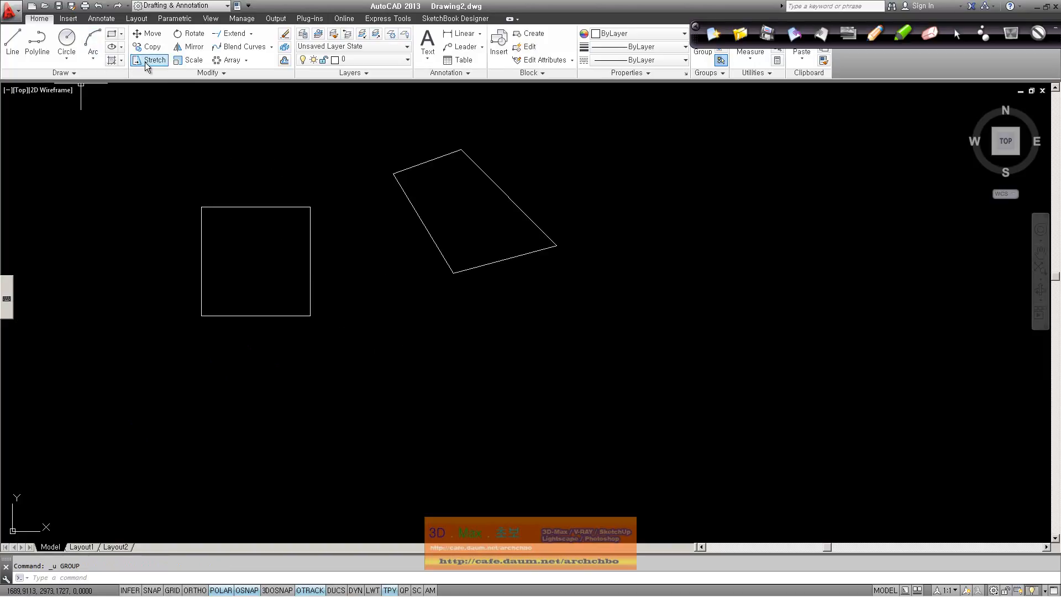
Align the quadrilateral's left edge to the square's right edge with two point pairs, matching the upper corners first, without scaling.
left_click(220, 73)
left_click(135, 100)
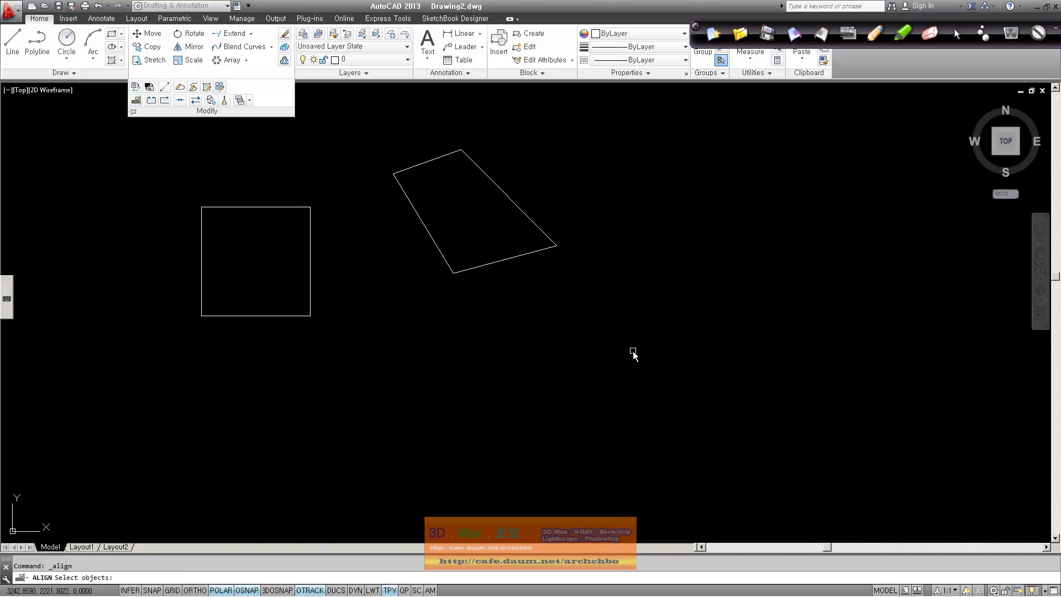
left_click(622, 348)
left_click(364, 124)
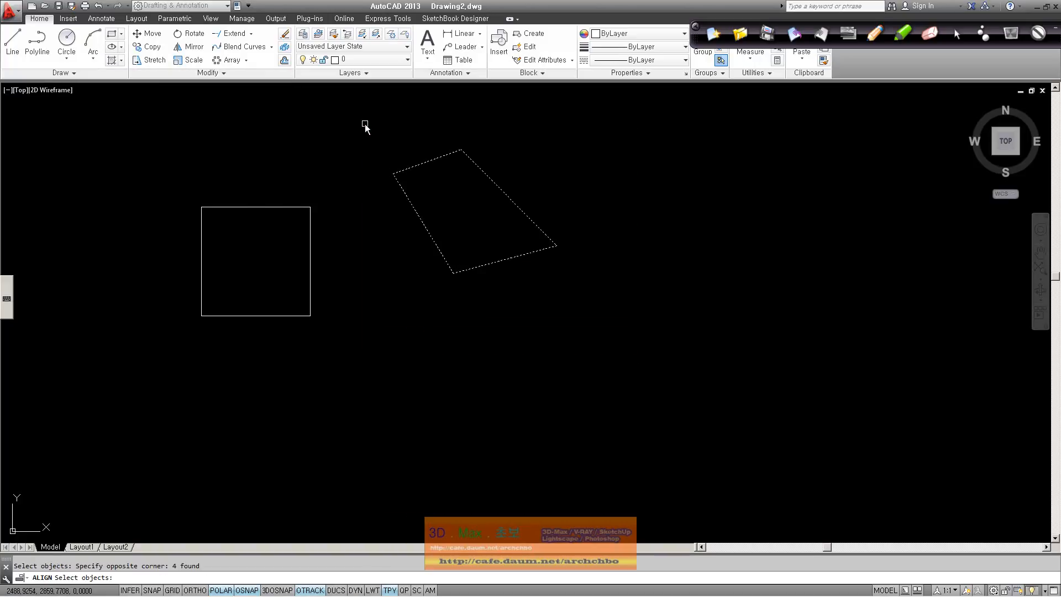
key("Return")
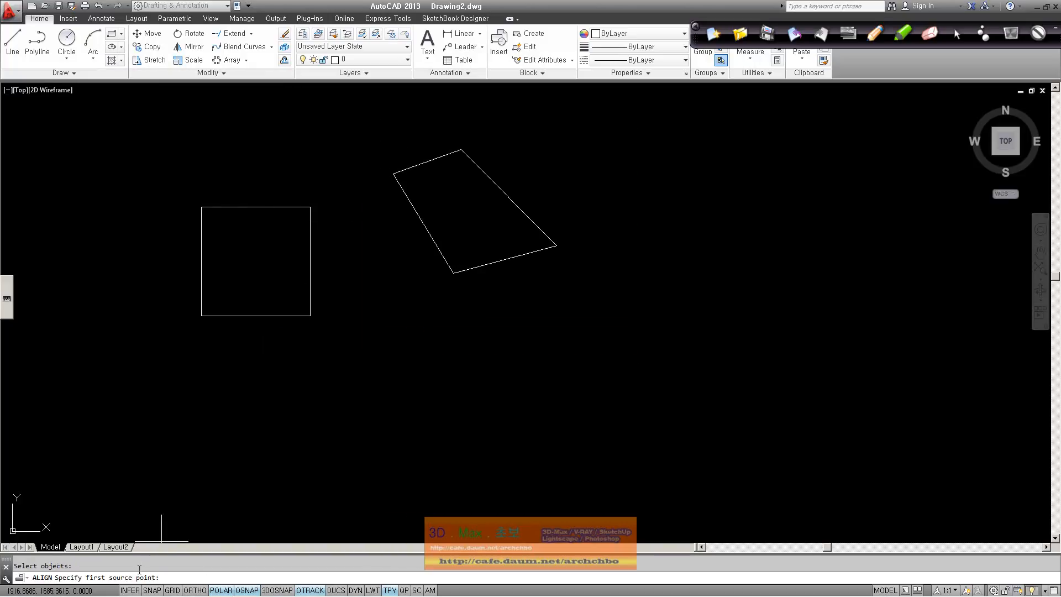
left_click(393, 174)
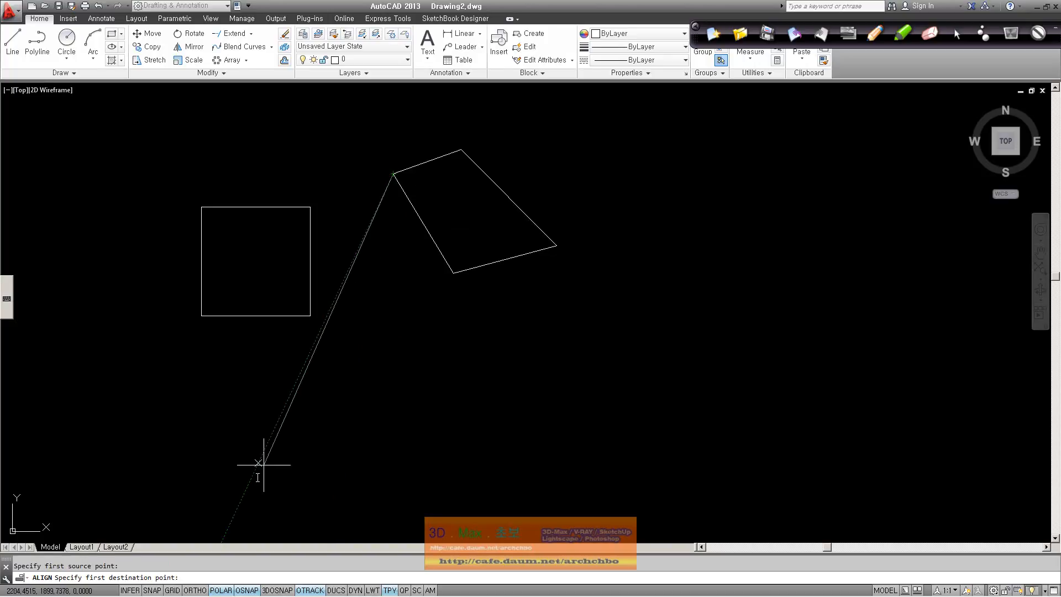
left_click(310, 207)
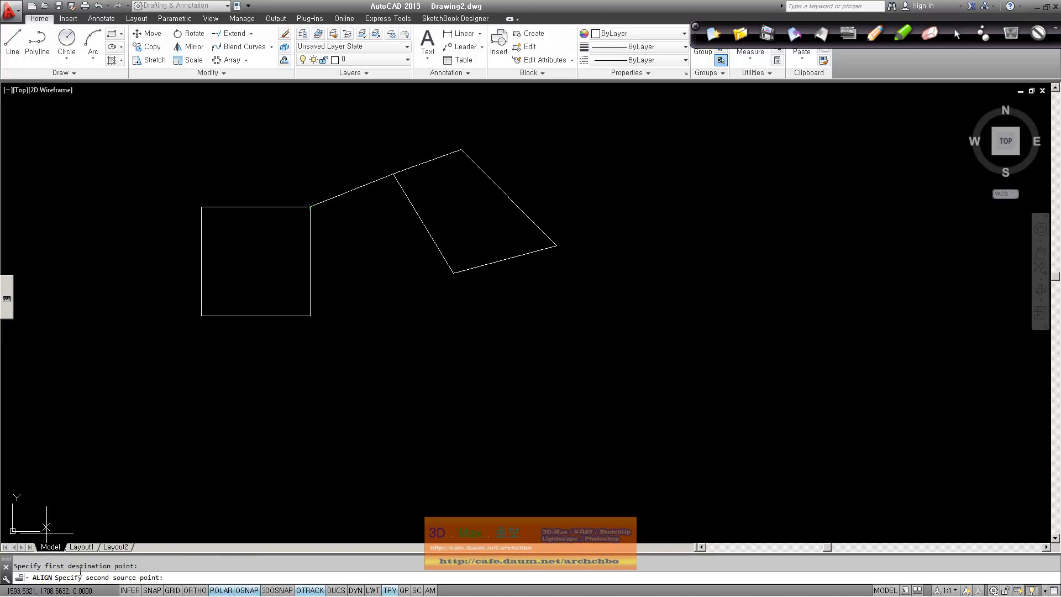
left_click(453, 273)
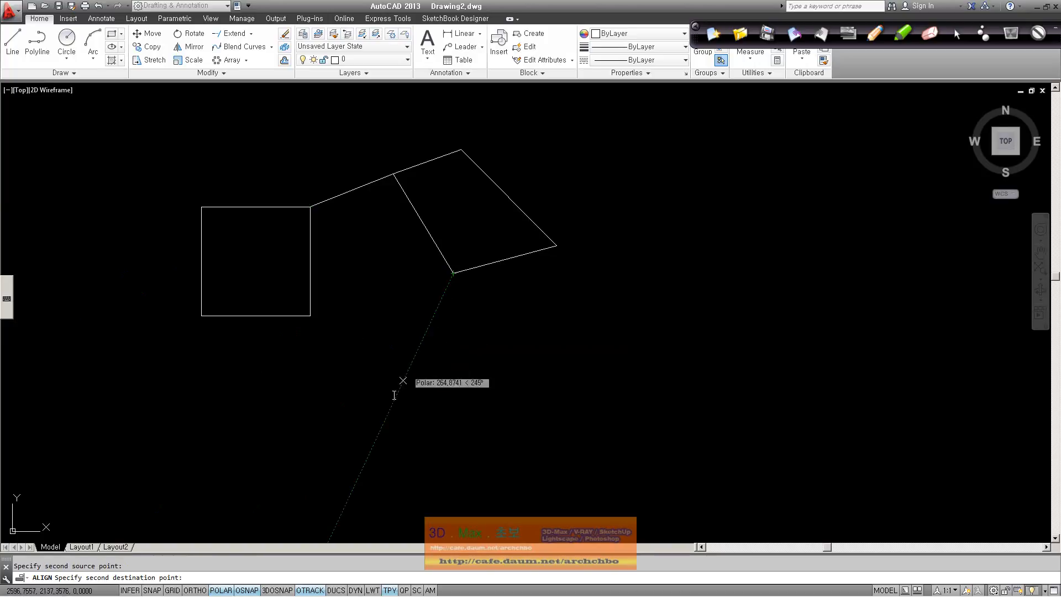
left_click(310, 316)
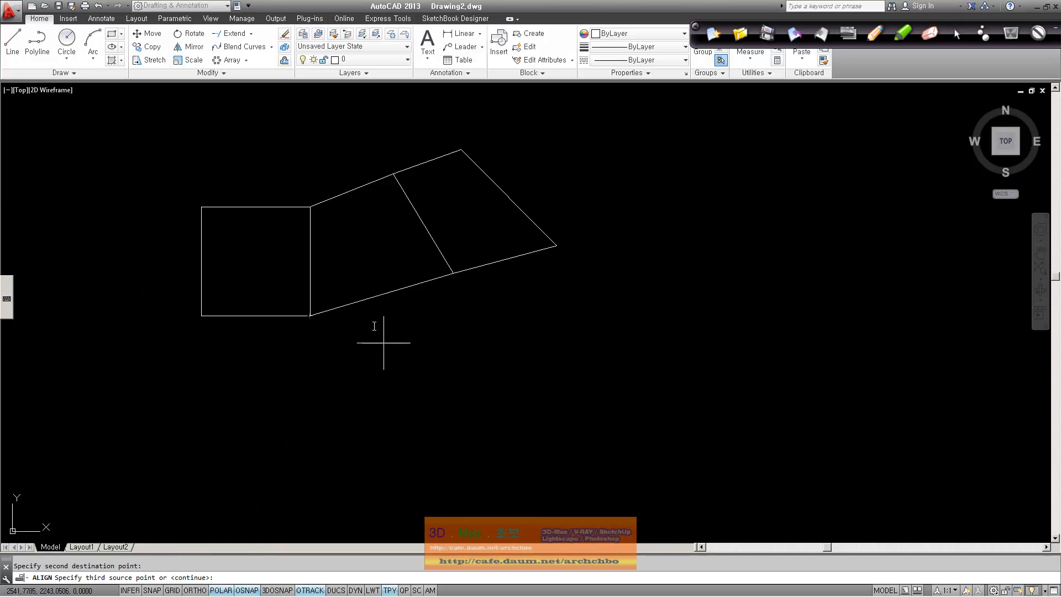
key("Return")
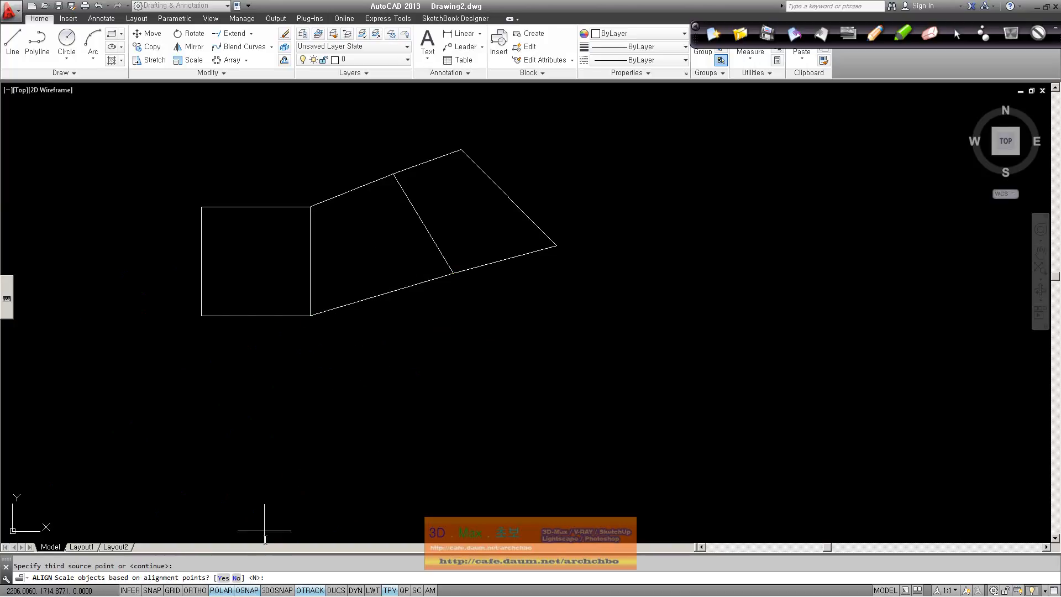
key("Return")
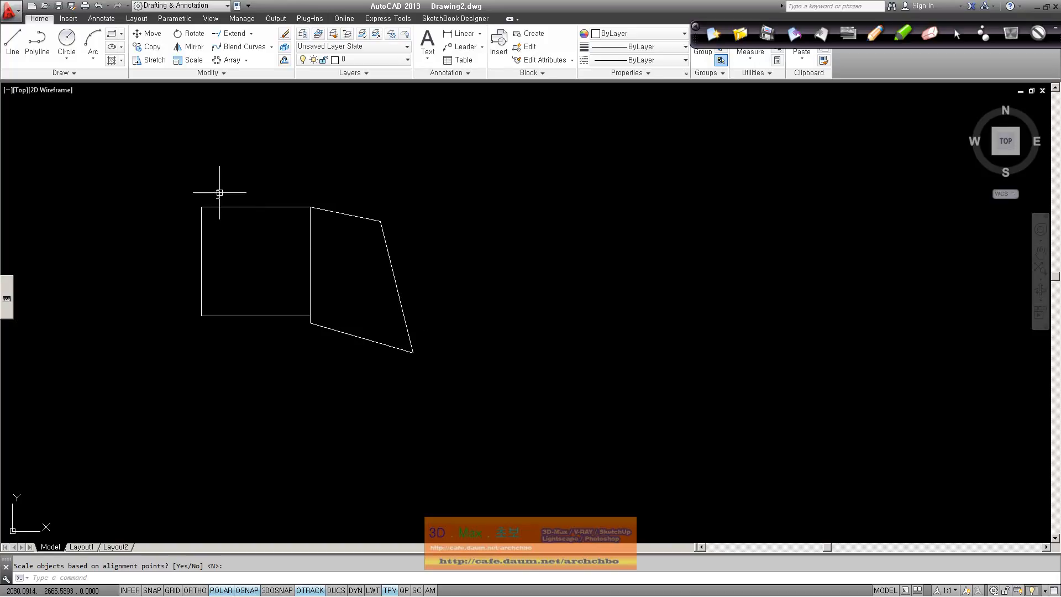
key("Escape")
Delete the four lines of the quadrilateral beside the square.
left_click(535, 360)
left_click(359, 118)
key("Delete")
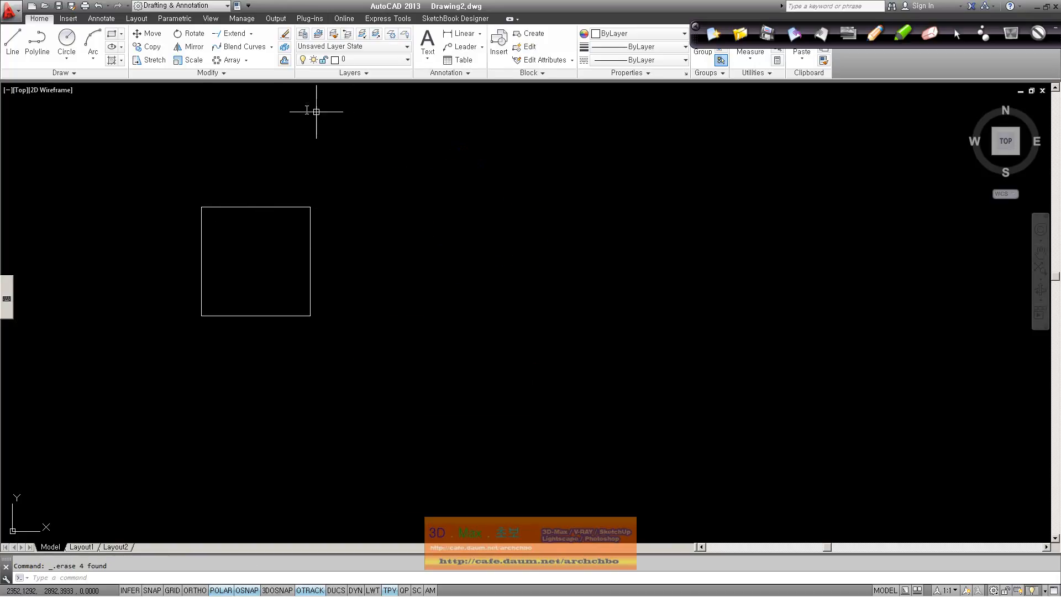
Draw a circle slightly smaller than the square to its right, with a gap between them.
left_click(67, 40)
left_click(449, 250)
left_click(476, 281)
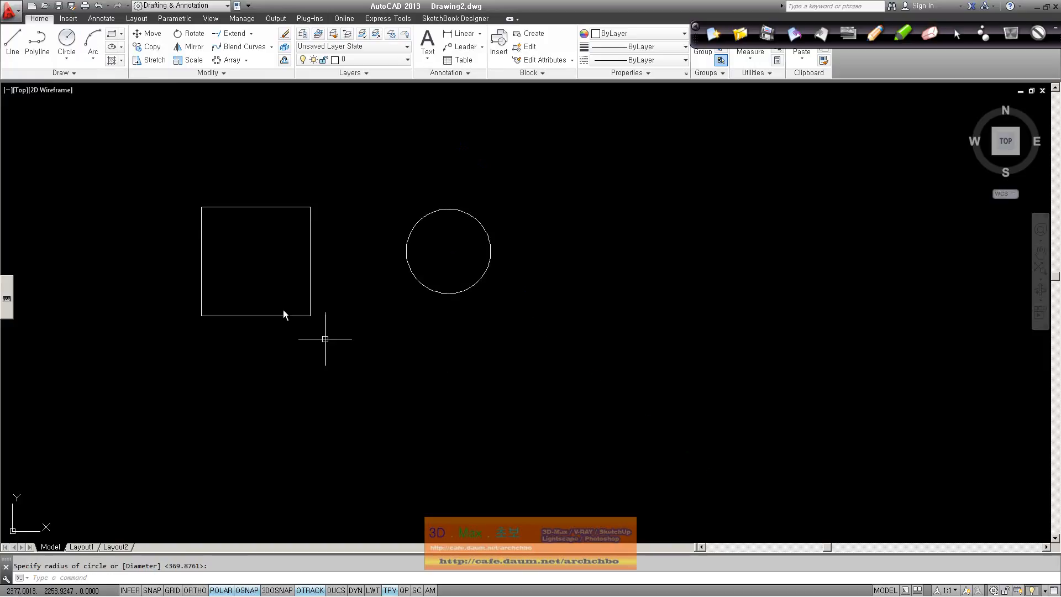
Align the circle's left quadrant to a point on the square's right edge with a single point pair.
left_click(138, 104)
left_click(607, 341)
left_click(392, 172)
key("Return")
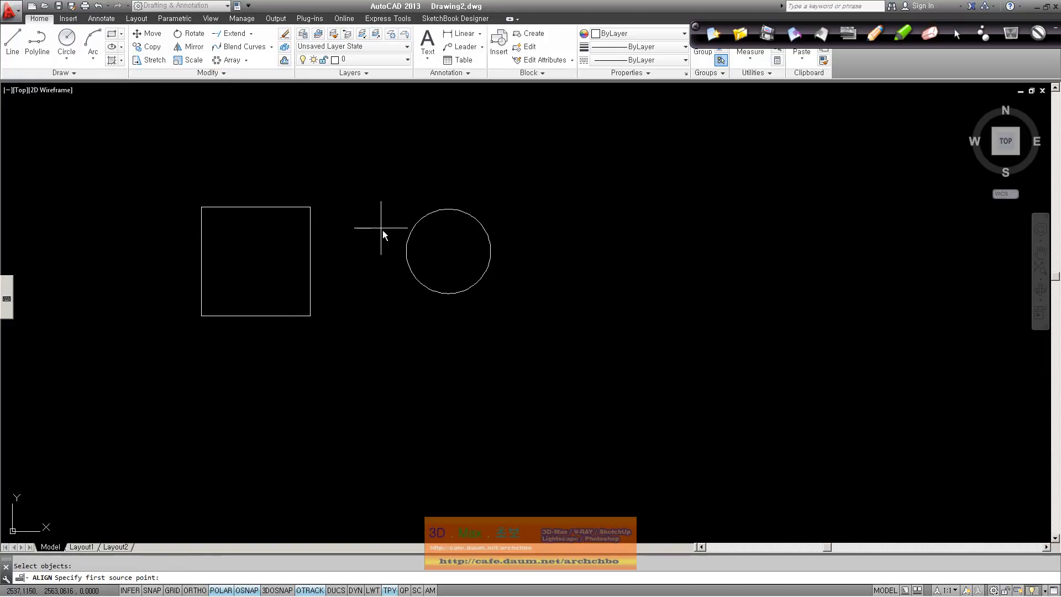
left_click(406, 251)
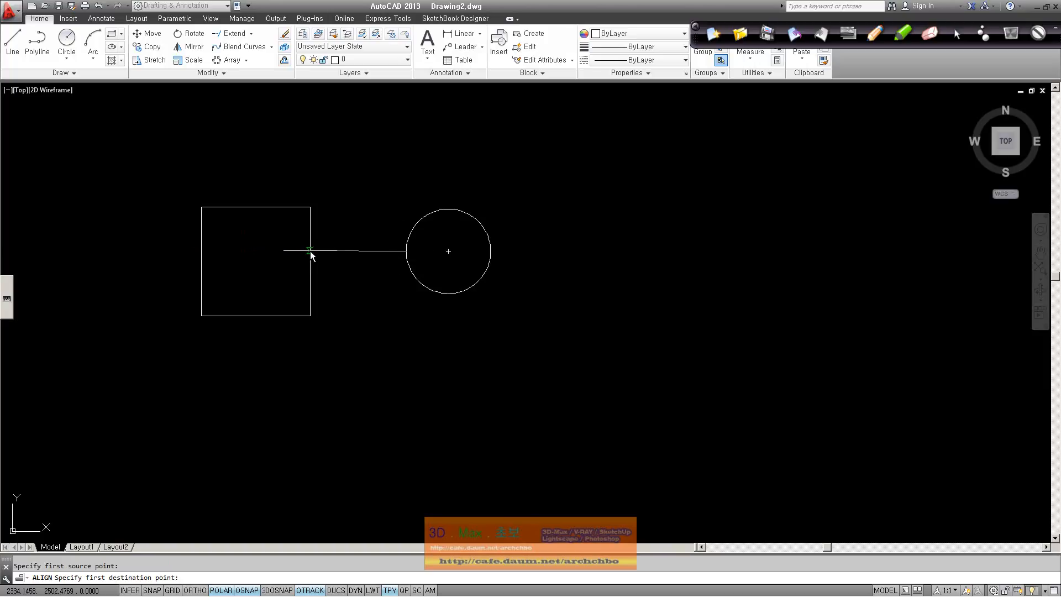
left_click(309, 250)
key("Return")
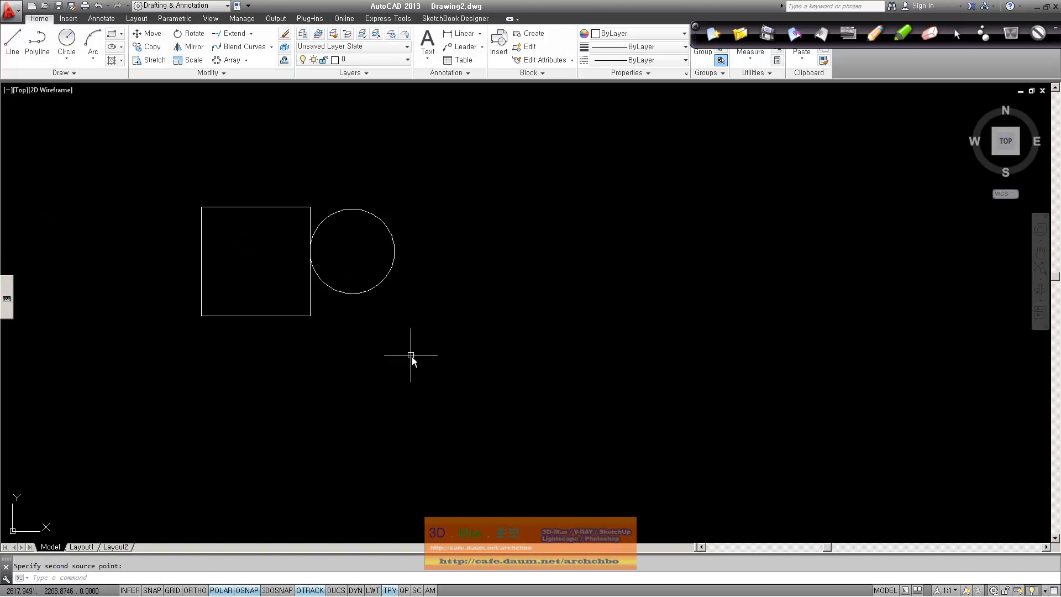
Delete both the square and the circle from the drawing.
left_click(507, 394)
left_click(191, 196)
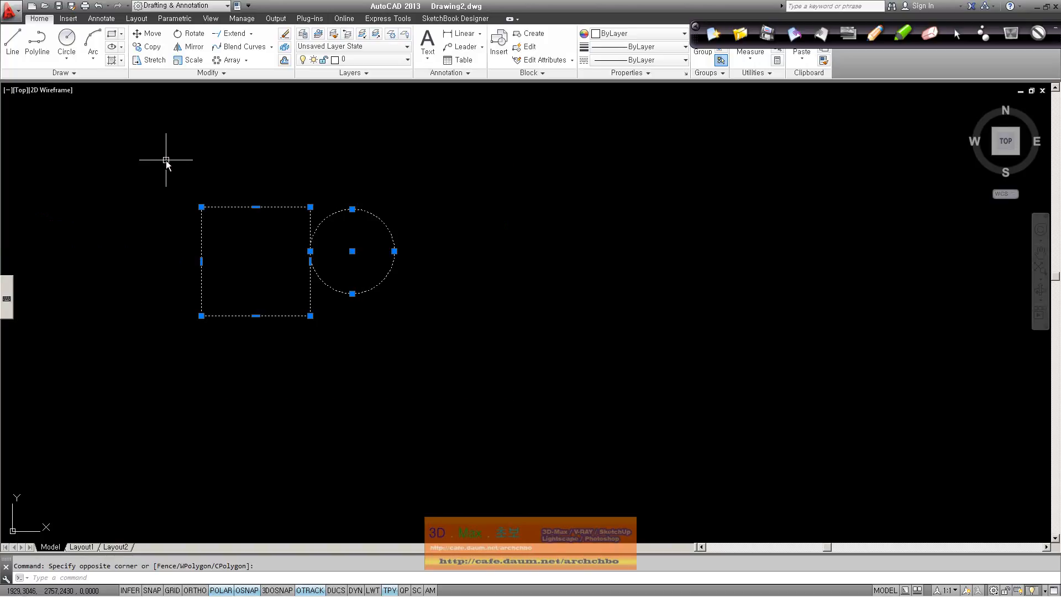
key("Delete")
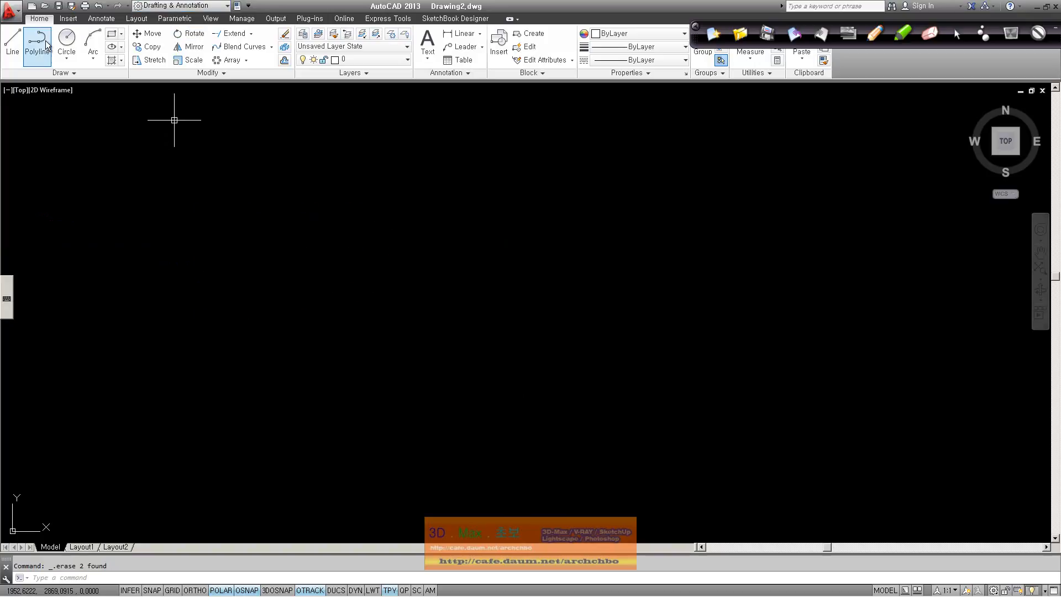
Draw a new, roughly square rectangle in the left part of the empty drawing.
left_click(111, 35)
left_click(184, 224)
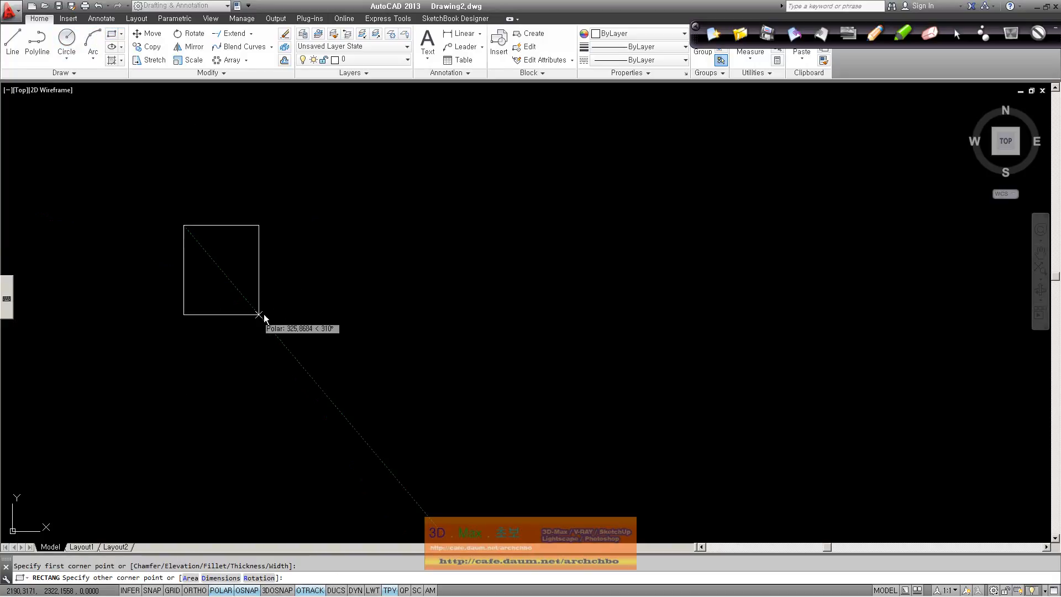
left_click(274, 318)
Move the square up and to the right, using its upper-left corner as the base point.
left_click(146, 33)
left_click(275, 305)
right_click(308, 324)
left_click(183, 224)
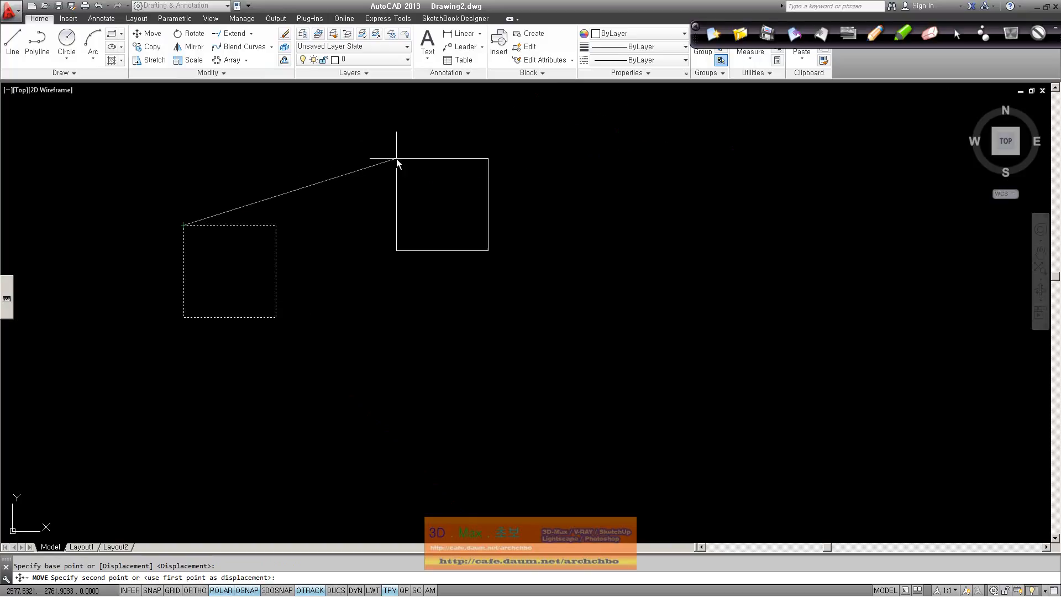
left_click(409, 121)
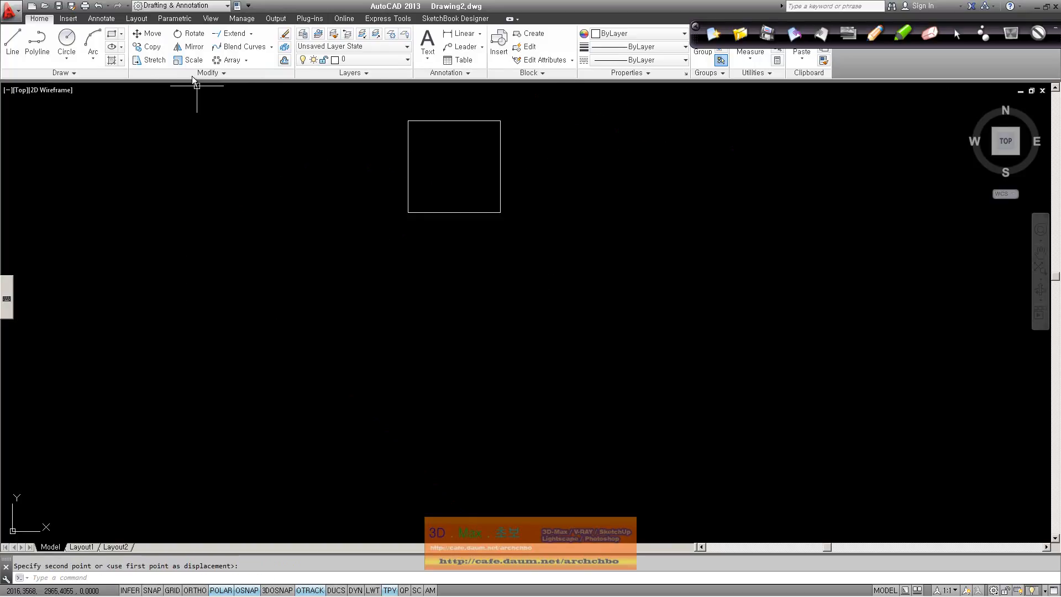
Copy the square from its lower-left corner to a spot below and to the left of the original.
left_click(146, 47)
right_click(452, 254)
left_click(407, 212)
left_click(235, 334)
right_click(332, 361)
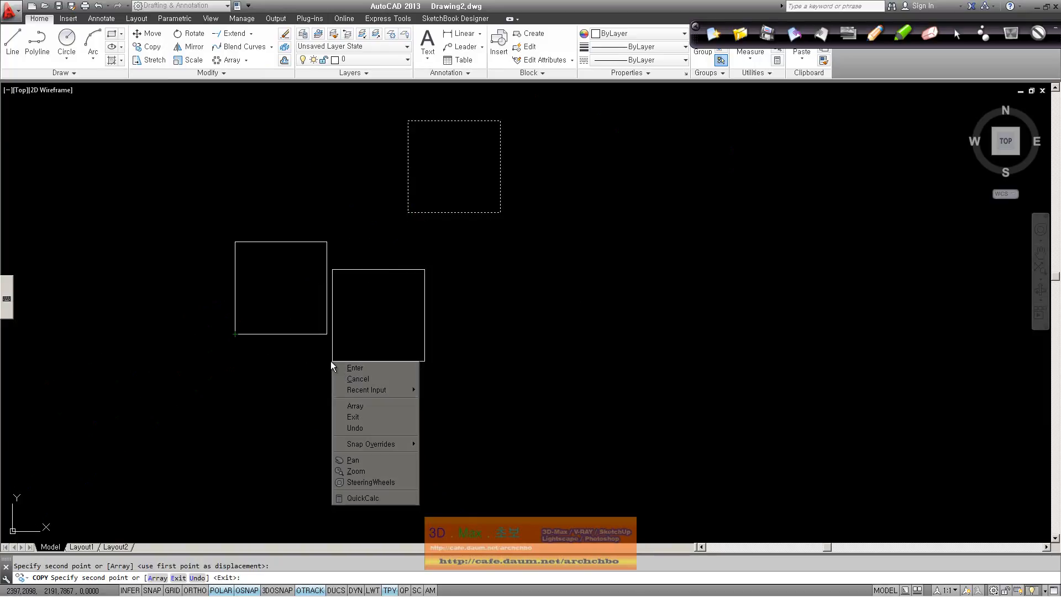
left_click(384, 367)
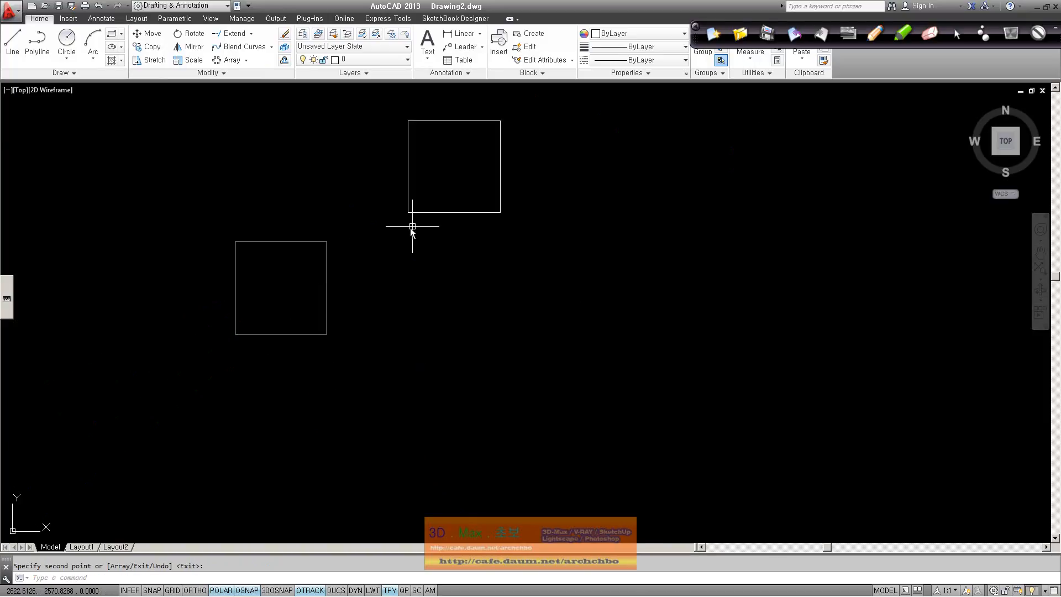
Try aligning the upper square's lower-left corner to the lower square's upper-right corner with one point pair, and undo the alignment.
left_click(225, 76)
left_click(146, 105)
left_click(628, 291)
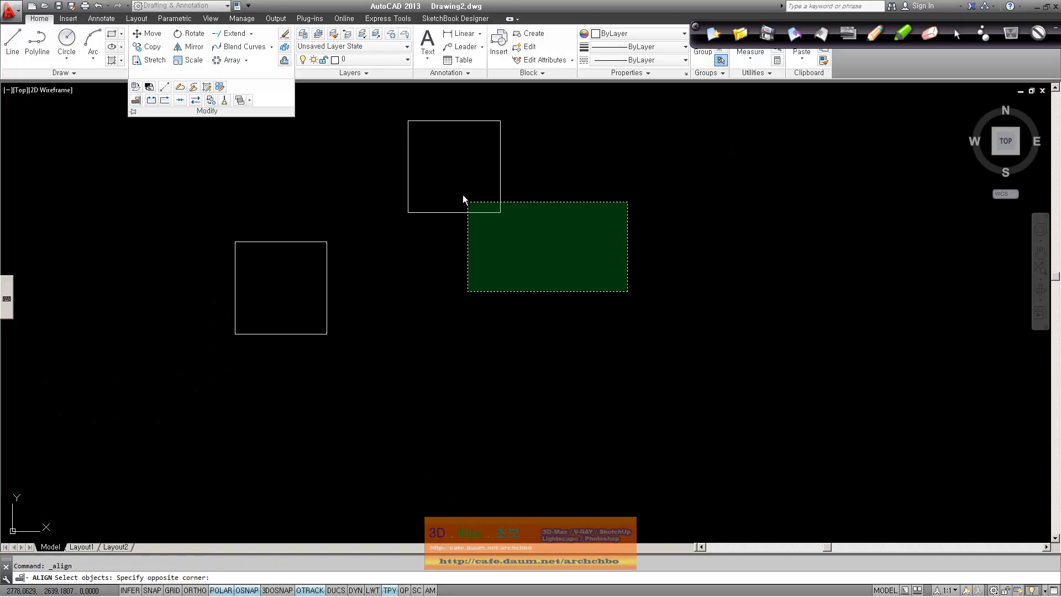
left_click(373, 103)
key("Return")
left_click(408, 212)
left_click(326, 241)
key("Return")
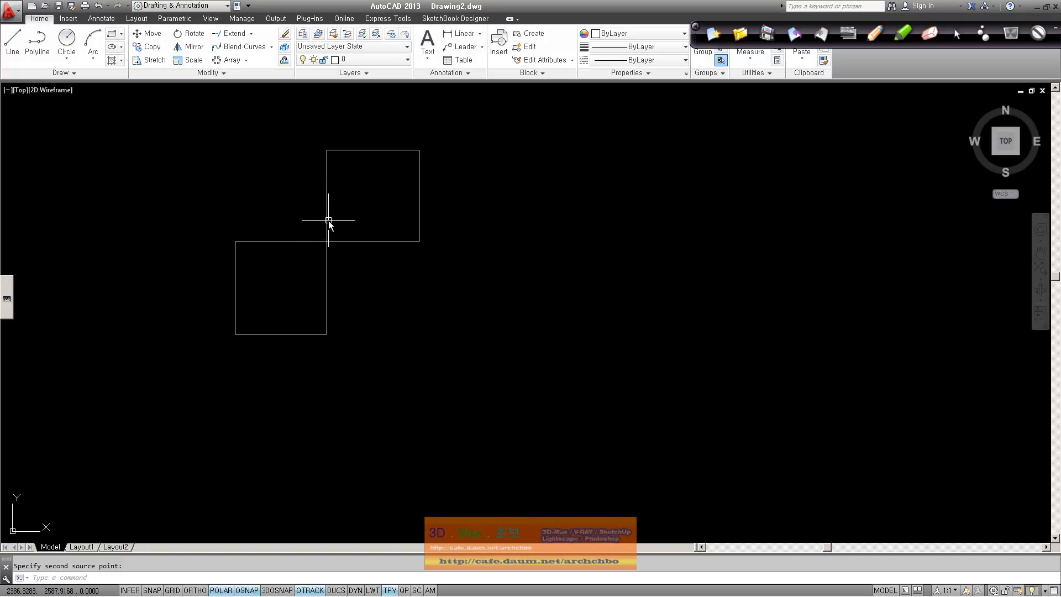
key("ctrl+z")
Align the upper square's bottom corners to the lower square's top corners with two point pairs, without scaling.
left_click(220, 74)
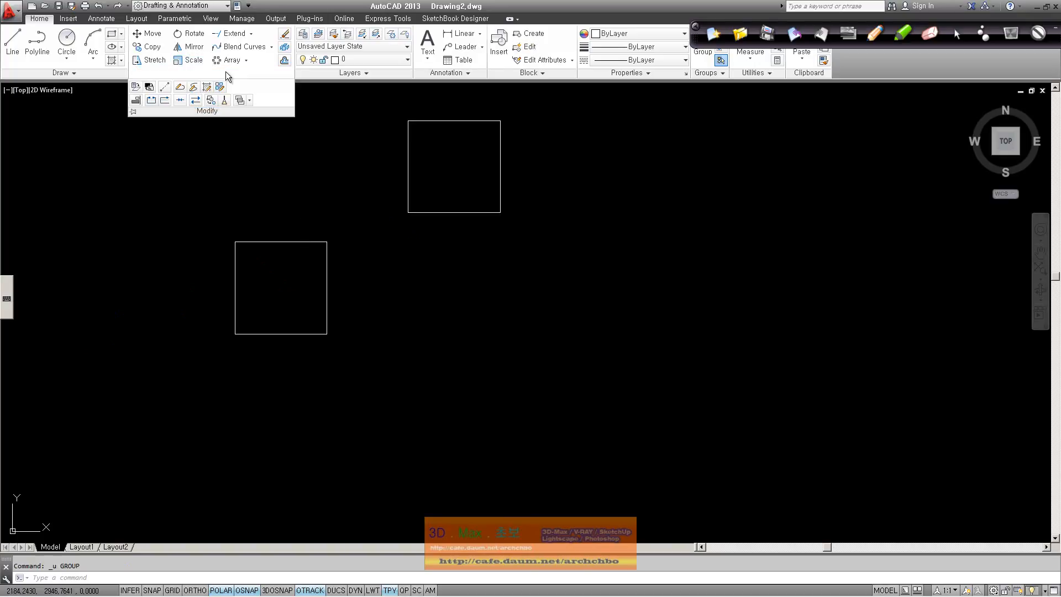
left_click(532, 231)
left_click(372, 98)
key("Return")
left_click(408, 212)
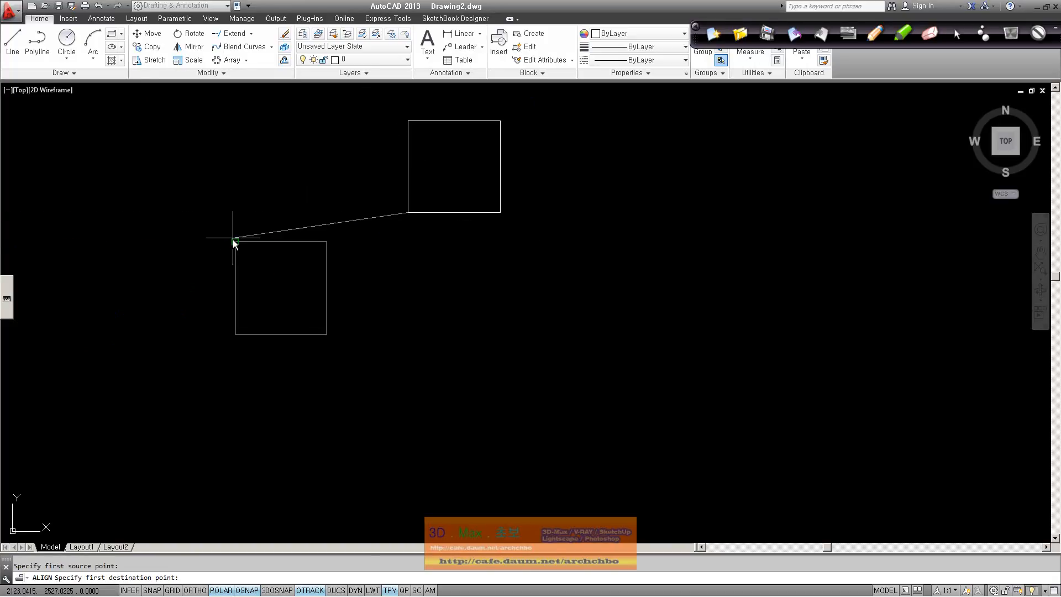
left_click(236, 241)
left_click(500, 212)
left_click(324, 244)
key("Return")
right_click(441, 308)
left_click(461, 309)
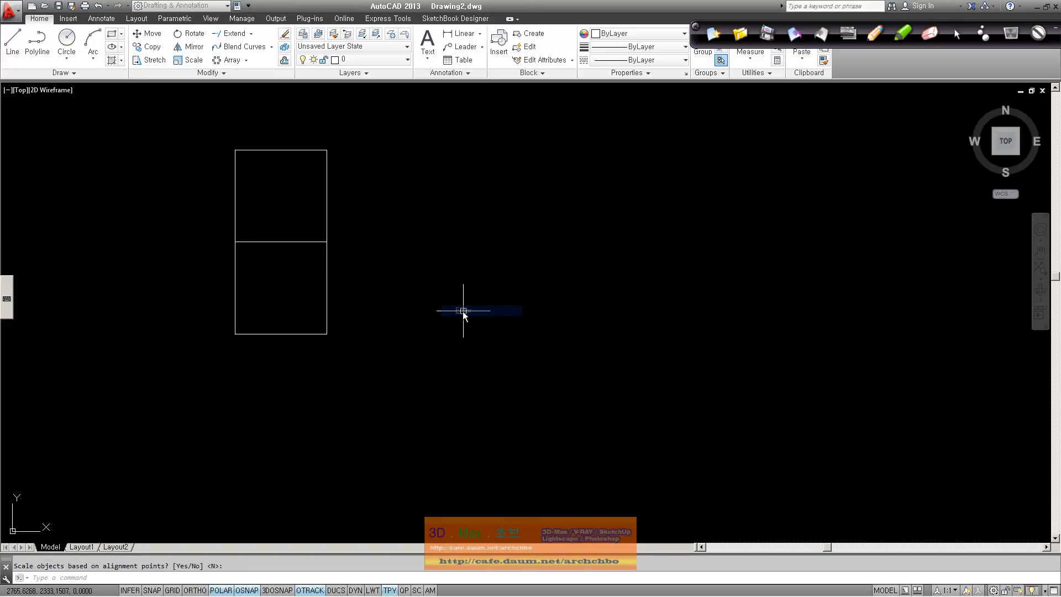
Delete the upper of the two stacked squares and leave nothing selected.
left_click_drag(380, 210, 183, 107)
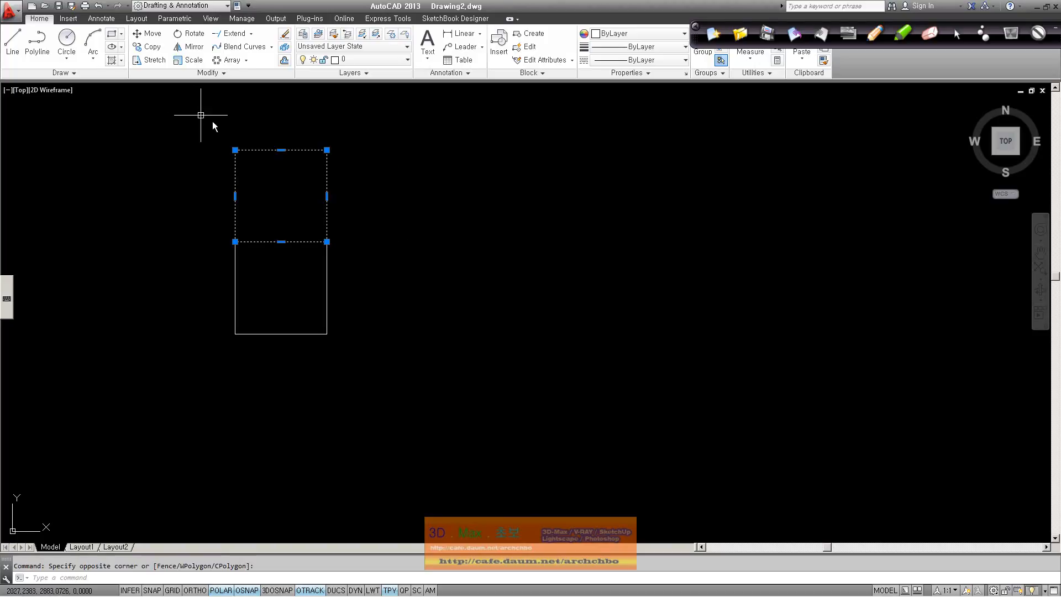
key("Delete")
left_click(299, 242)
key("Escape")
Handwrite on-screen notes headed "Align", with note 1 on selecting the object and note 2 reading "Source point".
left_click(873, 40)
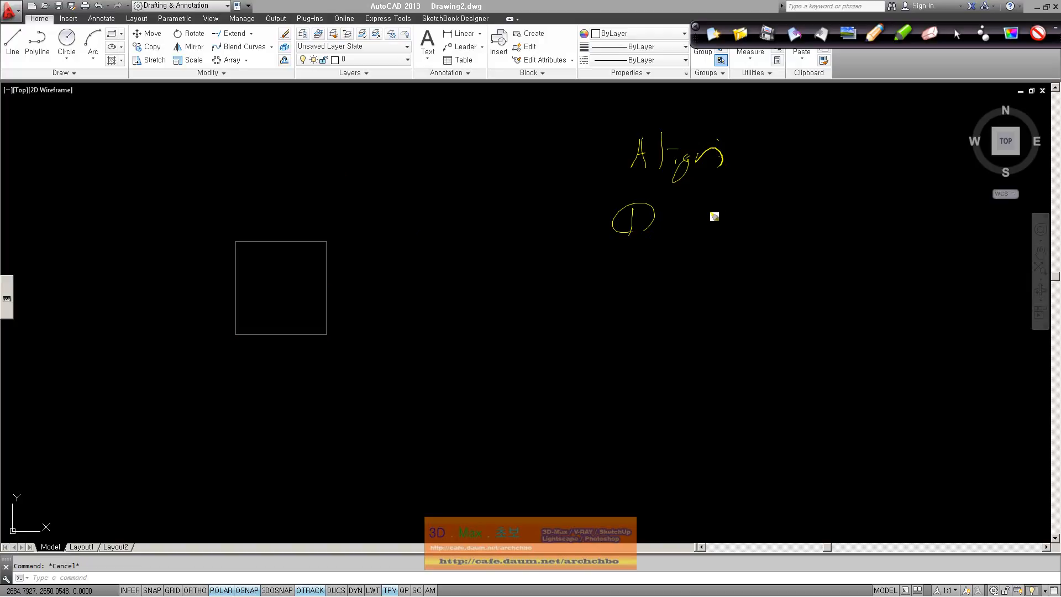
left_click_drag(700, 212, 714, 206)
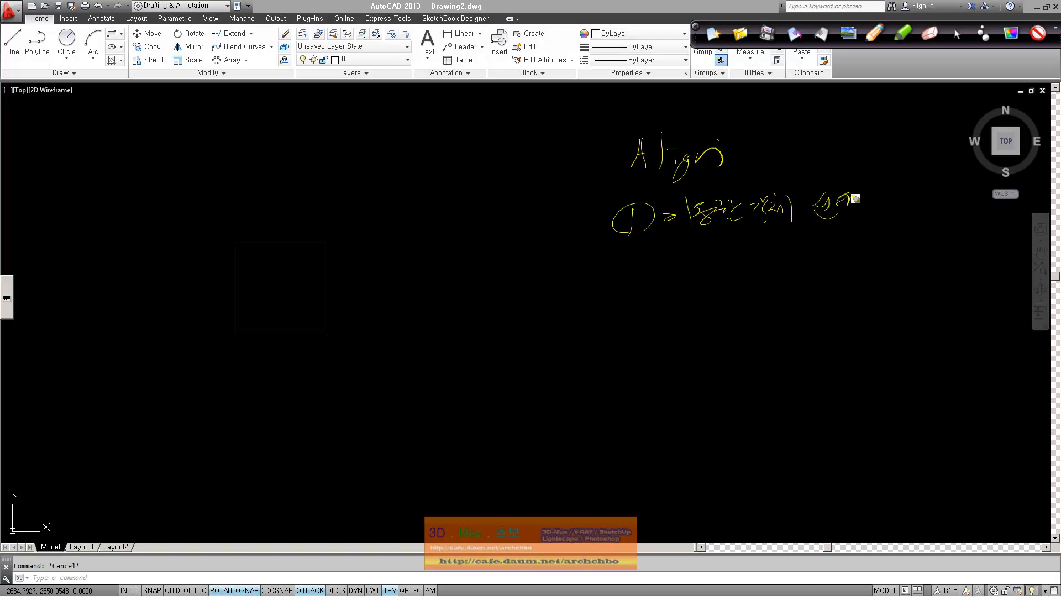
left_click_drag(629, 287, 656, 290)
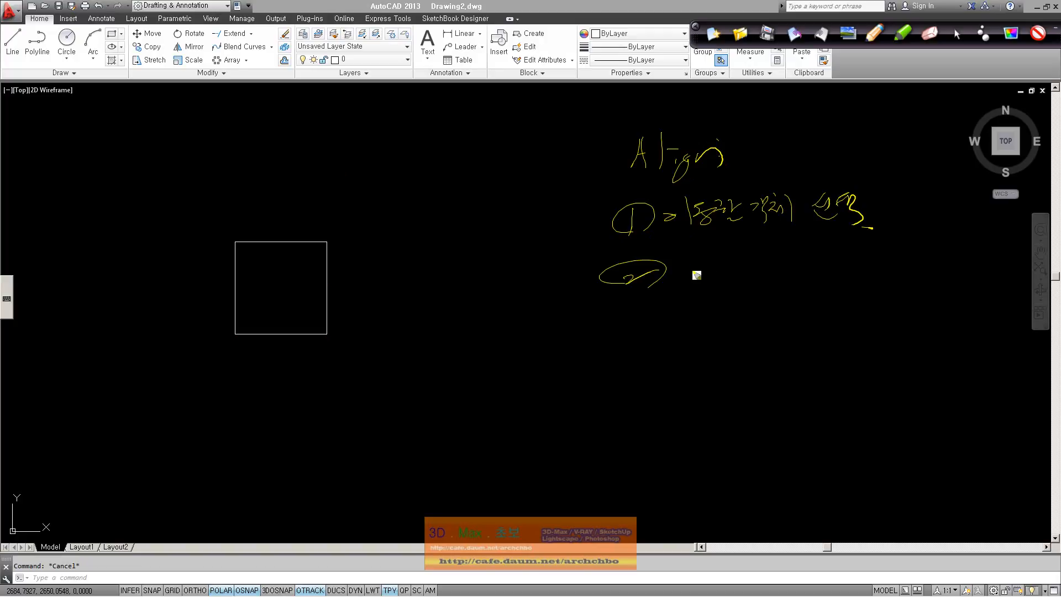
left_click_drag(692, 255, 675, 283)
left_click_drag(701, 274, 770, 273)
mouse_move(796, 252)
left_mouse_down()
mouse_move(799, 283)
mouse_move(811, 261)
mouse_move(856, 266)
left_mouse_up()
left_click_drag(876, 238, 875, 255)
left_click_drag(861, 255, 894, 245)
Add handwritten notes on the first target point and the second source and target points, circle the notes, and clear them all.
left_click_drag(763, 297, 778, 315)
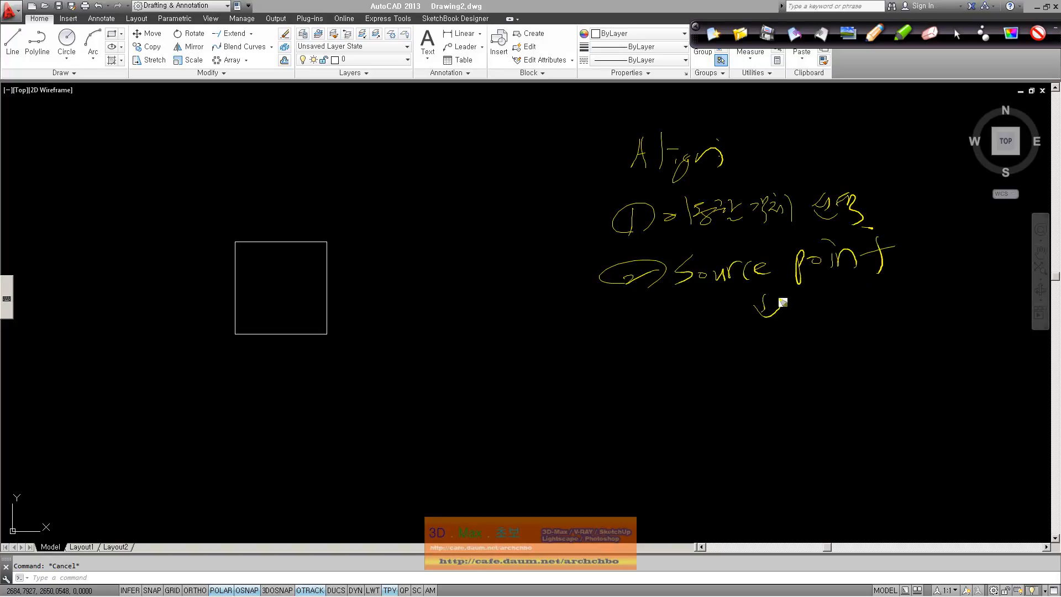
mouse_move(686, 332)
left_mouse_down()
mouse_move(741, 351)
mouse_move(785, 326)
mouse_move(823, 355)
mouse_move(881, 310)
mouse_move(973, 298)
mouse_move(985, 328)
left_mouse_up()
mouse_move(665, 251)
left_mouse_down()
mouse_move(713, 255)
mouse_move(770, 236)
mouse_move(779, 260)
left_mouse_up()
mouse_move(617, 377)
left_mouse_down()
mouse_move(632, 402)
mouse_move(660, 414)
left_mouse_up()
mouse_move(723, 377)
left_mouse_down()
mouse_move(724, 400)
mouse_move(822, 406)
mouse_move(870, 385)
mouse_move(888, 401)
mouse_move(970, 415)
mouse_move(982, 378)
mouse_move(1050, 351)
mouse_move(1026, 398)
left_mouse_up()
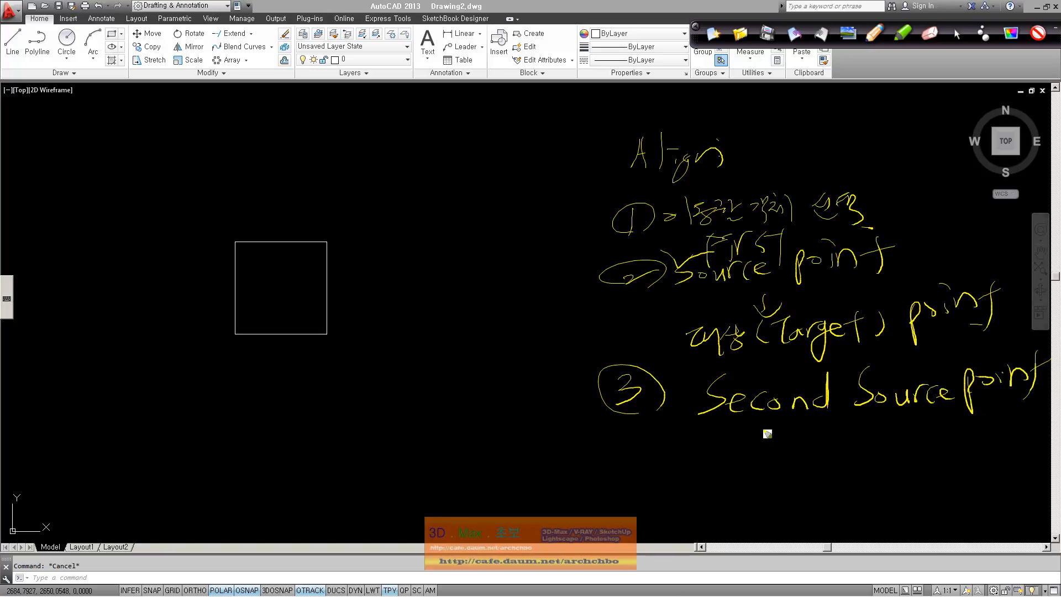
left_click_drag(707, 459, 739, 456)
mouse_move(808, 476)
left_mouse_down()
mouse_move(881, 444)
mouse_move(909, 481)
left_mouse_up()
mouse_move(1020, 457)
left_mouse_down()
mouse_move(566, 363)
mouse_move(917, 433)
left_mouse_up()
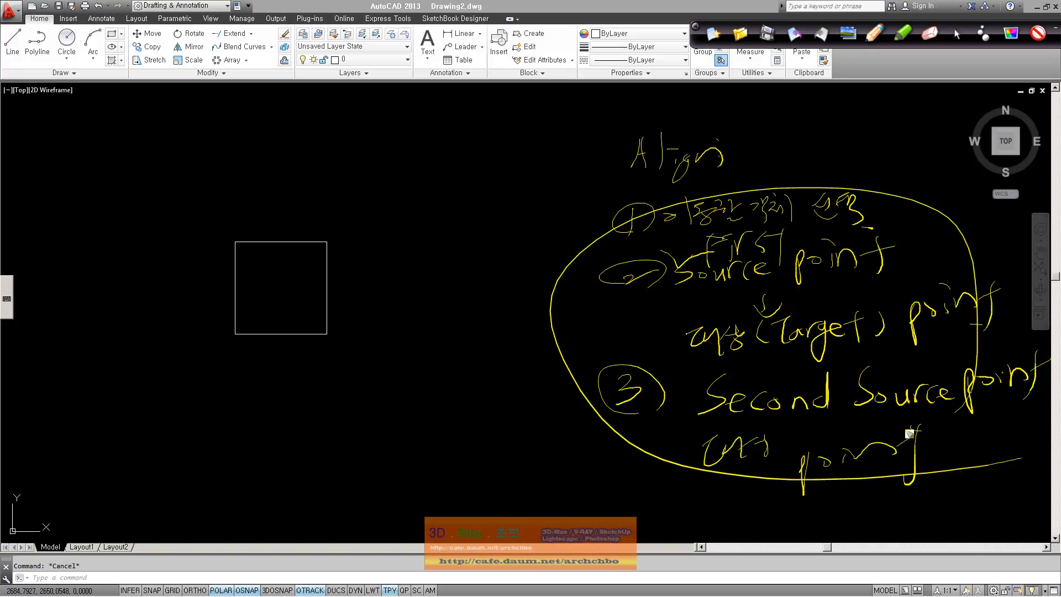
left_click(712, 33)
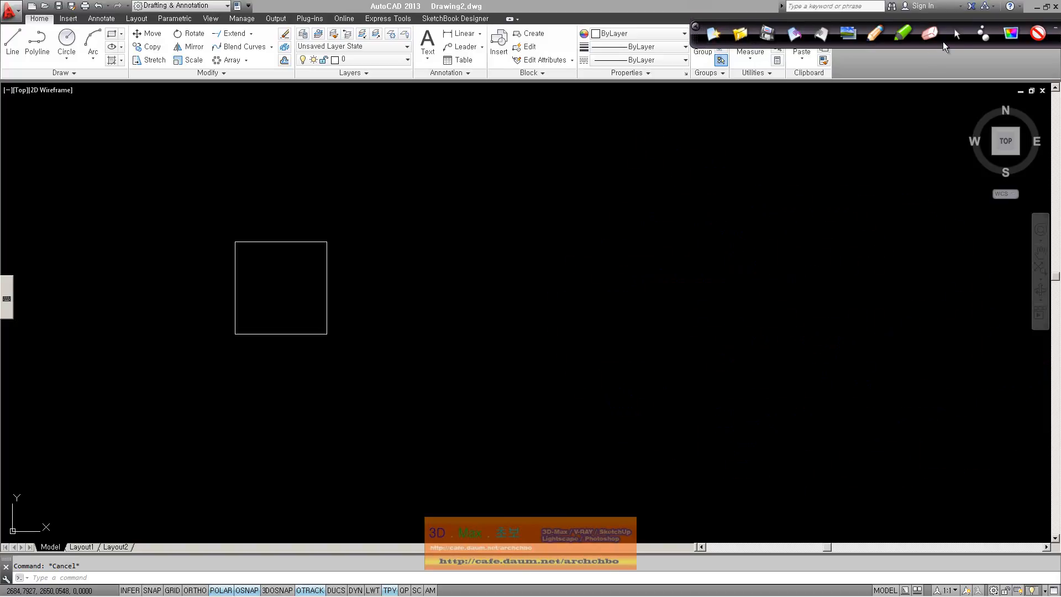
Delete the remaining square from the drawing.
left_click(226, 73)
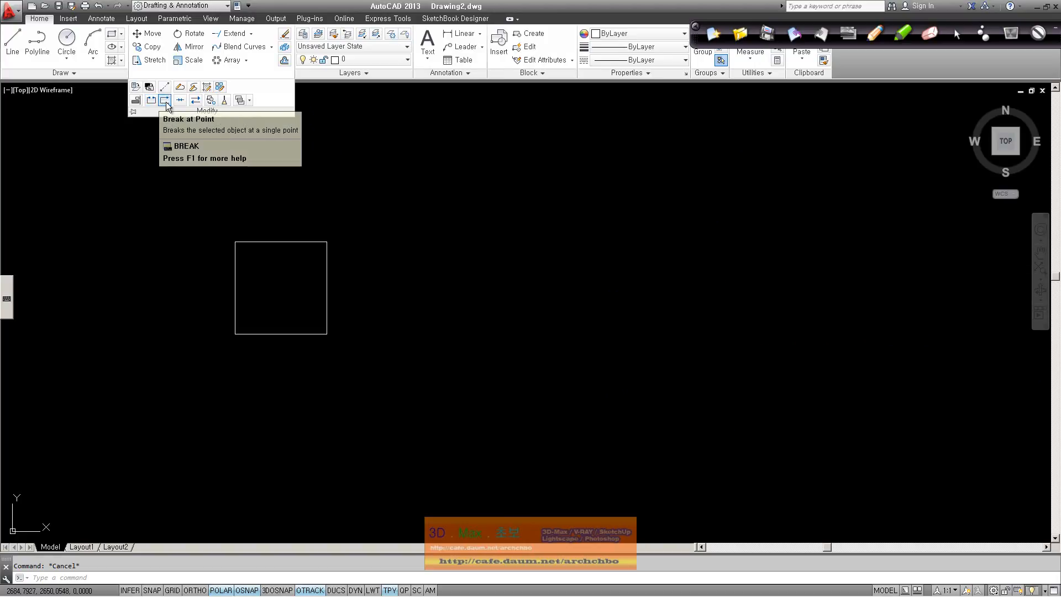
left_click(183, 197)
left_click(385, 399)
key("Delete")
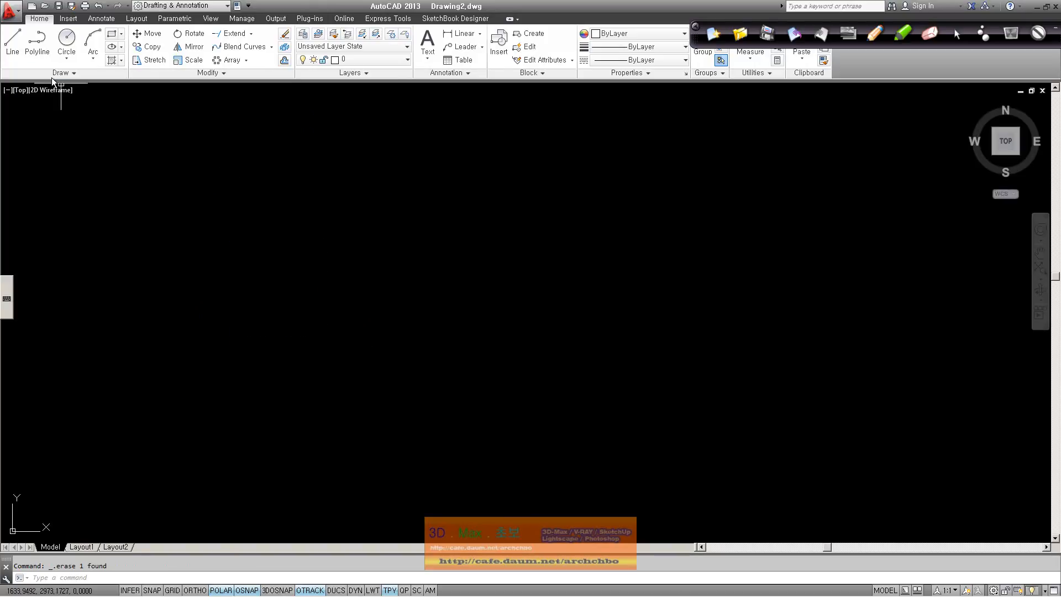
Draw a single horizontal line across the upper left part of the empty drawing.
left_click(12, 42)
left_click(201, 155)
left_click(473, 155)
right_click(473, 156)
left_click(497, 161)
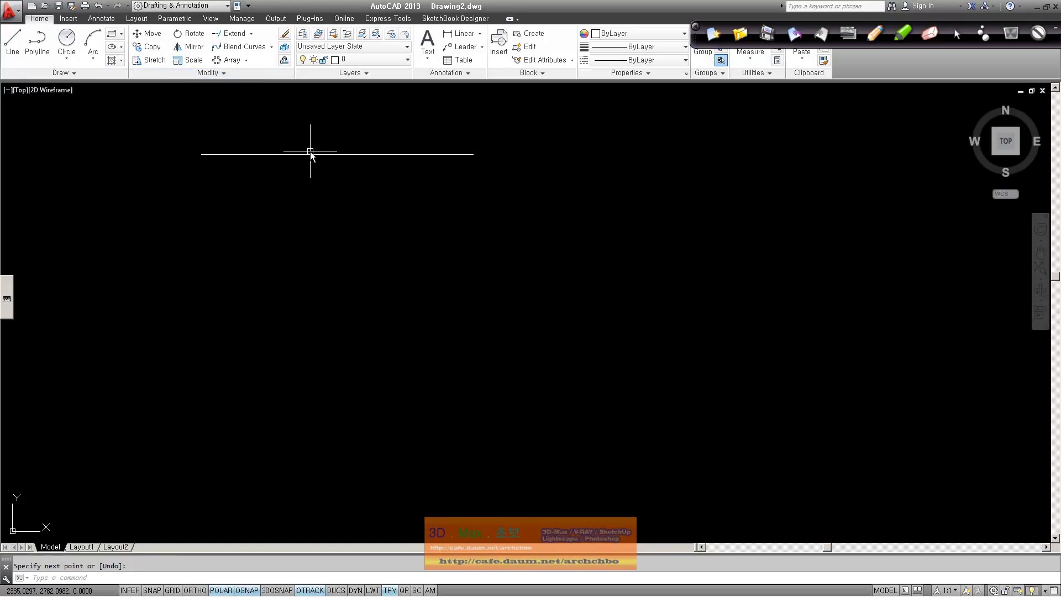
Split the horizontal line with Break at Point at a spot slightly left of its middle.
left_click(215, 73)
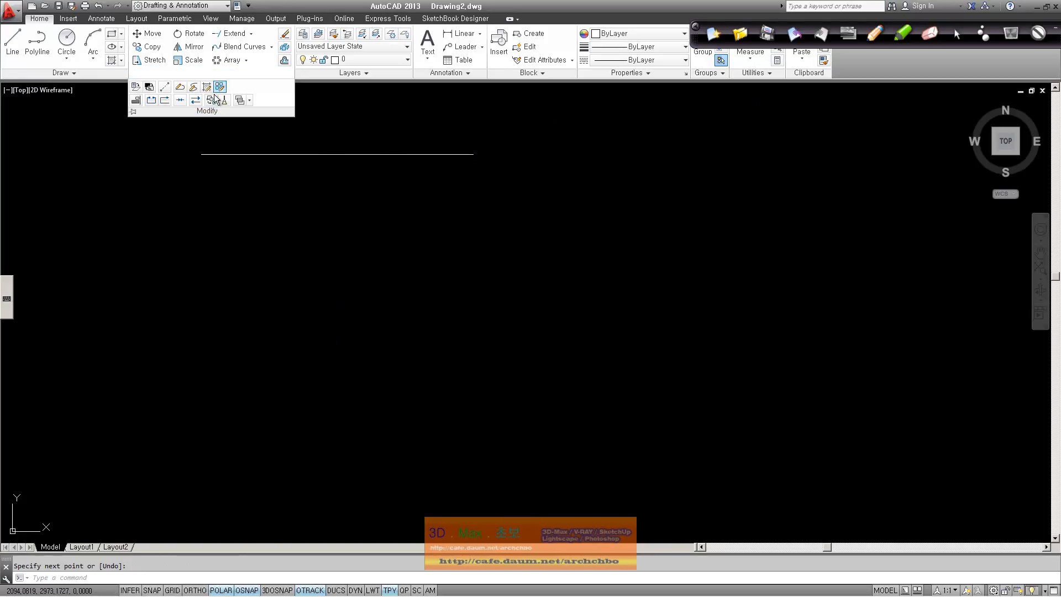
left_click(164, 100)
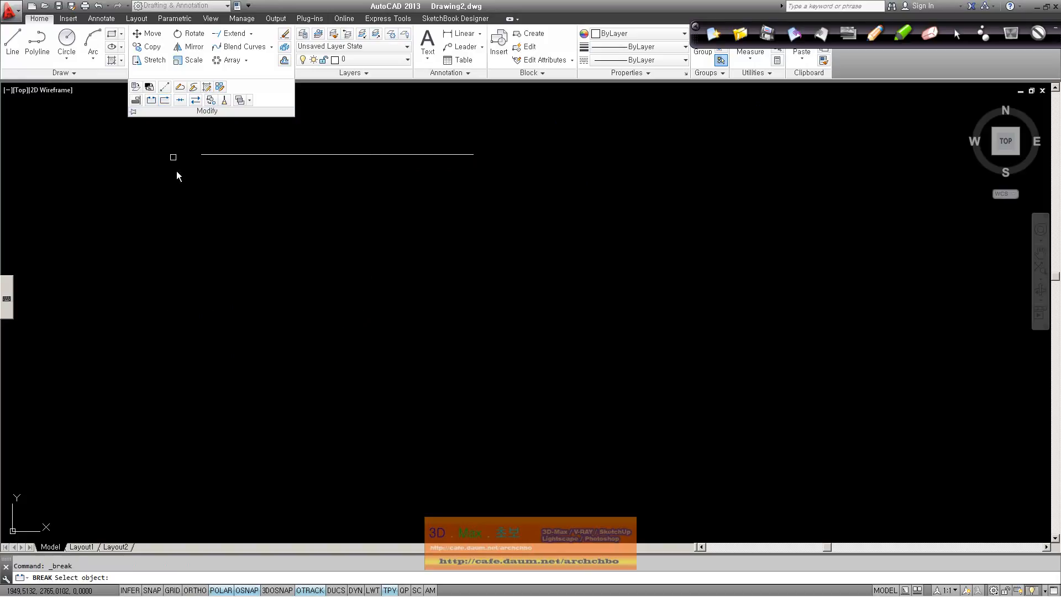
left_click(326, 154)
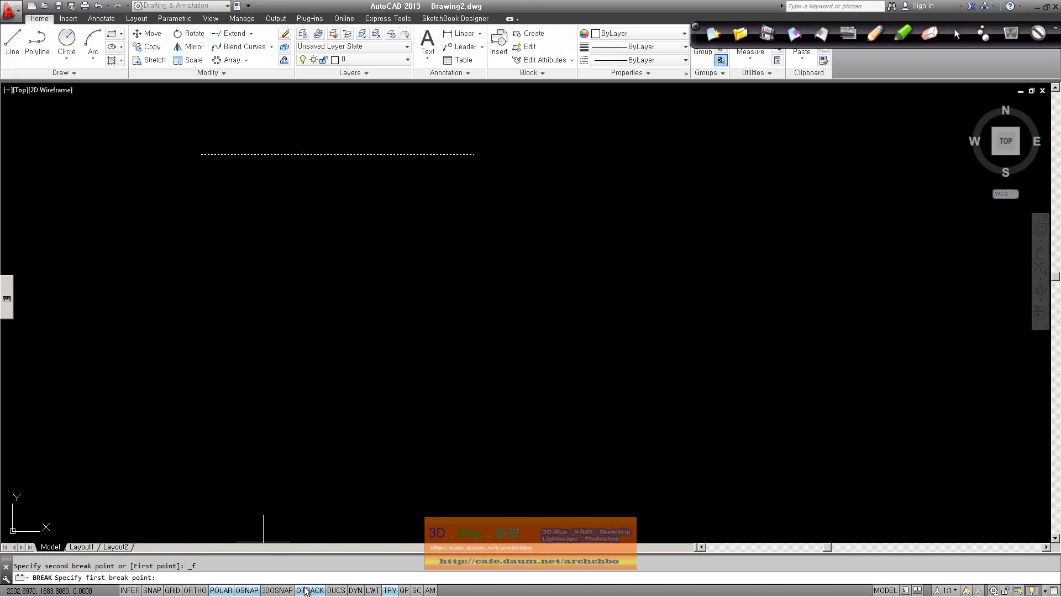
right_click(247, 590)
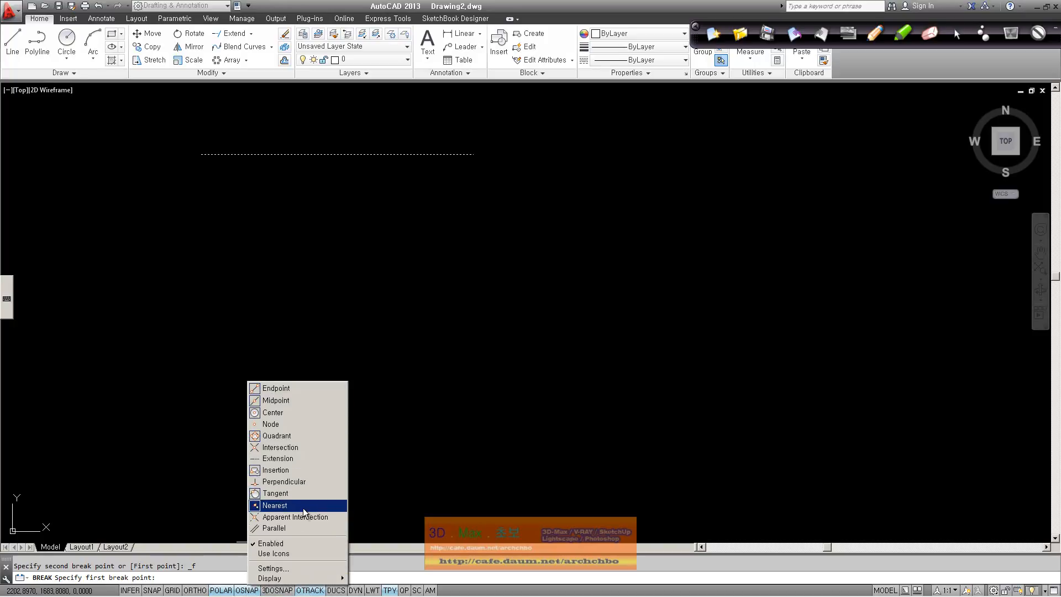
left_click(323, 165)
left_click(323, 155)
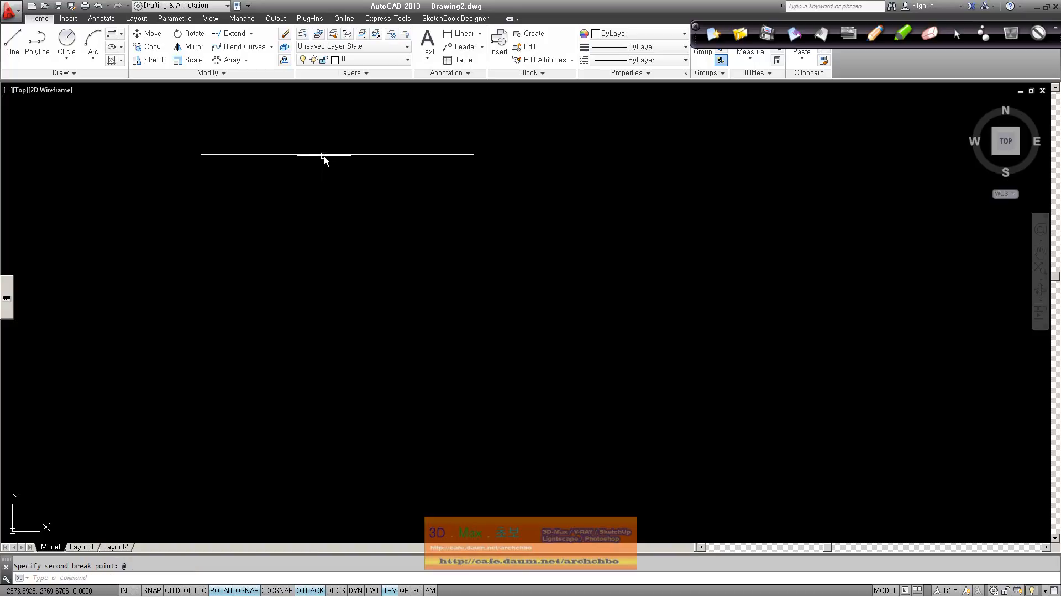
Break the left line segment from just before its right end to a second point beyond that end.
key("Return")
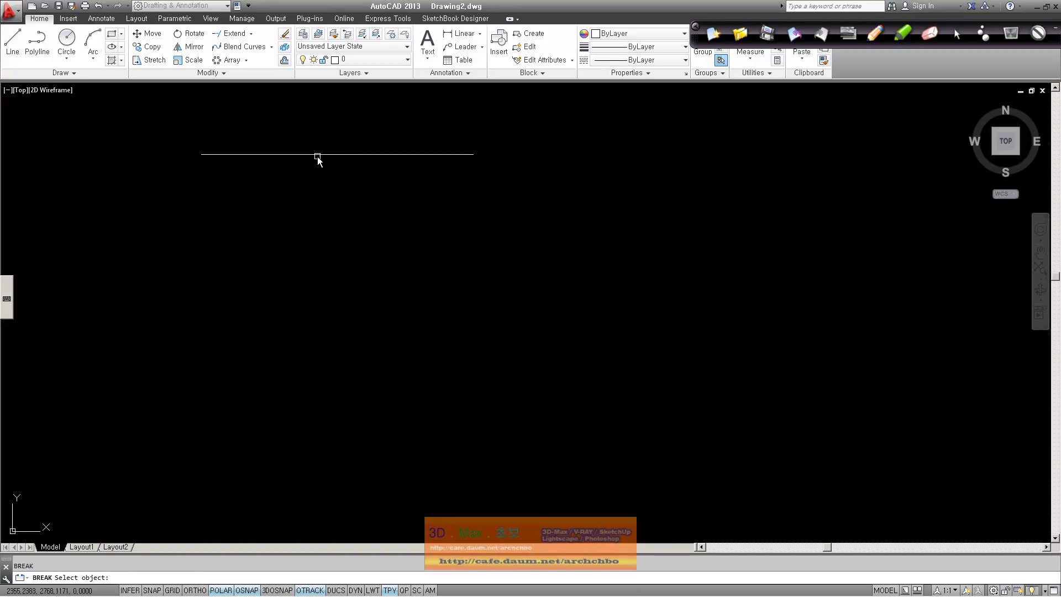
left_click(319, 154)
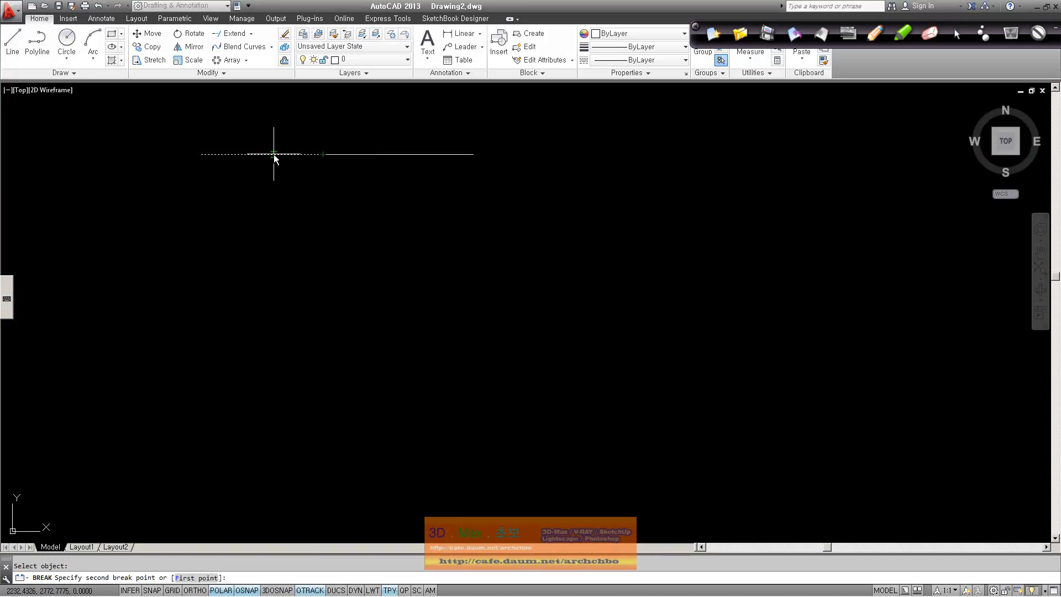
left_click(408, 155)
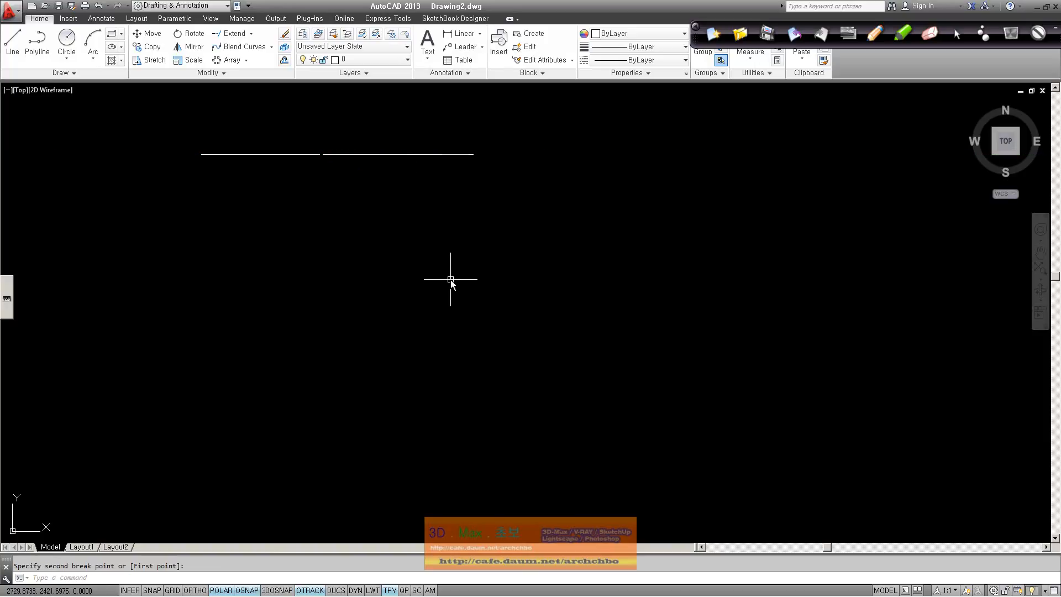
Break the right line segment to remove its left portion, widening the gap between the two segments.
right_click(453, 274)
left_click(467, 277)
left_click(385, 158)
right_click(500, 207)
left_click(537, 214)
left_click(544, 215)
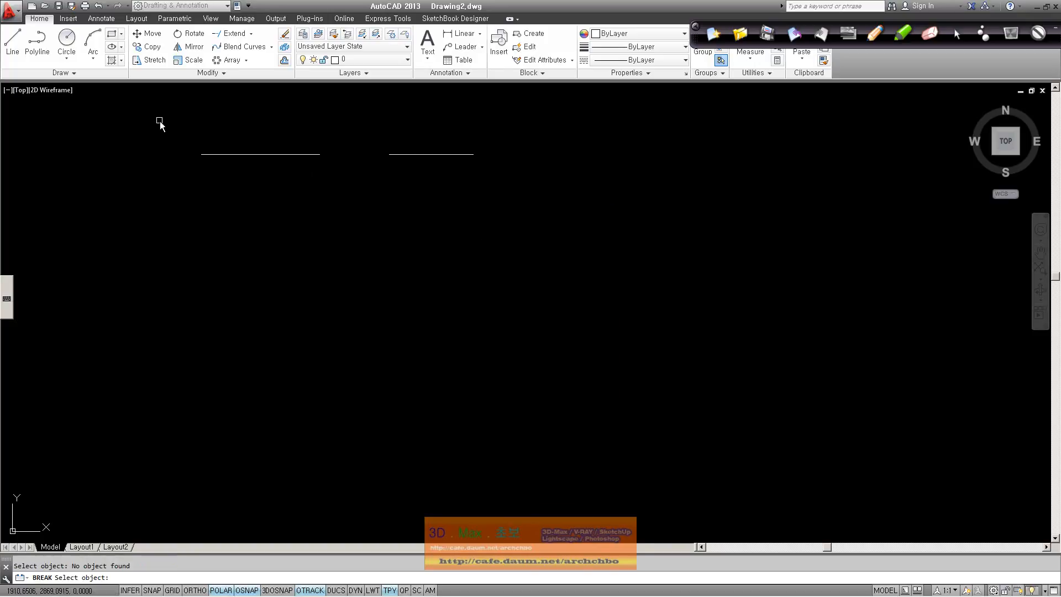
key("Escape")
Delete both remaining line segments with a crossing selection.
left_click(538, 220)
left_click(168, 129)
key("Delete")
Draw a new horizontal line in the left half of the empty drawing.
left_click(12, 42)
left_click(228, 218)
left_click(436, 218)
right_click(437, 220)
left_click(480, 223)
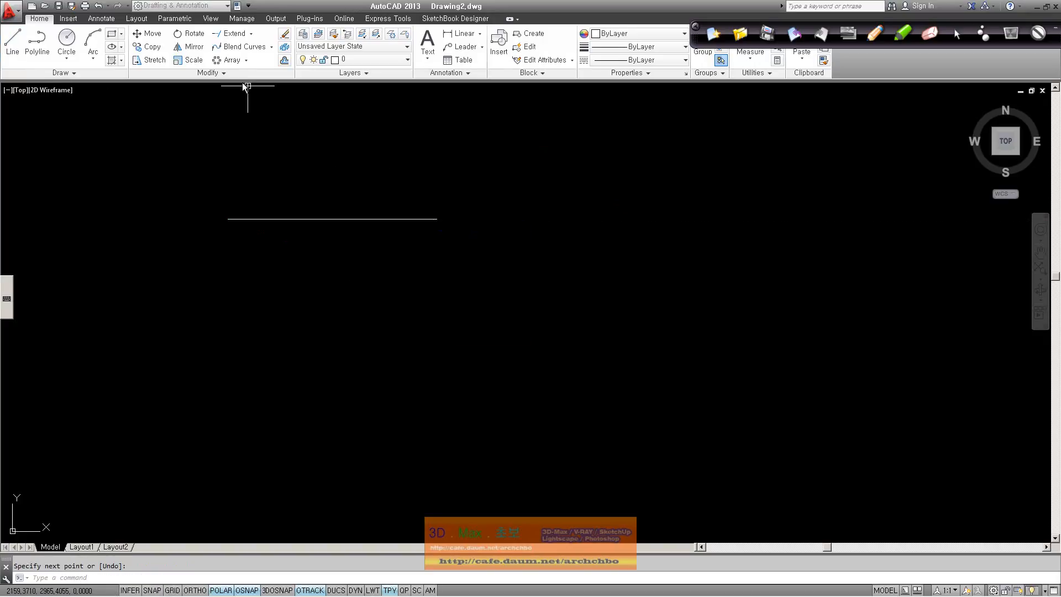
Split the new line with Break at Point left of its middle, and select the right part to check the split.
left_click(221, 73)
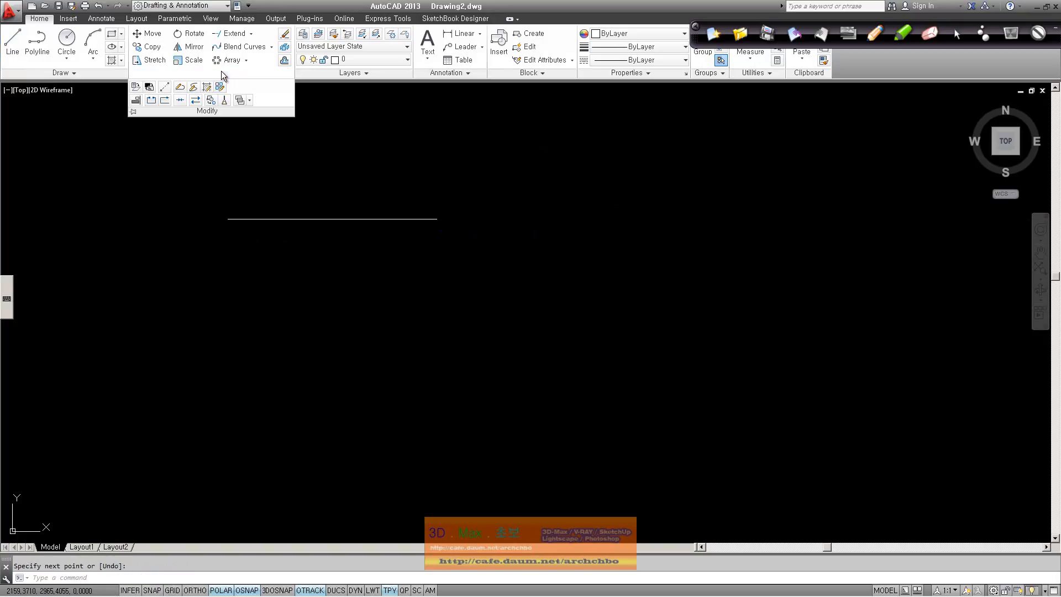
left_click(168, 103)
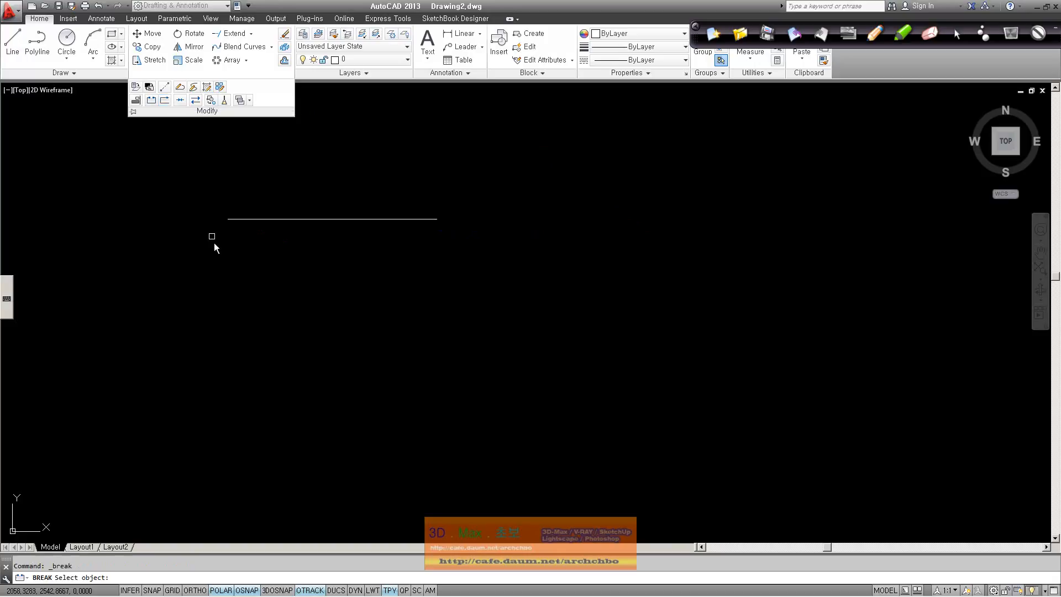
left_click(288, 219)
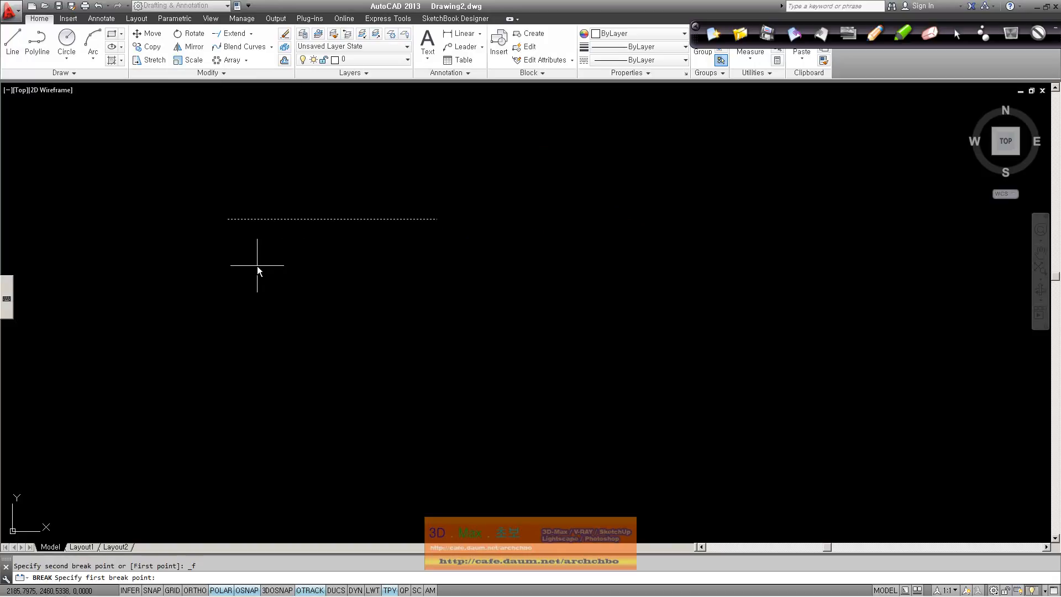
left_click(315, 220)
left_click(410, 219)
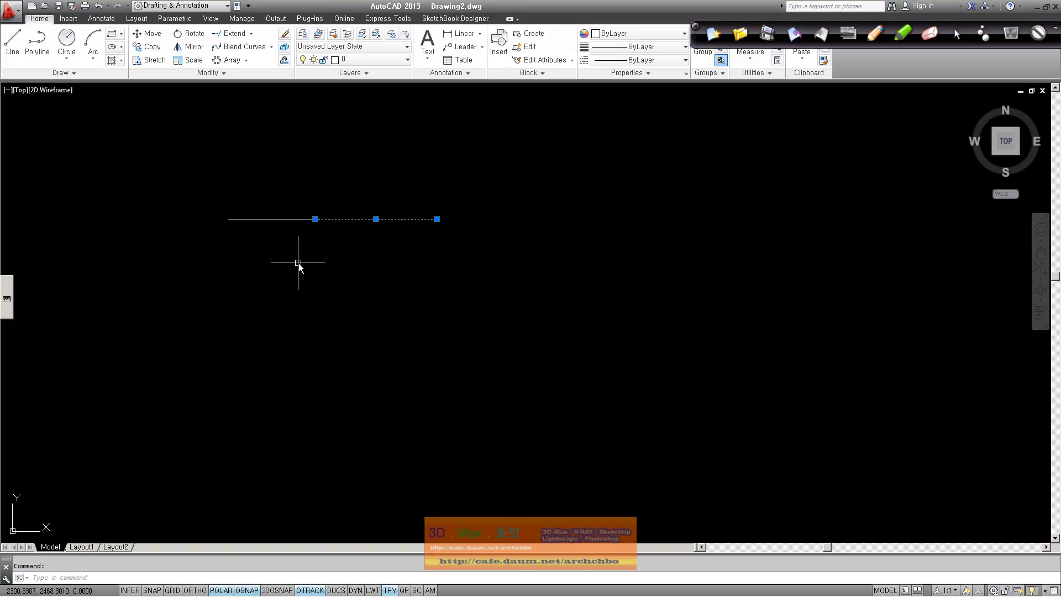
key("Escape")
Draw a second horizontal line of similar length below the split line and select it for comparison.
left_click(10, 54)
left_click(233, 272)
left_click(432, 272)
right_click(432, 274)
left_click(463, 281)
left_click(411, 273)
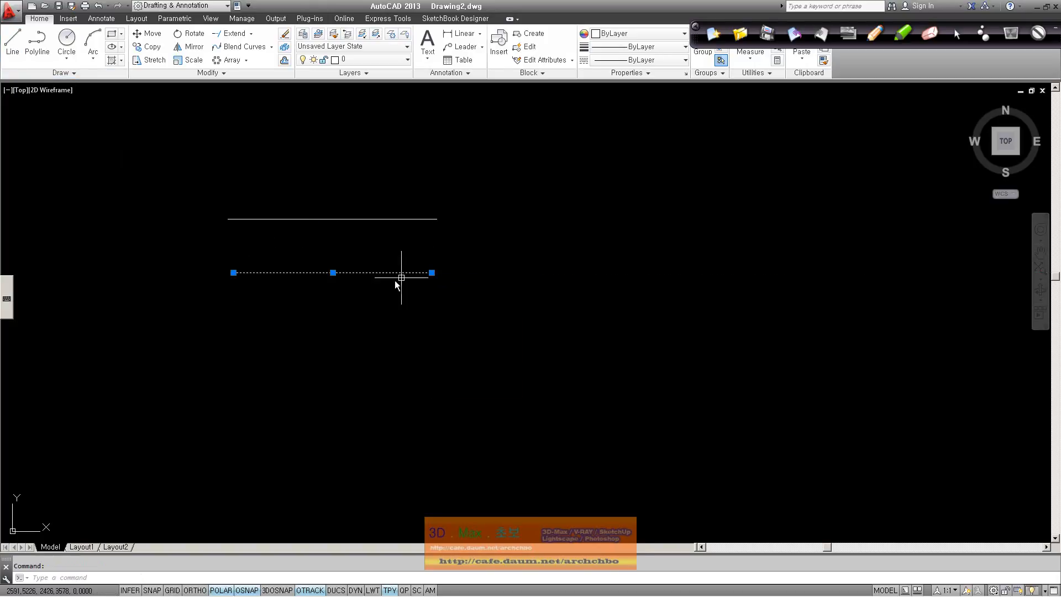
Select the right and left parts of the upper line in turn to check that it is split.
key("Escape")
left_click(367, 220)
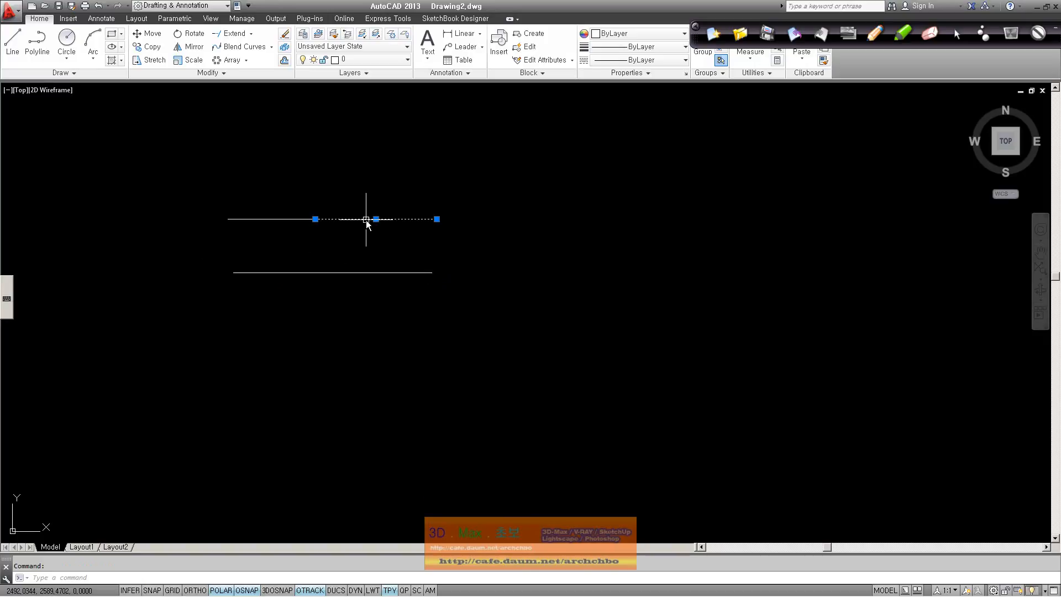
key("Escape")
left_click(272, 220)
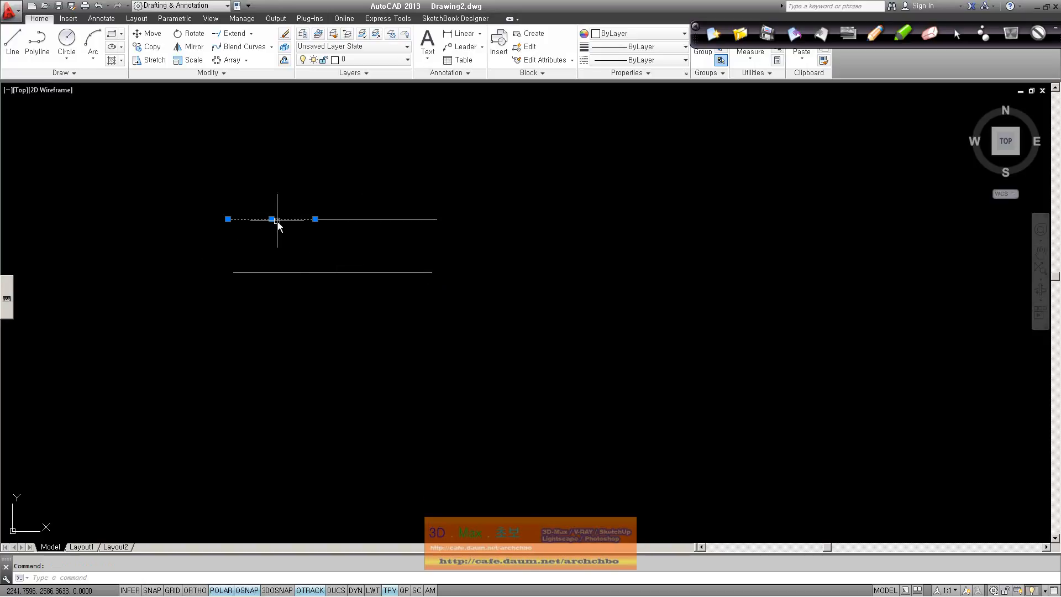
key("Escape")
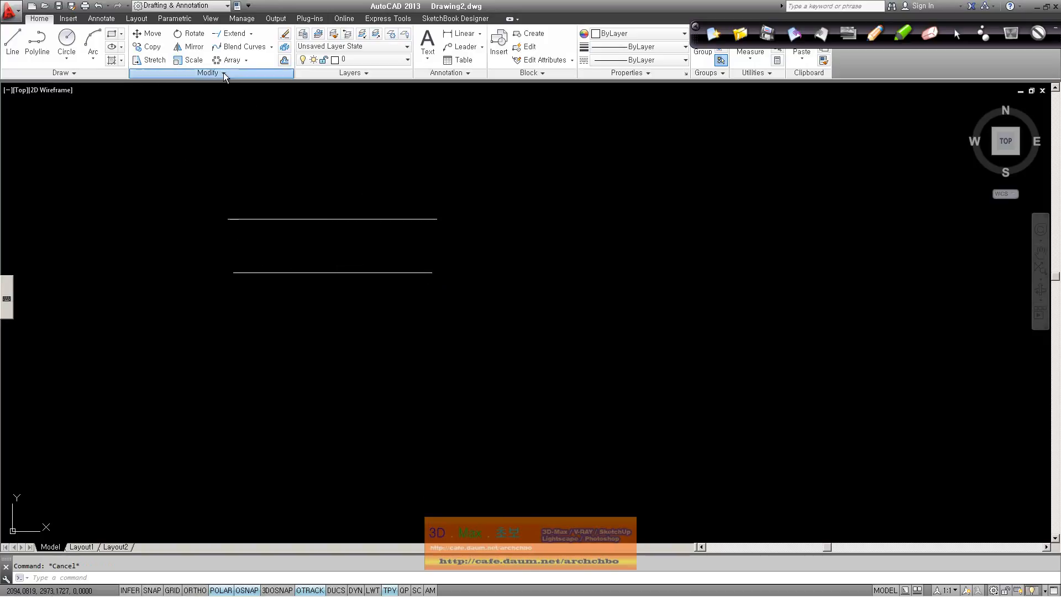
Split the lower line with Break at Point right of its middle.
left_click(223, 72)
left_click(163, 100)
left_click(349, 272)
key("Return")
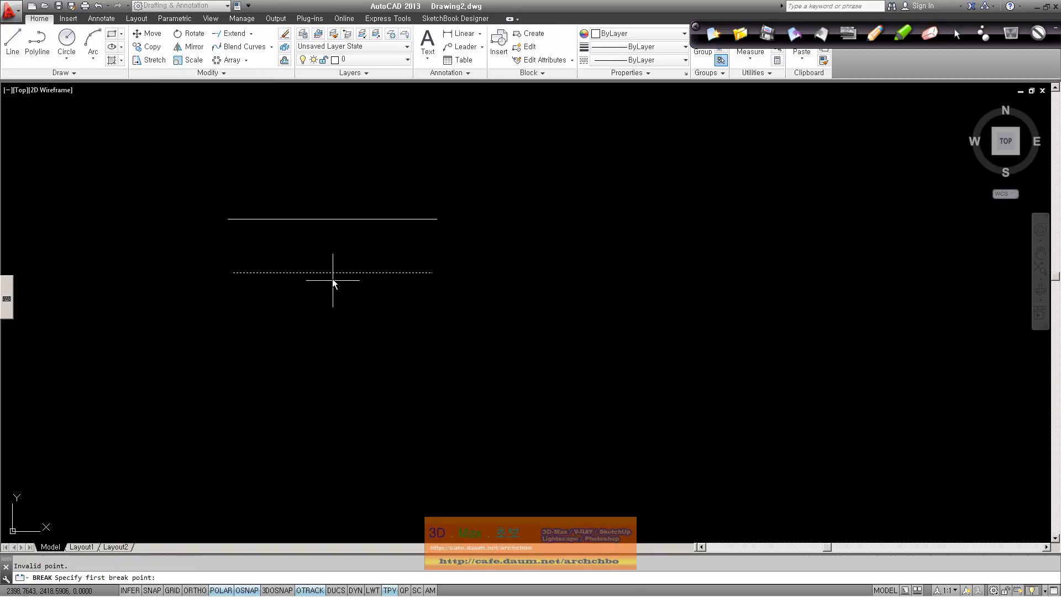
left_click(374, 272)
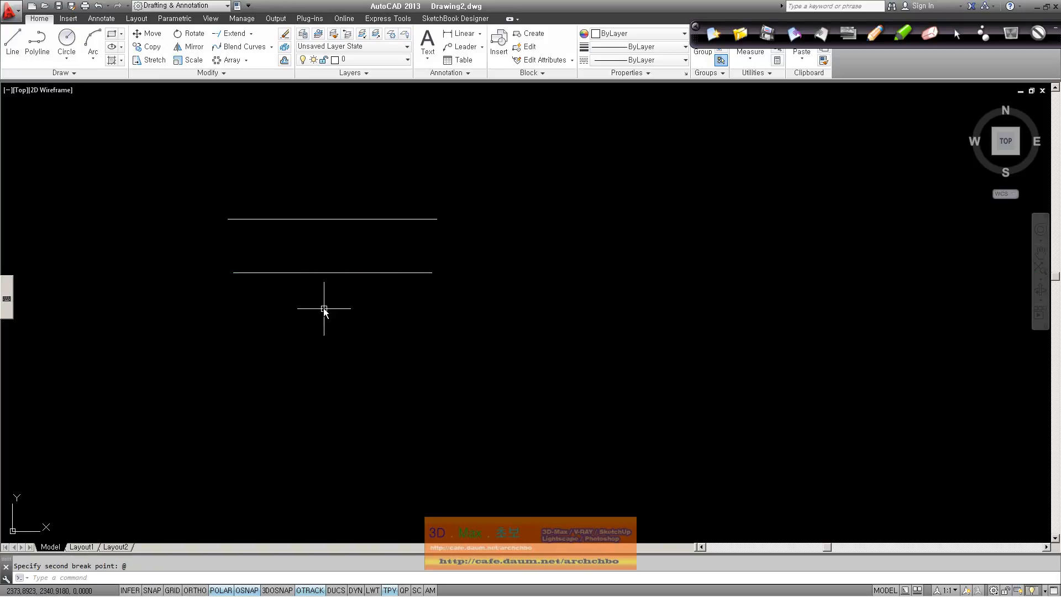
Delete the left part of the lower line and the remaining line segments with a crossing selection.
left_click(308, 272)
key("Delete")
left_click(478, 312)
left_click(151, 137)
key("Delete")
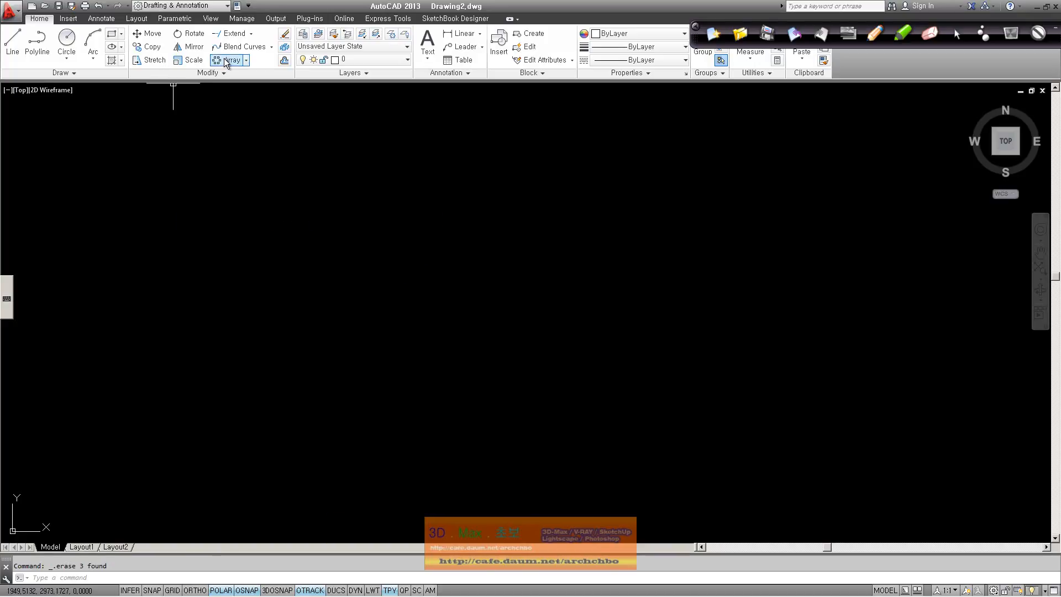
Draw a long, slightly sloping line across the left half of the empty drawing.
left_click(220, 74)
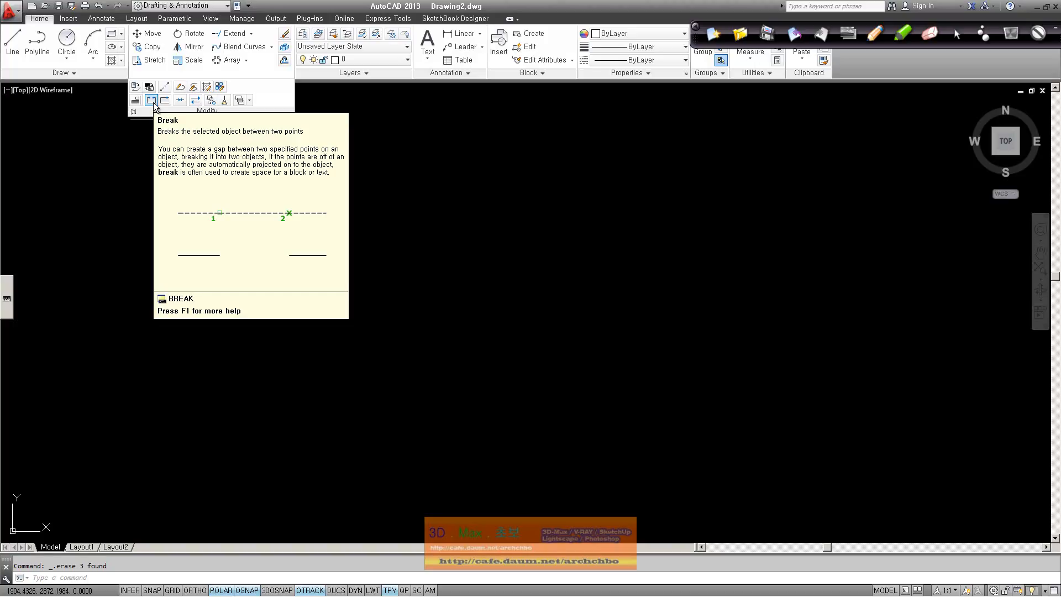
left_click(13, 39)
left_click(164, 206)
left_click(478, 213)
right_click(481, 212)
left_click(495, 217)
Cut a gap in the middle of the sloping line with Break, using two points on the line.
left_click(217, 73)
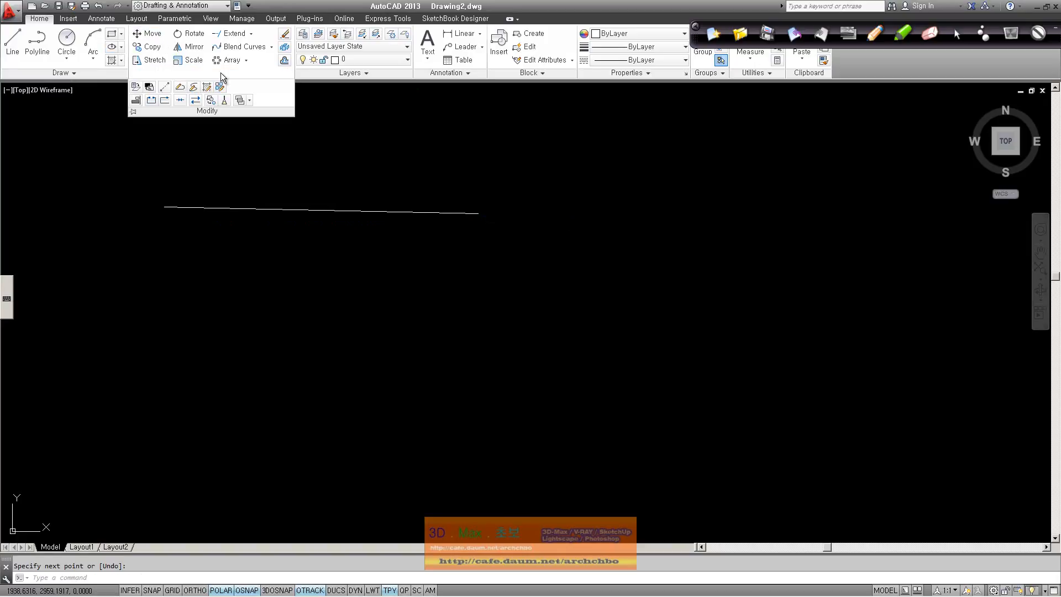
left_click(164, 100)
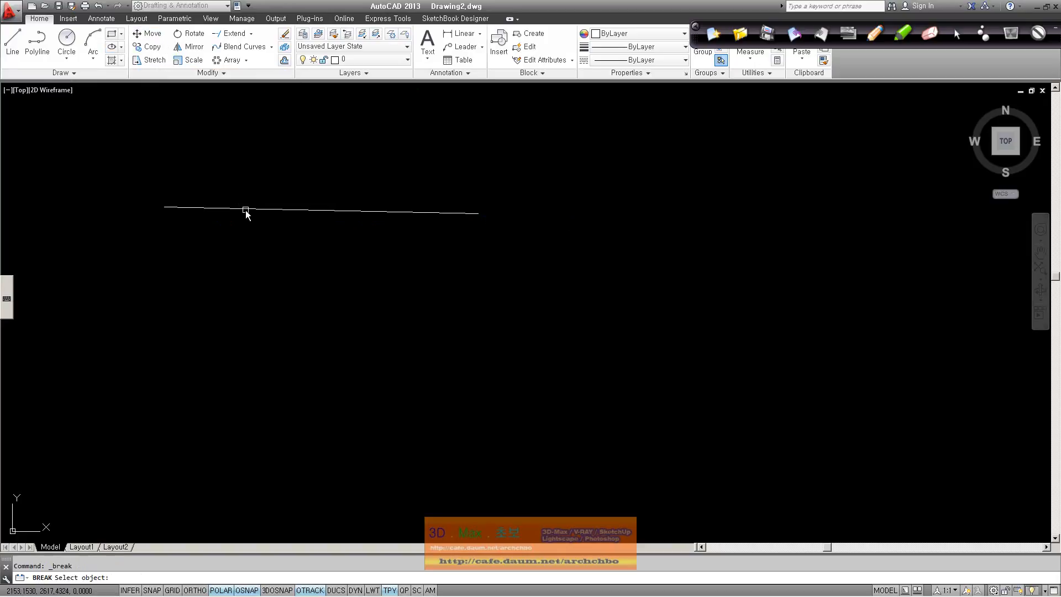
left_click(245, 209)
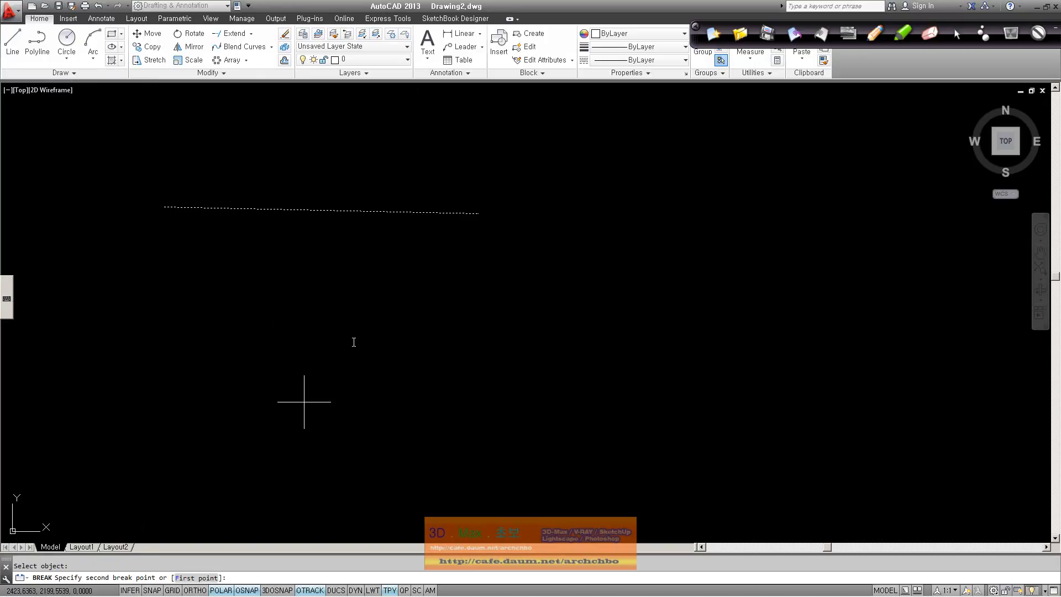
left_click(390, 211)
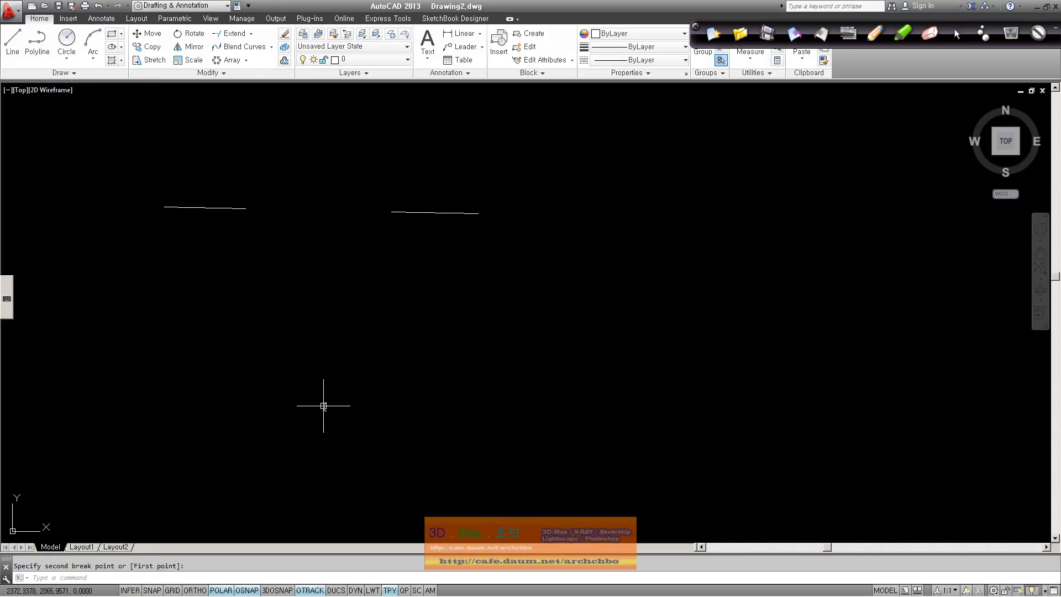
Delete both remaining pieces of the sloping line with a crossing selection.
left_click(521, 247)
left_click(168, 154)
key("Delete")
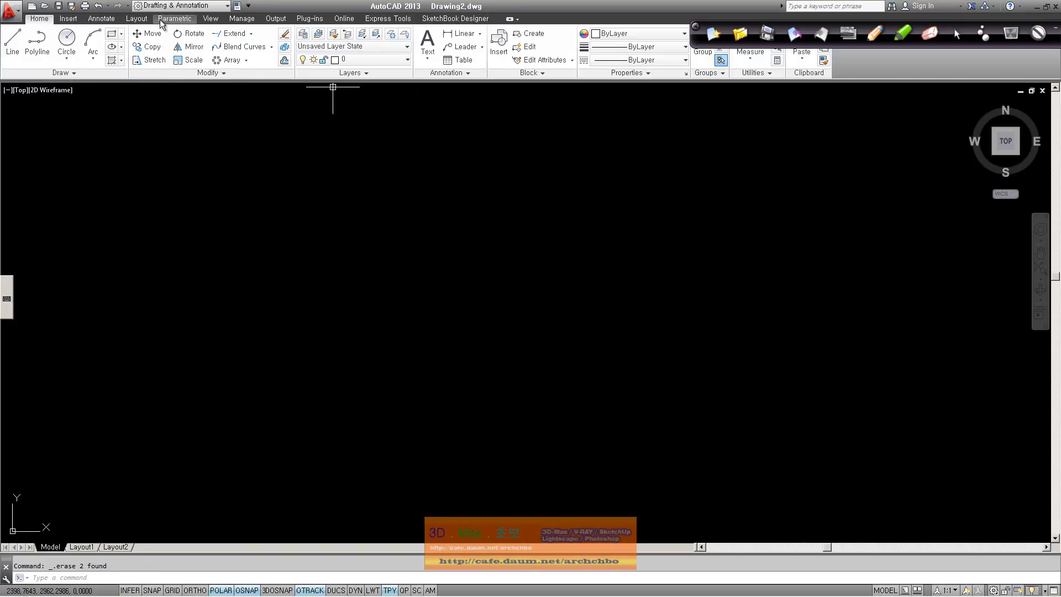
Create a multiline text box in the left half of the drawing with the text "객체끊기Break".
left_click(428, 40)
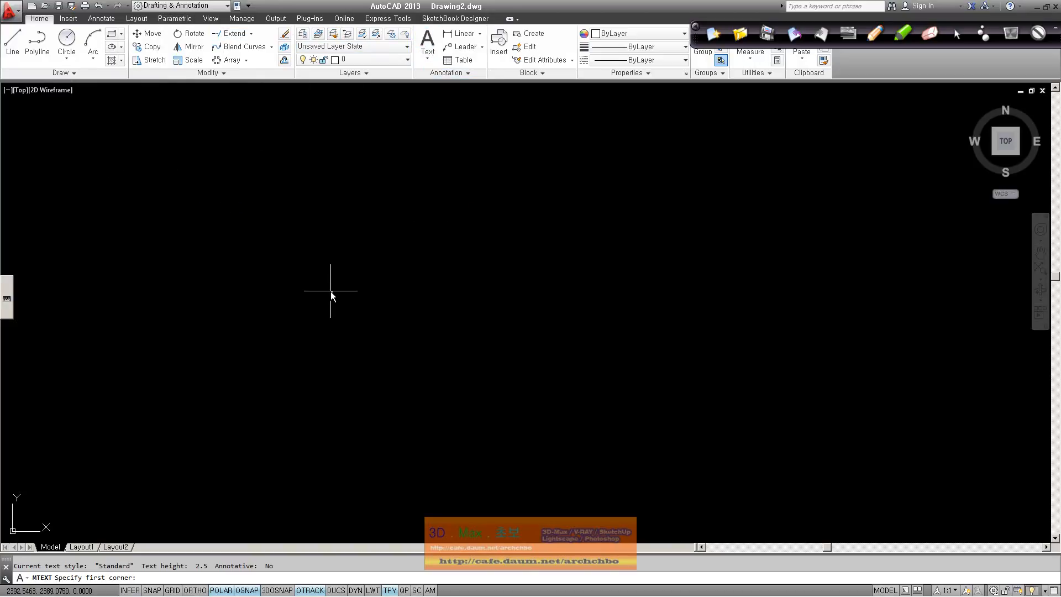
left_click(240, 221)
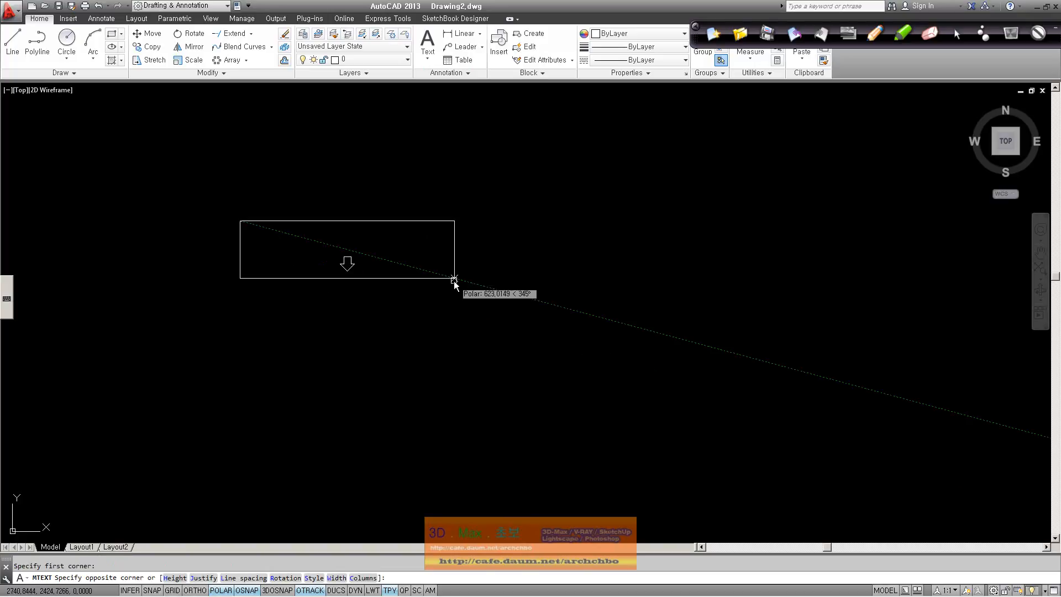
left_click(454, 279)
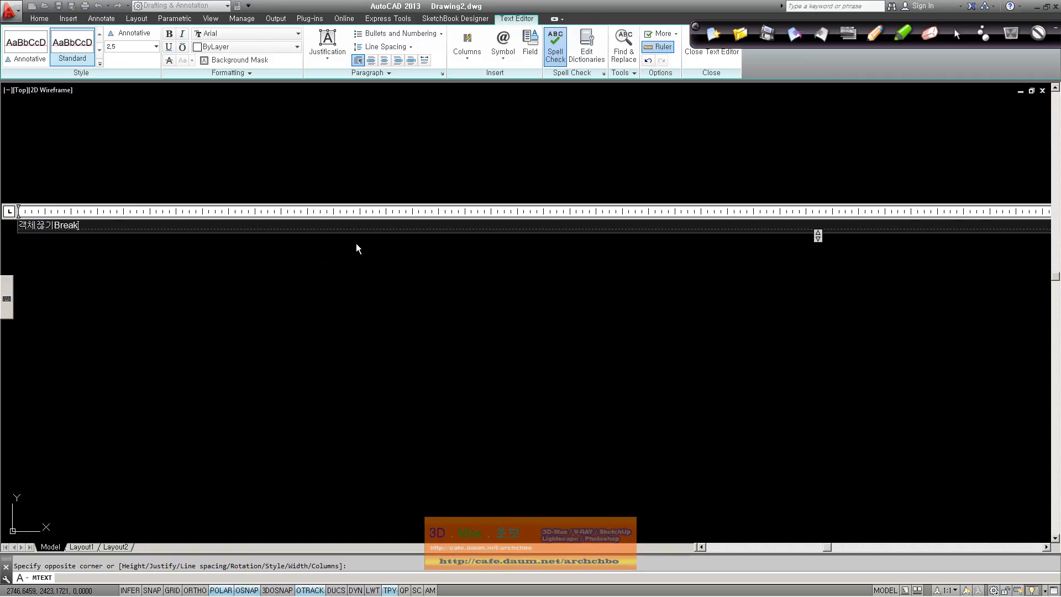
Set the height of the whole text to 50, reduce it to 25, and save the text changes.
key("ctrl+a")
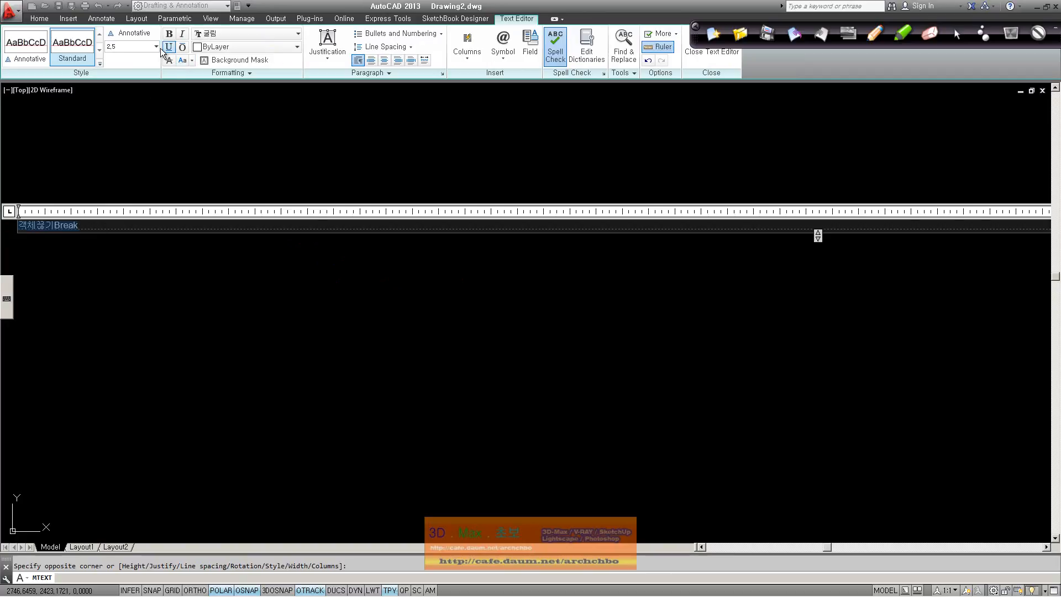
type("50")
key("Return")
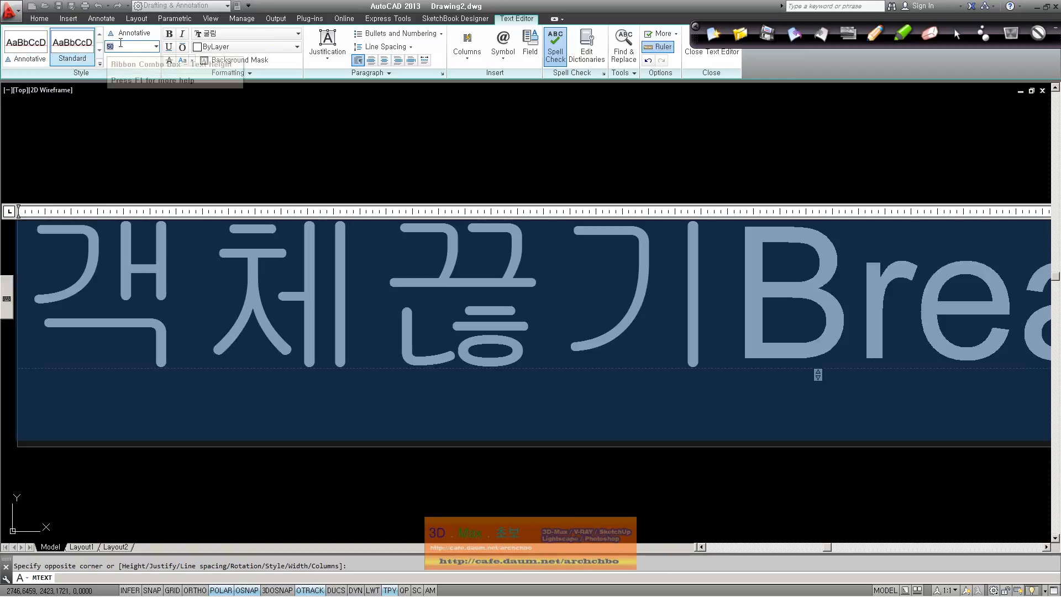
key("Return")
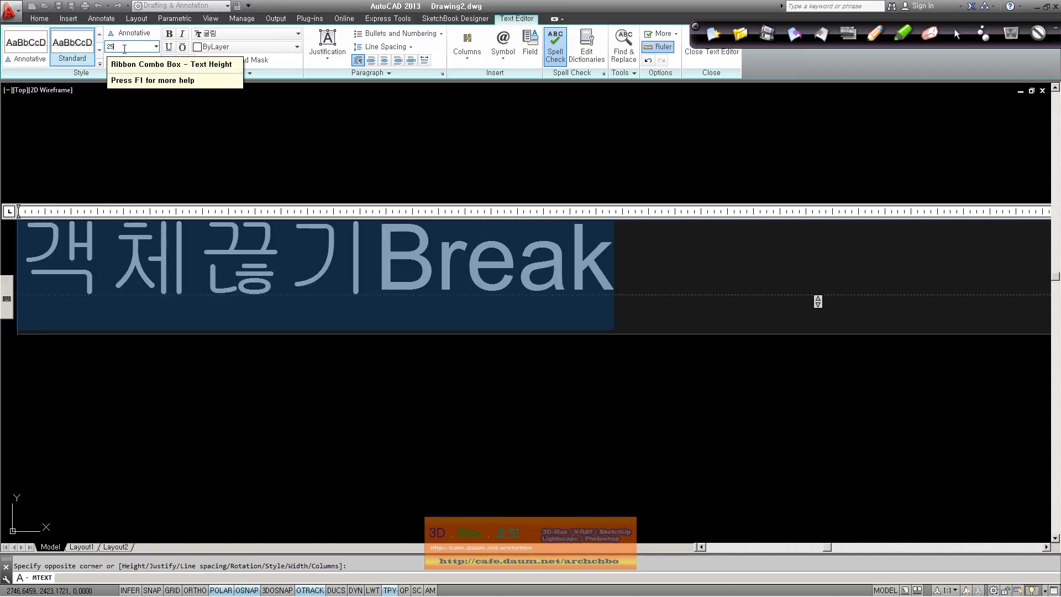
left_click(621, 316)
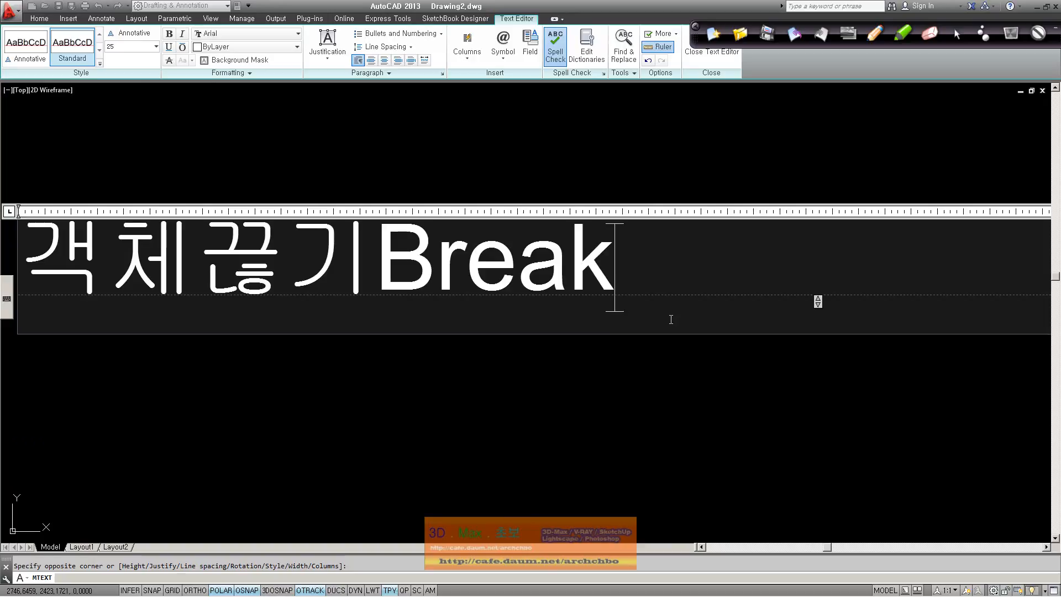
key("Escape")
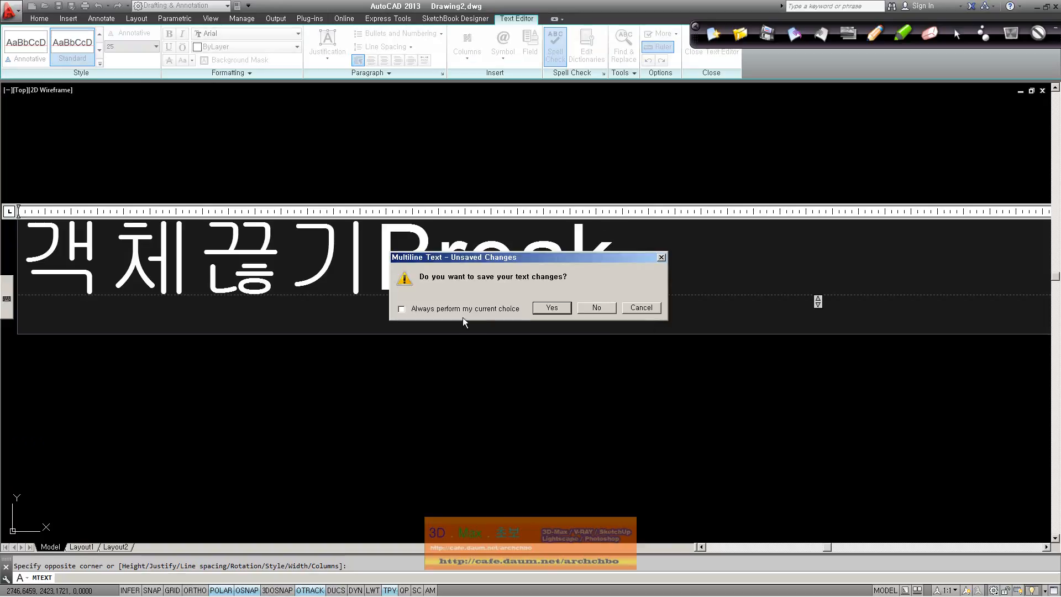
left_click(551, 307)
Draw a horizontal line through the middle of the text, extending past both of its ends.
scroll(261, 221, "up", 5)
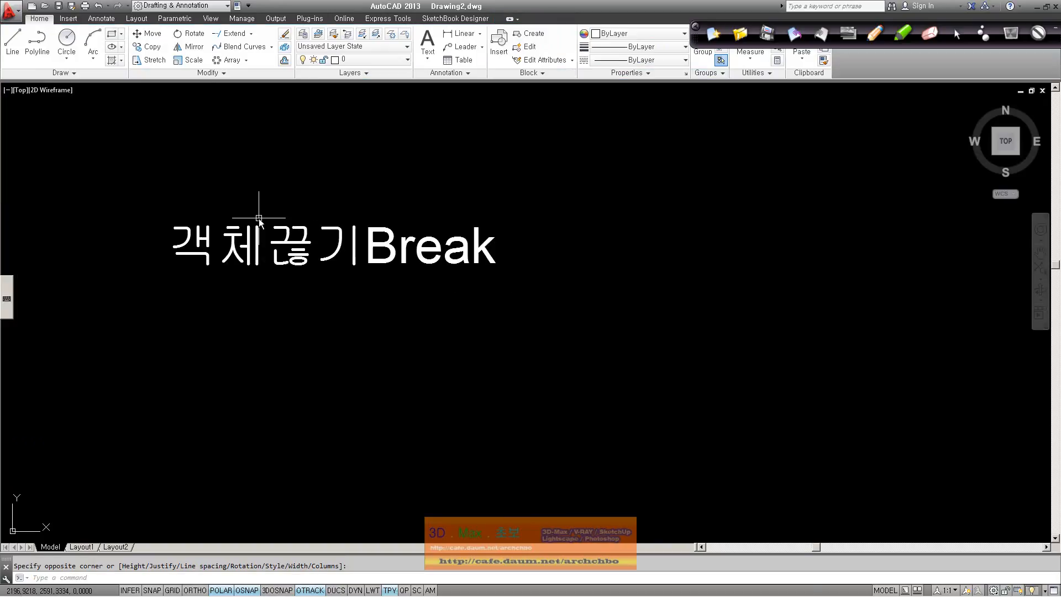
left_click(13, 40)
scroll(200, 229, "up", 2)
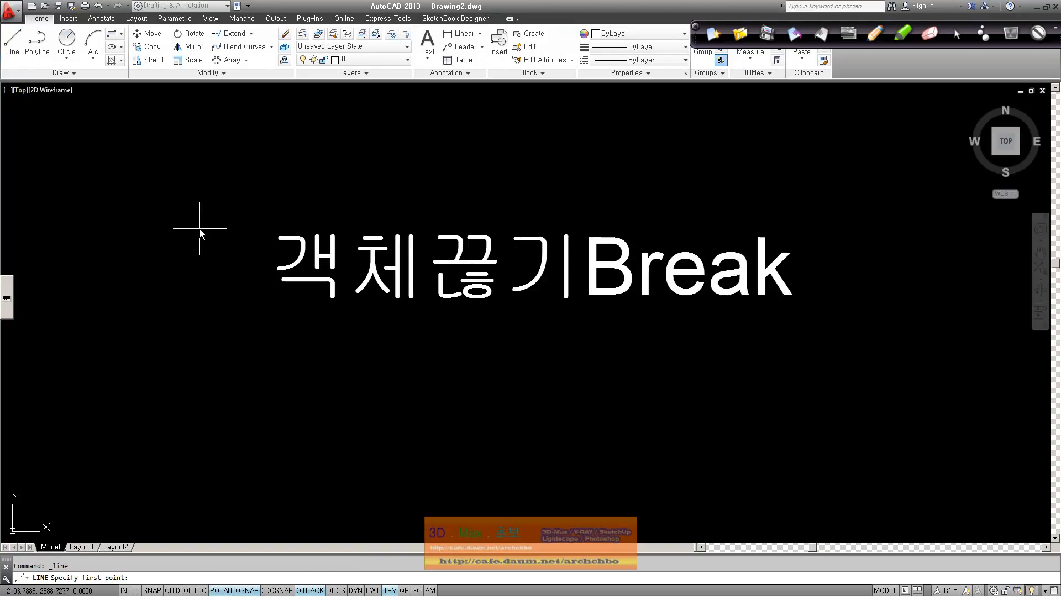
left_click(856, 264)
right_click(856, 266)
left_click(864, 273)
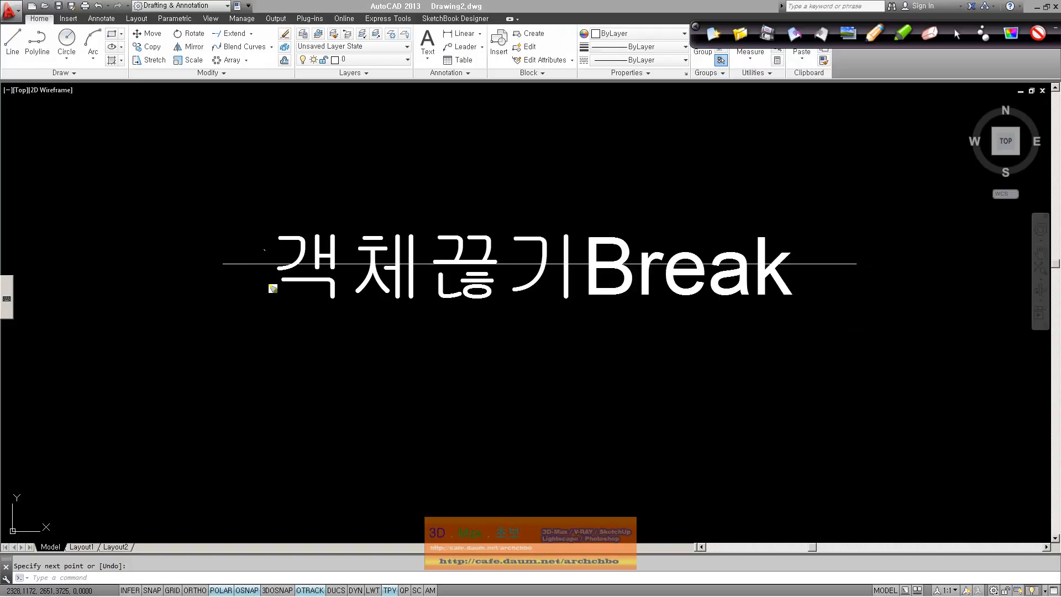
Mark the intended break positions at both ends of the text with yellow pen strokes.
left_click_drag(266, 248, 271, 286)
left_click_drag(800, 247, 807, 286)
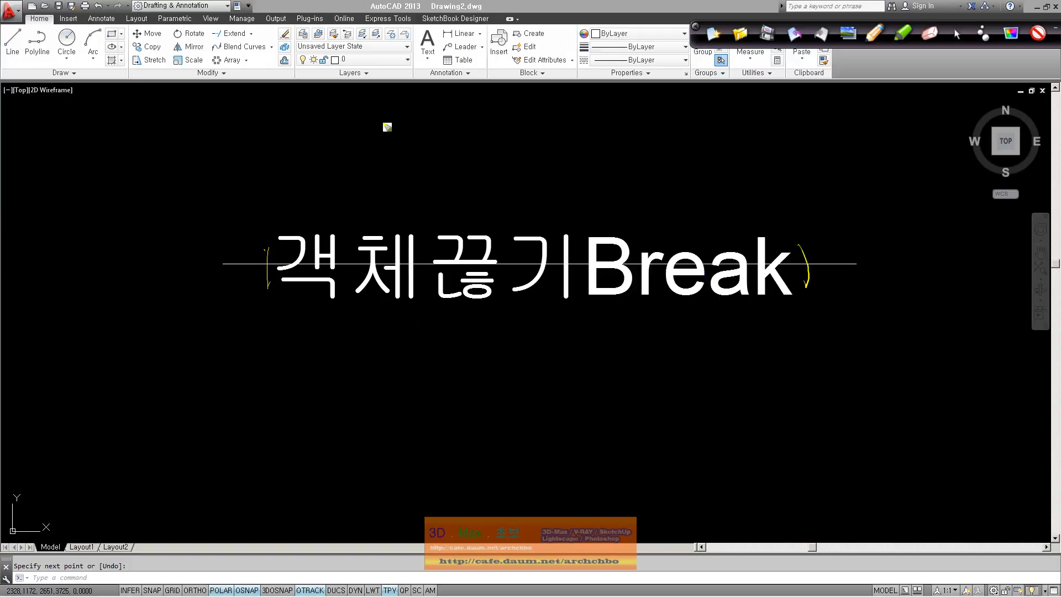
left_click(959, 36)
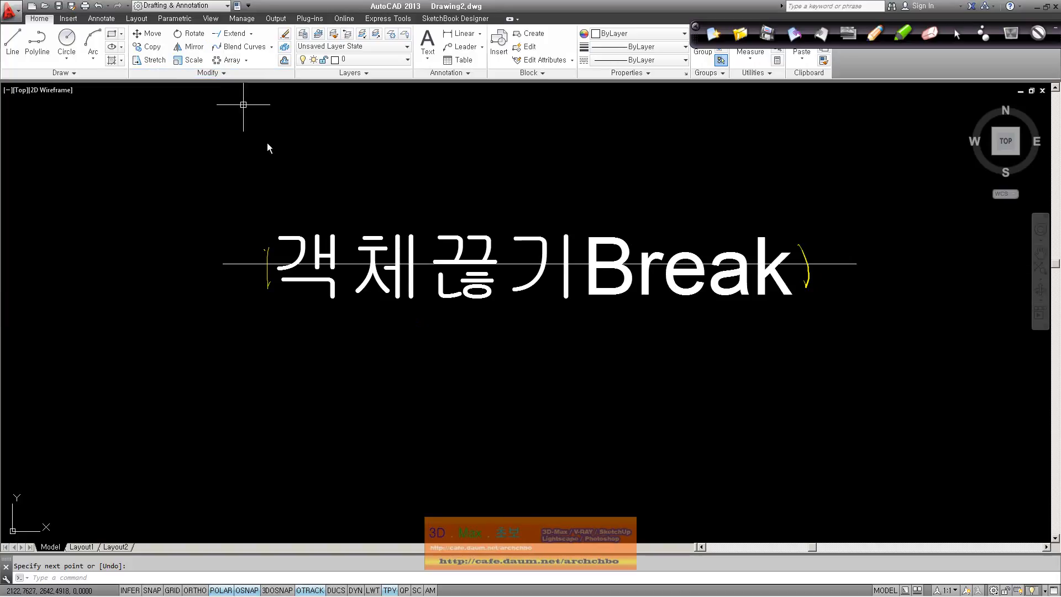
Remove the part of the line crossing the text with Break, using points just outside both ends of the text.
left_click(223, 72)
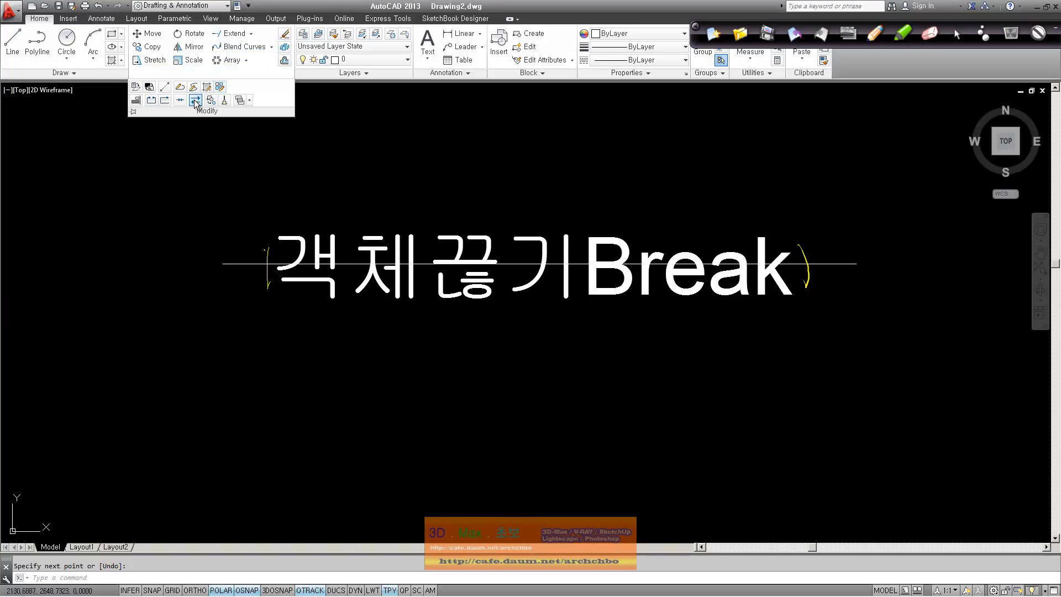
left_click(155, 104)
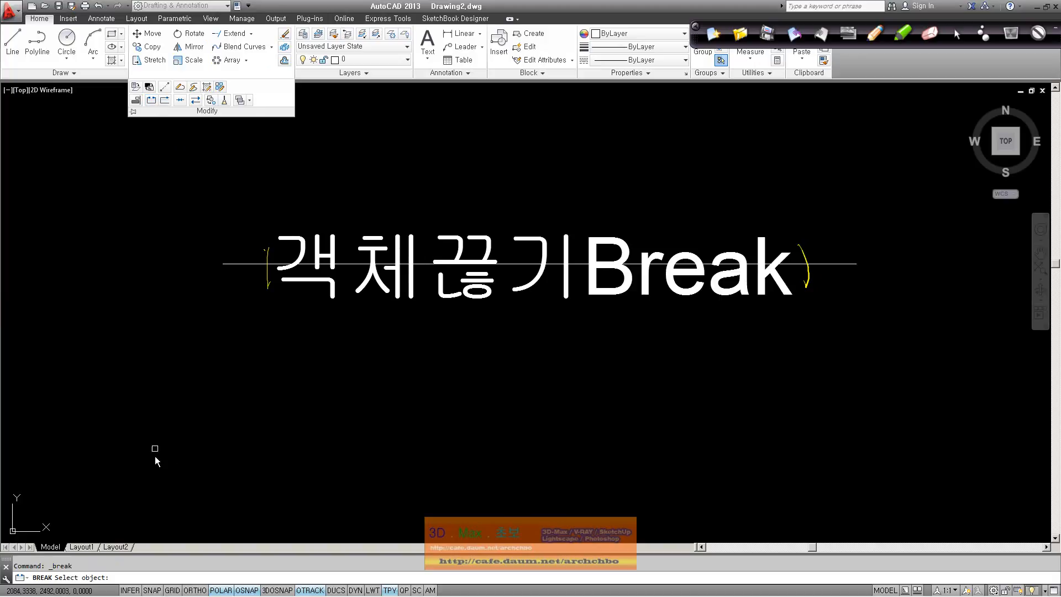
left_click(246, 263)
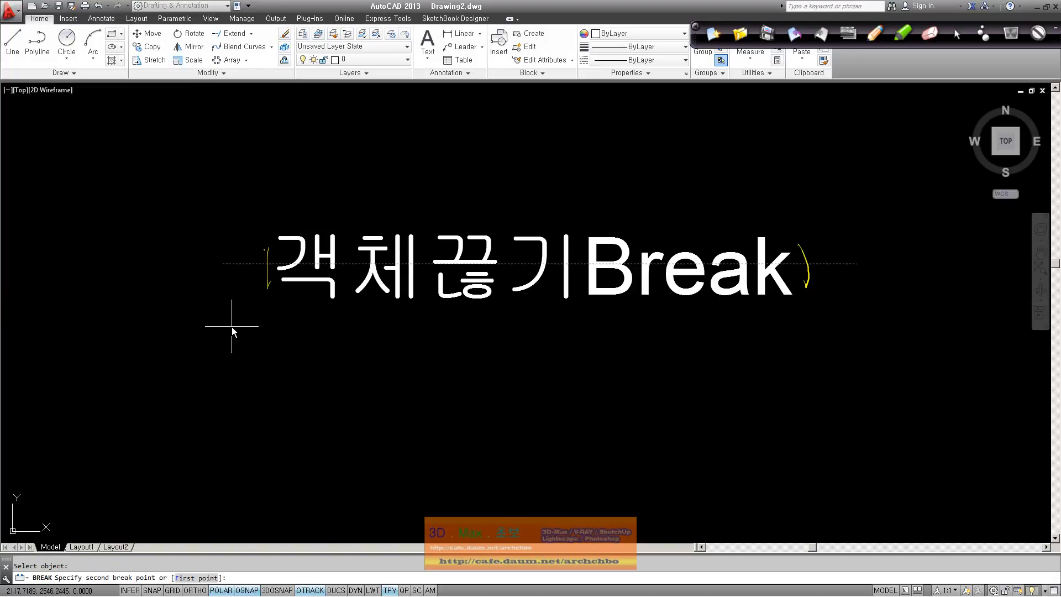
left_click(816, 263)
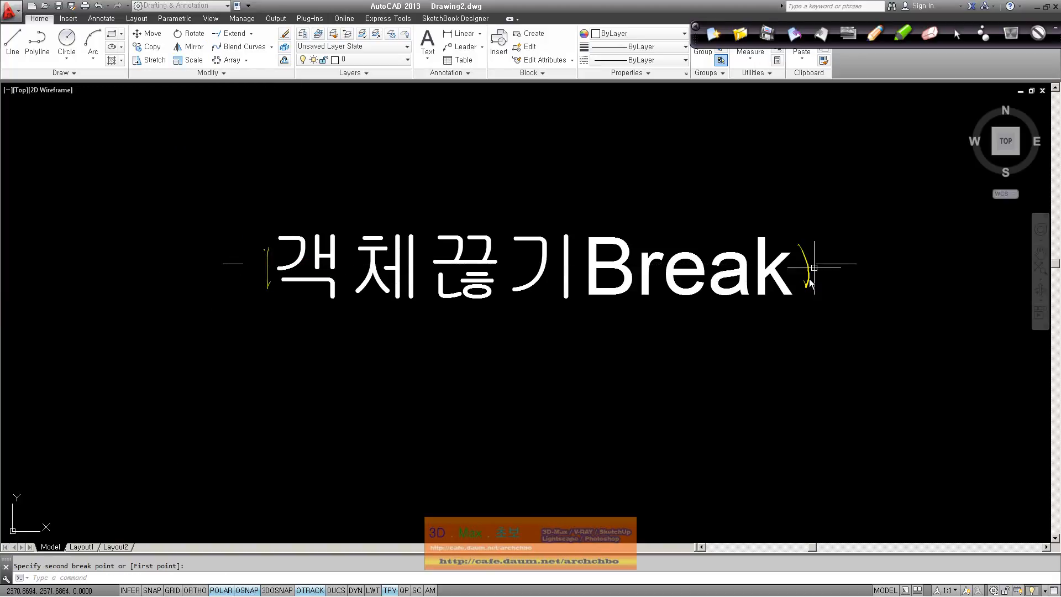
Clear the yellow pen marks and delete the text together with both line segments.
left_click(717, 42)
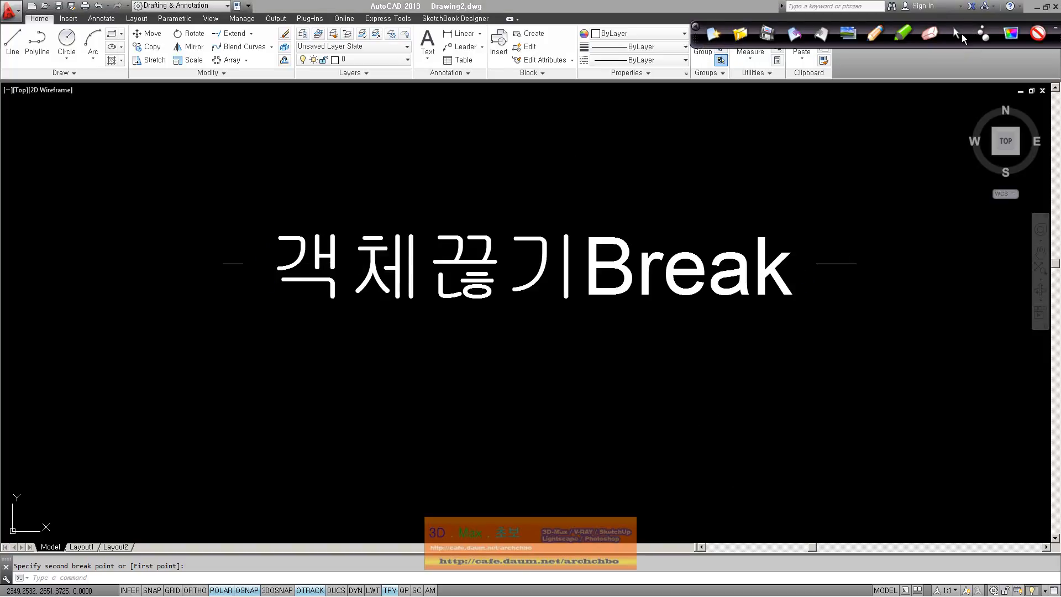
left_click(138, 166)
left_click(810, 380)
key("Delete")
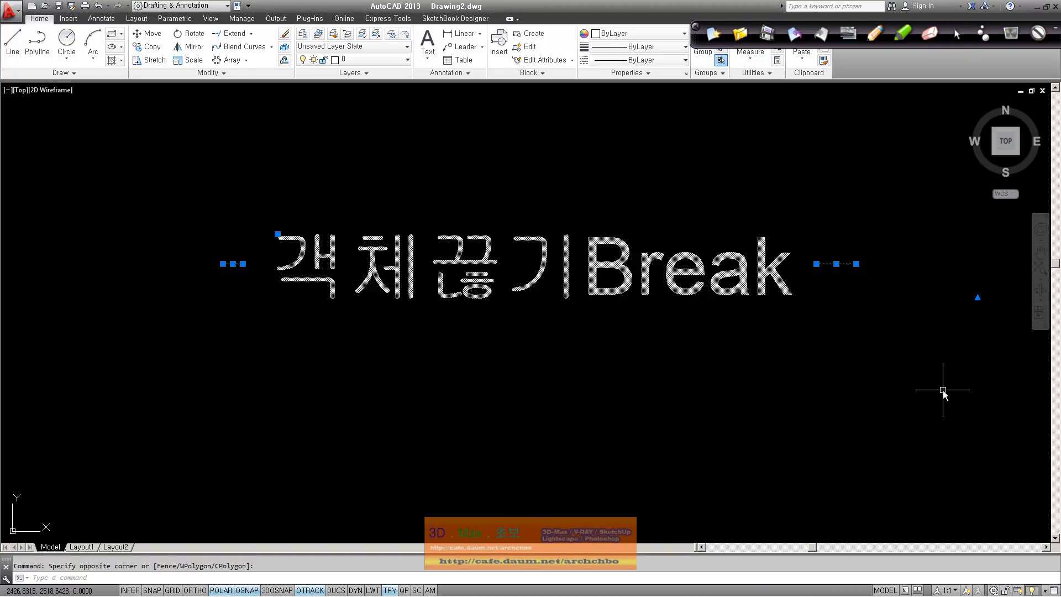
Draw a rectangle about twice as wide as it is high in the upper left of the empty drawing.
left_click(222, 73)
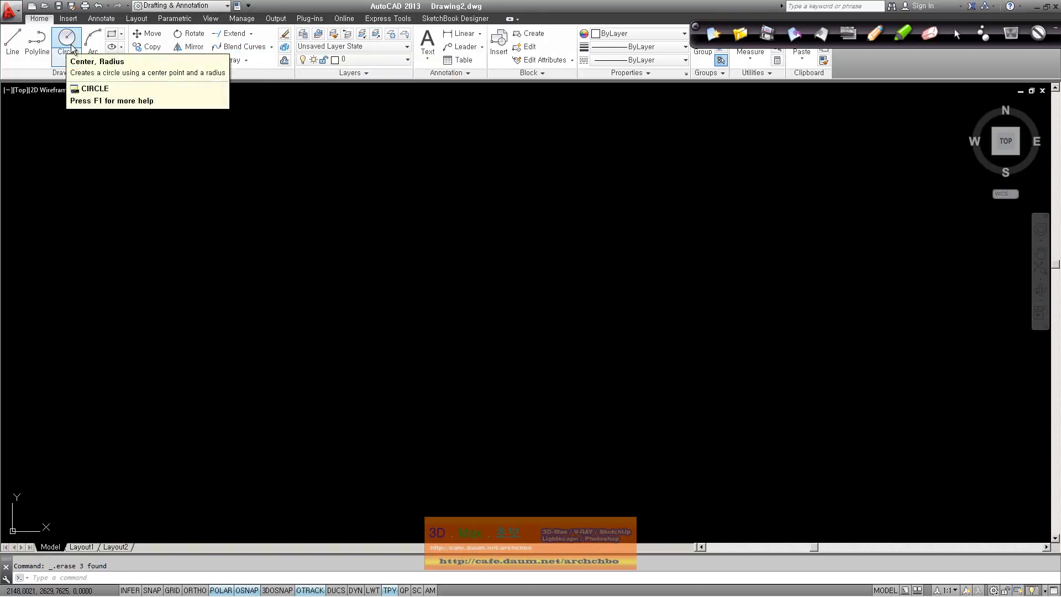
left_click(112, 33)
left_click(133, 174)
left_click(301, 261)
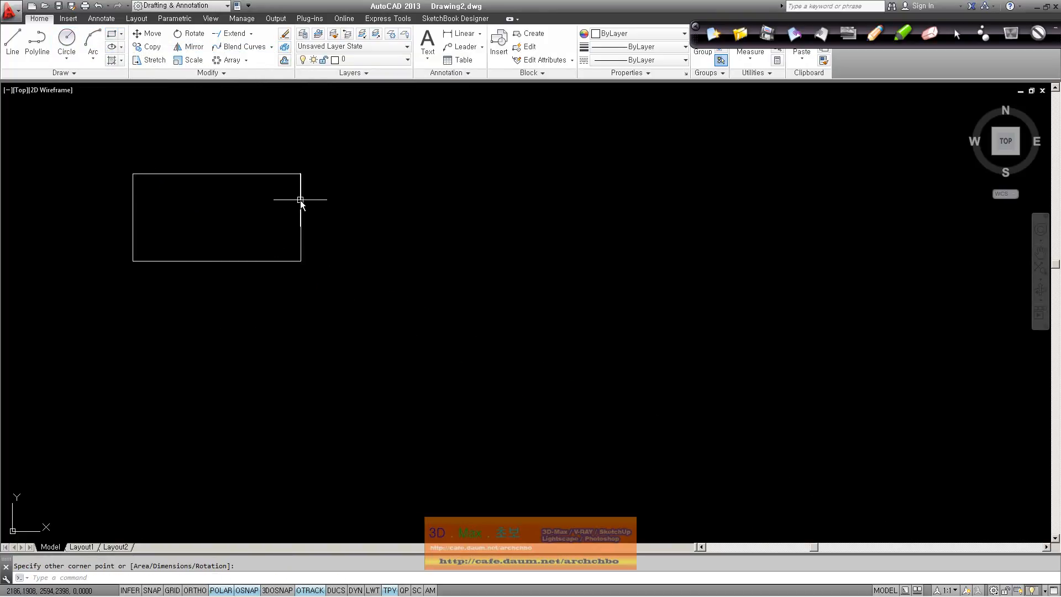
Explode the rectangle into separate lines and select its right side to check the result.
left_click(285, 47)
left_click(282, 173)
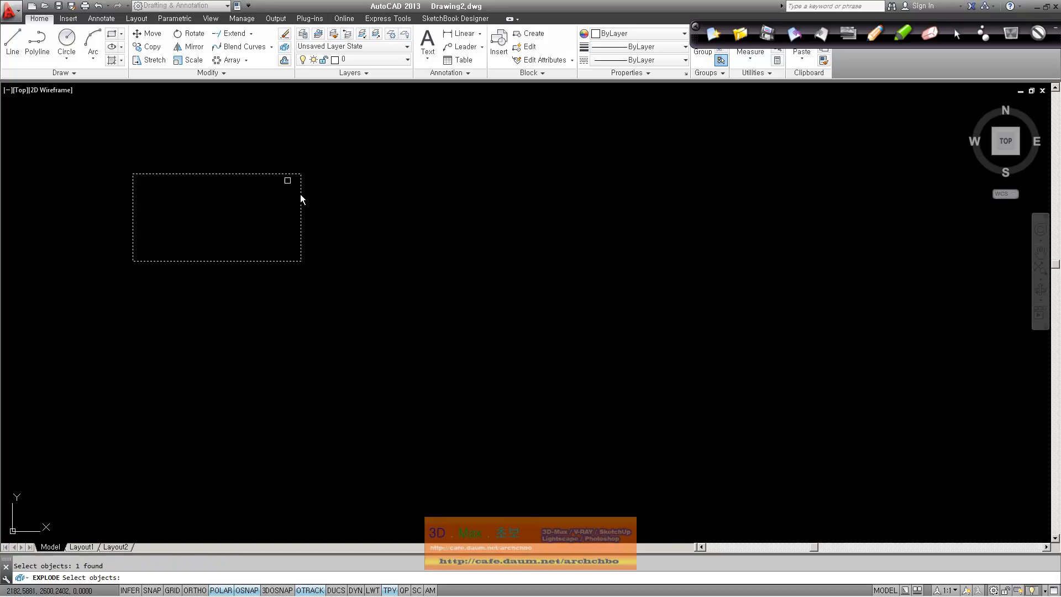
key("Return")
left_click(301, 232)
key("Escape")
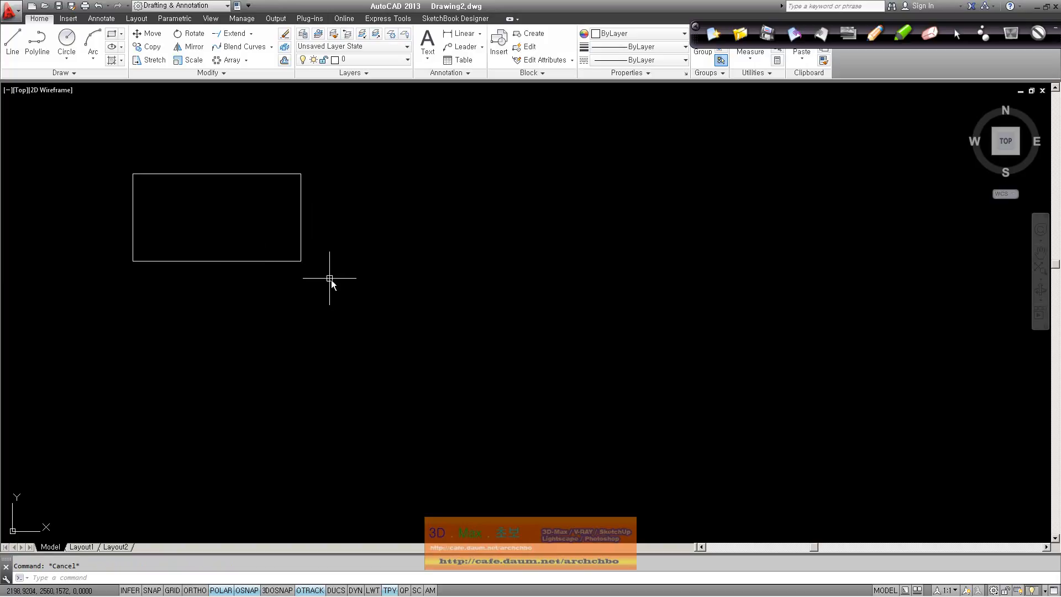
Join the rectangle's four separate lines into a single polyline and clear the selection.
left_click(385, 298)
left_click(103, 140)
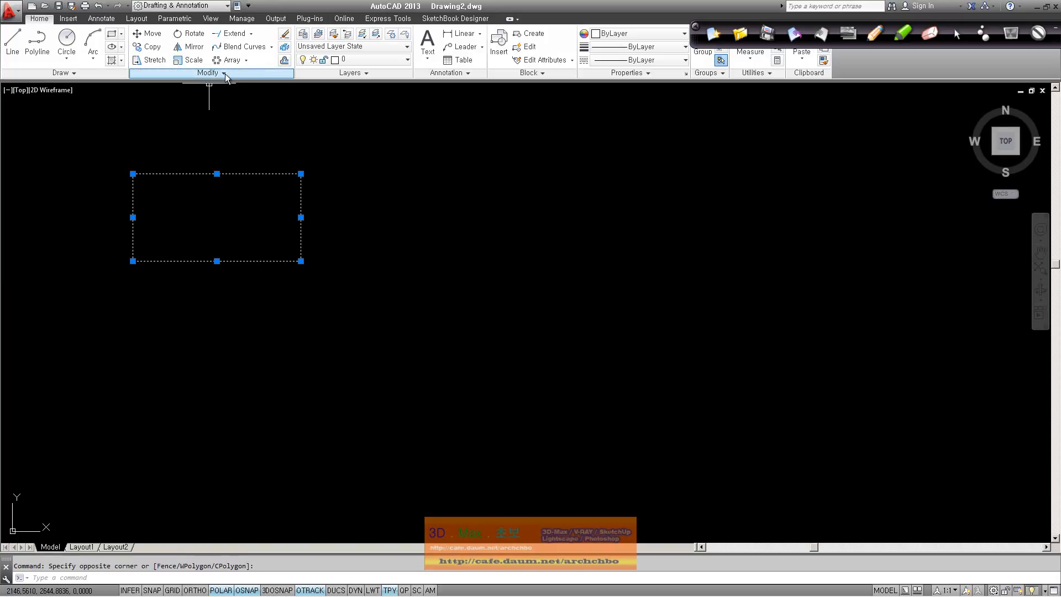
left_click(223, 73)
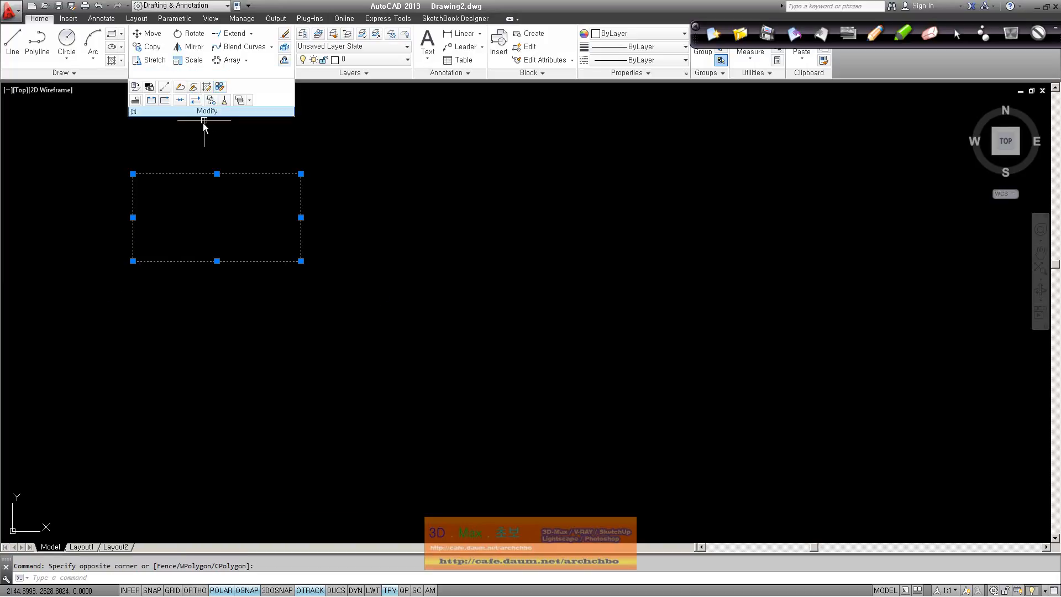
left_click(183, 101)
left_click(214, 174)
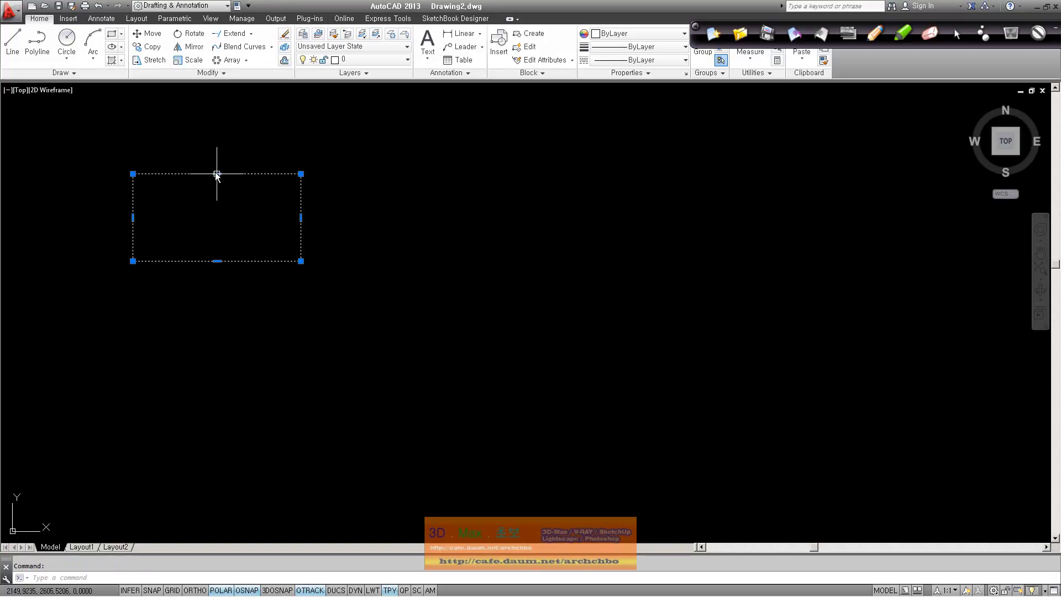
key("Escape")
Delete the joined rectangle.
left_click(220, 72)
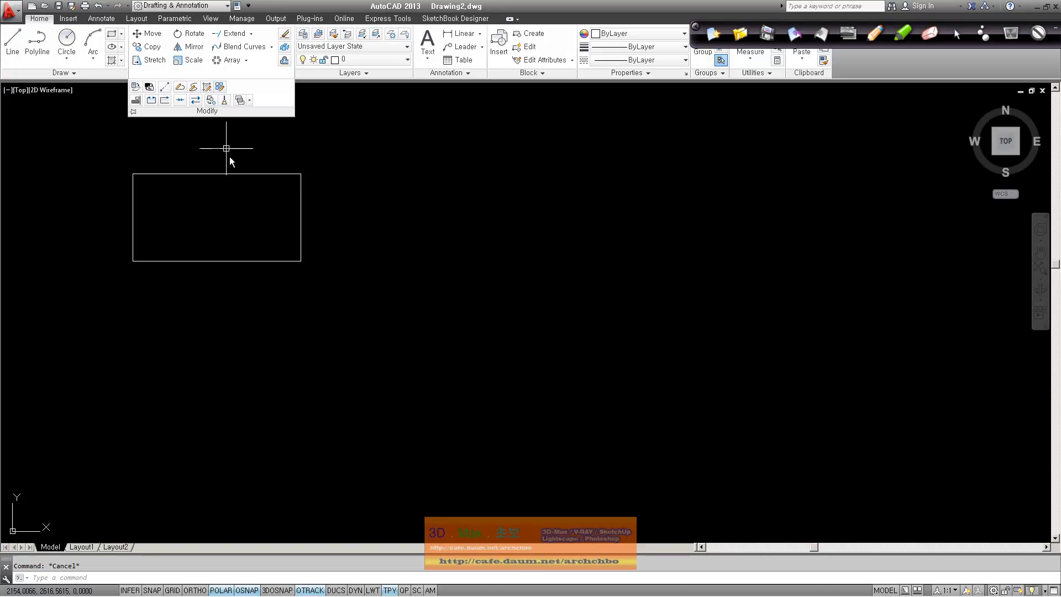
left_click(104, 138)
left_click(320, 293)
key("Delete")
Draw a circle with a radius of about 19 units in the upper left of the empty drawing.
left_click(66, 42)
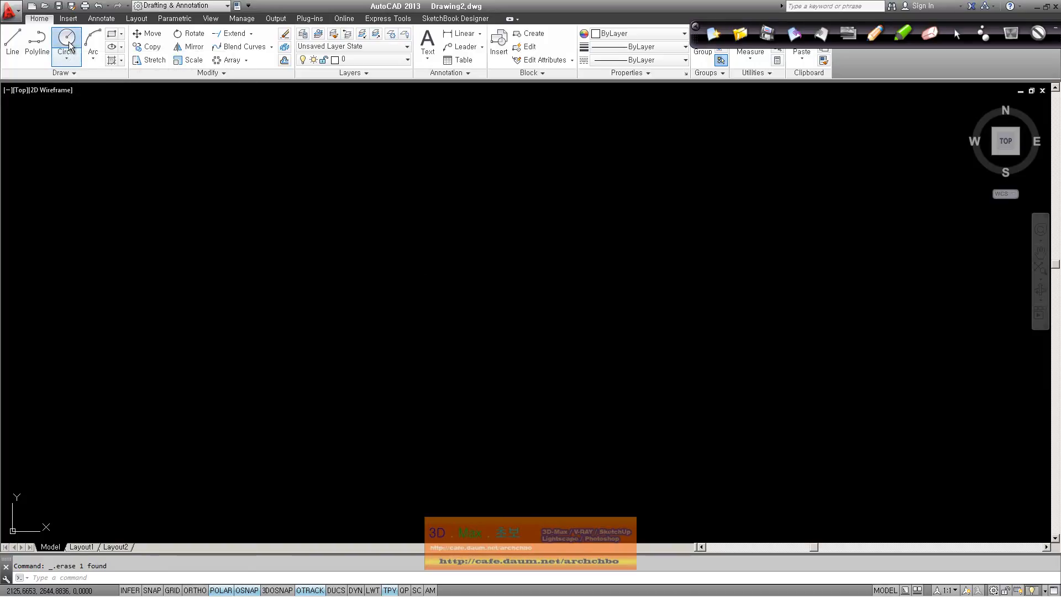
left_click(286, 246)
left_click(317, 277)
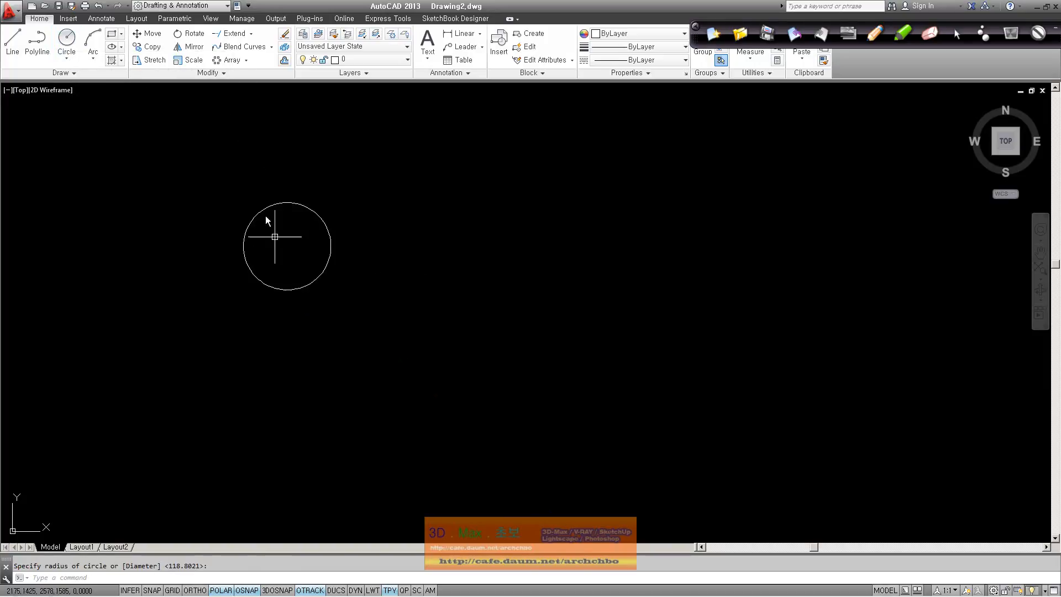
Create an associative polar array of the circle around its own centre with 6 items filling 360 degrees.
left_click(224, 75)
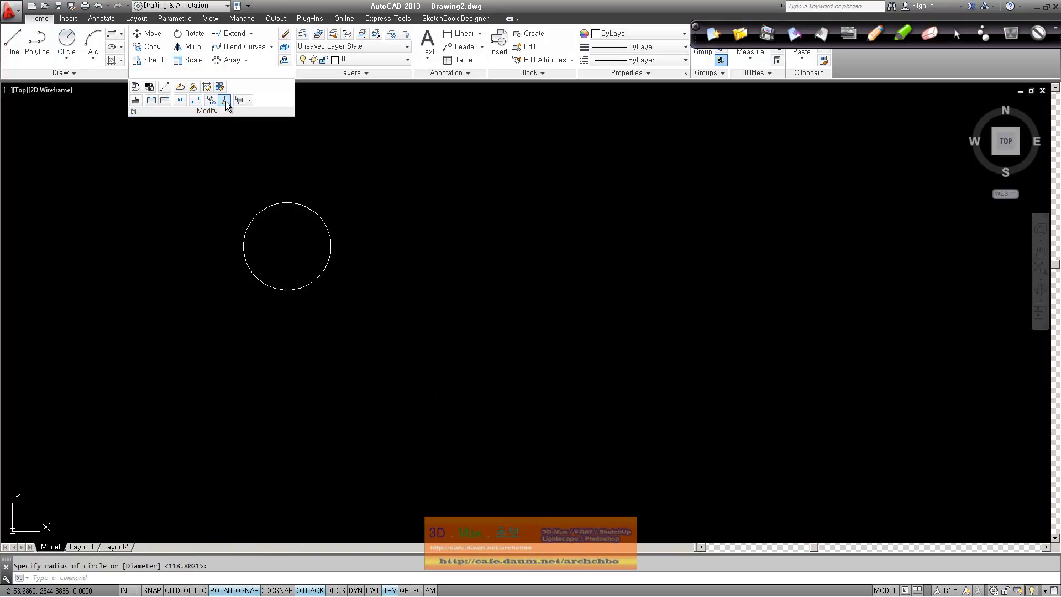
left_click(228, 61)
left_click(327, 229)
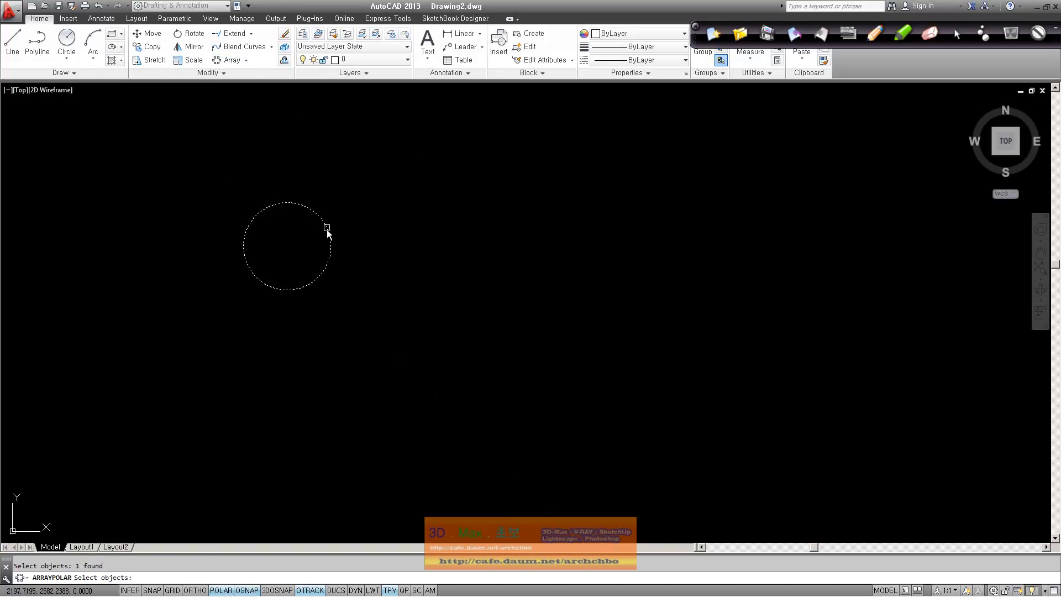
key("Return")
key("Return")
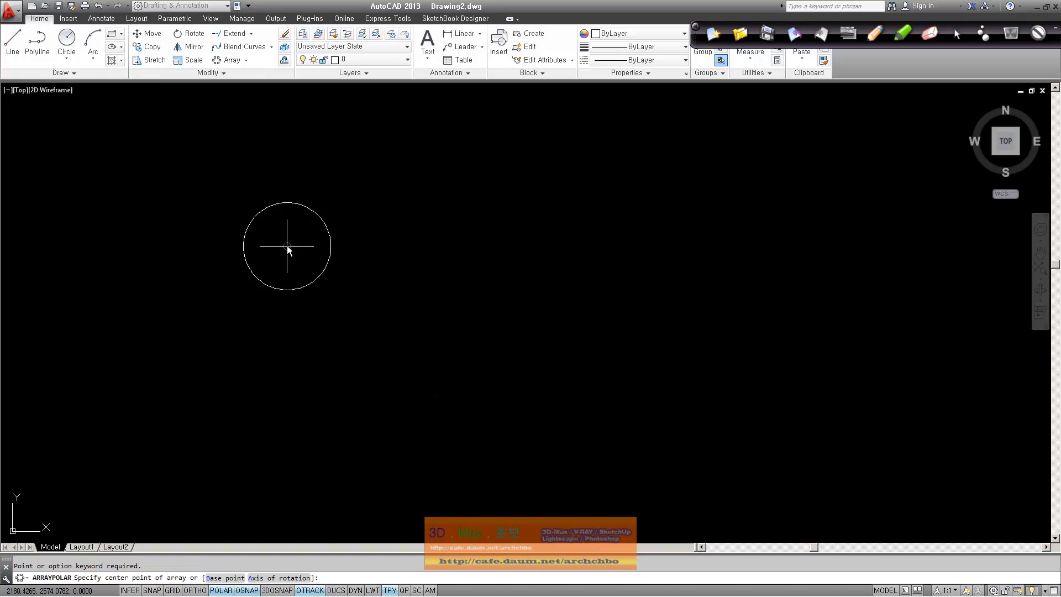
left_click(287, 246)
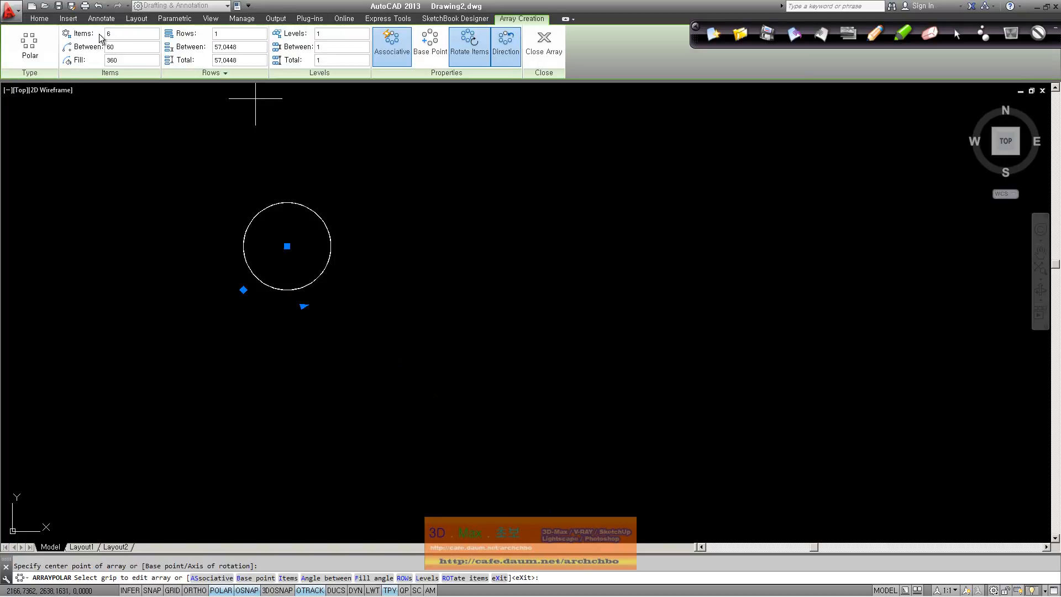
key("Return")
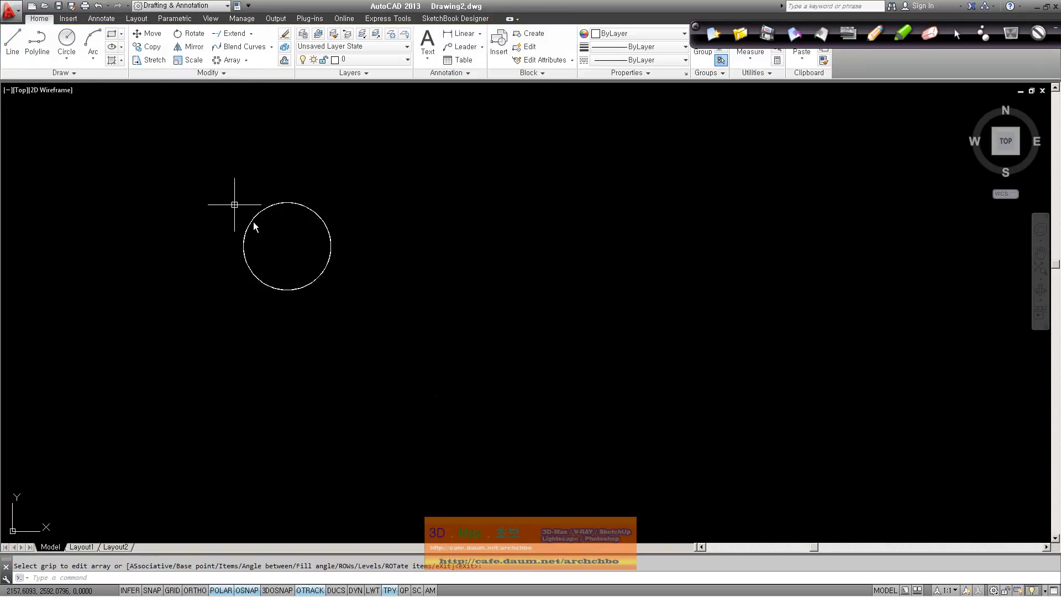
Explode the polar array into separate overlapping circles.
left_click(316, 276)
left_click(35, 20)
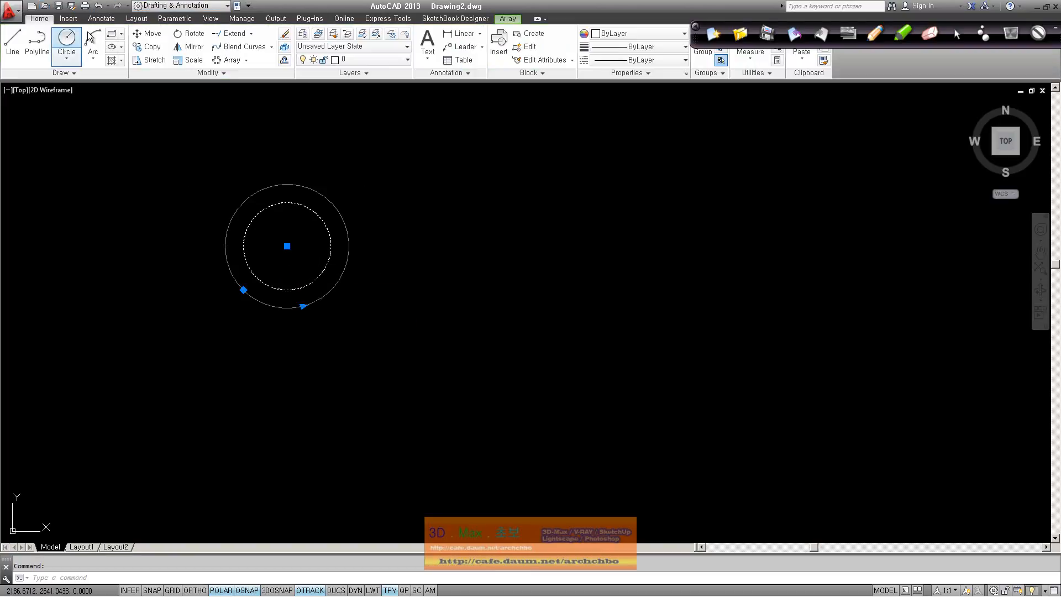
left_click(288, 58)
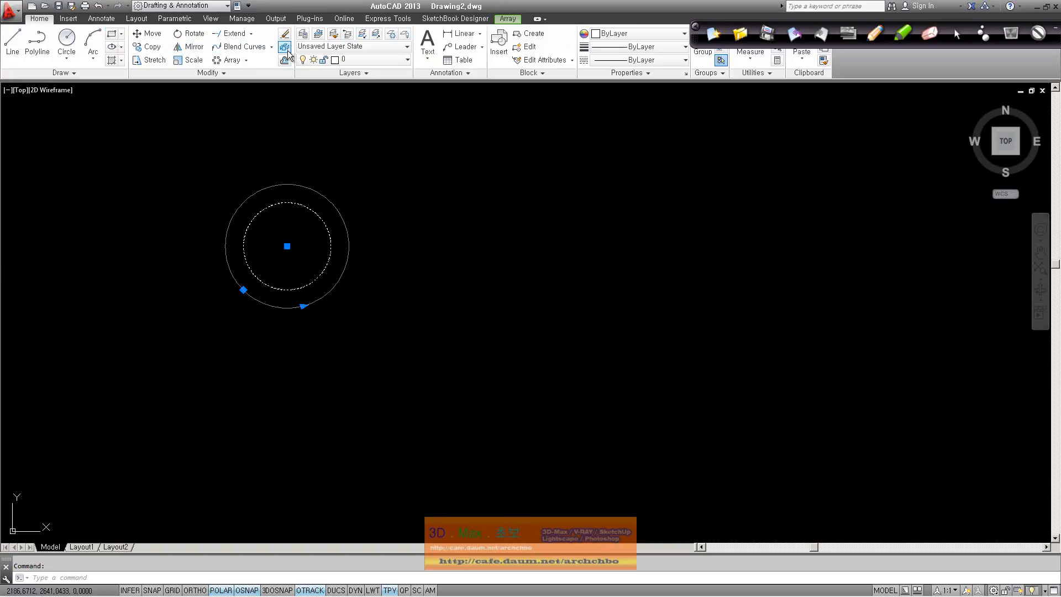
Delete the six stacked circles one at a time until the drawing is empty.
left_click(325, 267)
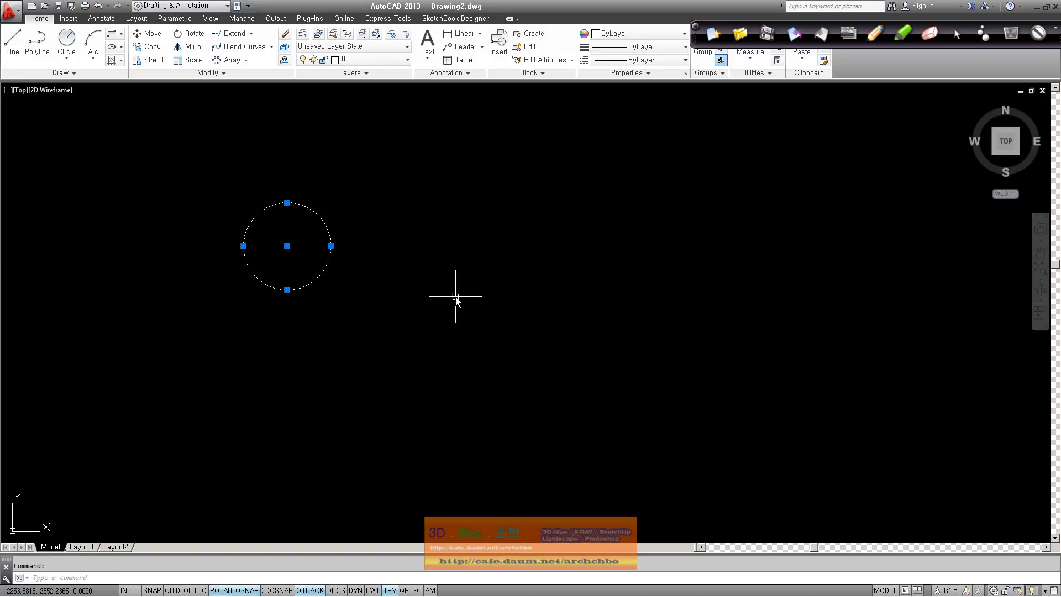
key("Escape")
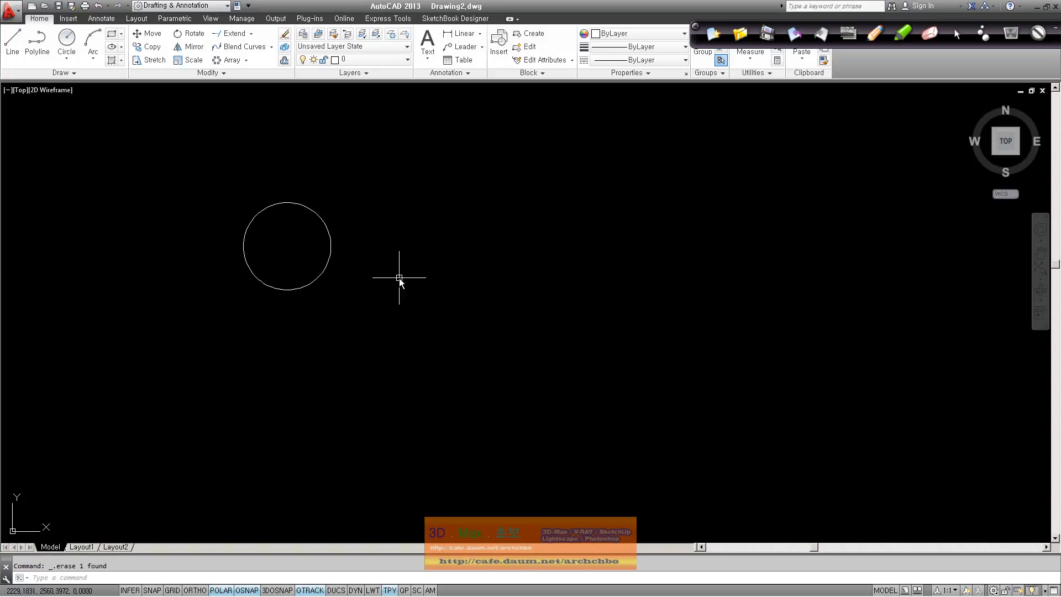
left_click(330, 258)
key("Delete")
left_click(327, 266)
key("Delete")
left_click(325, 269)
key("Delete")
left_click(325, 269)
key("Delete")
left_click(326, 271)
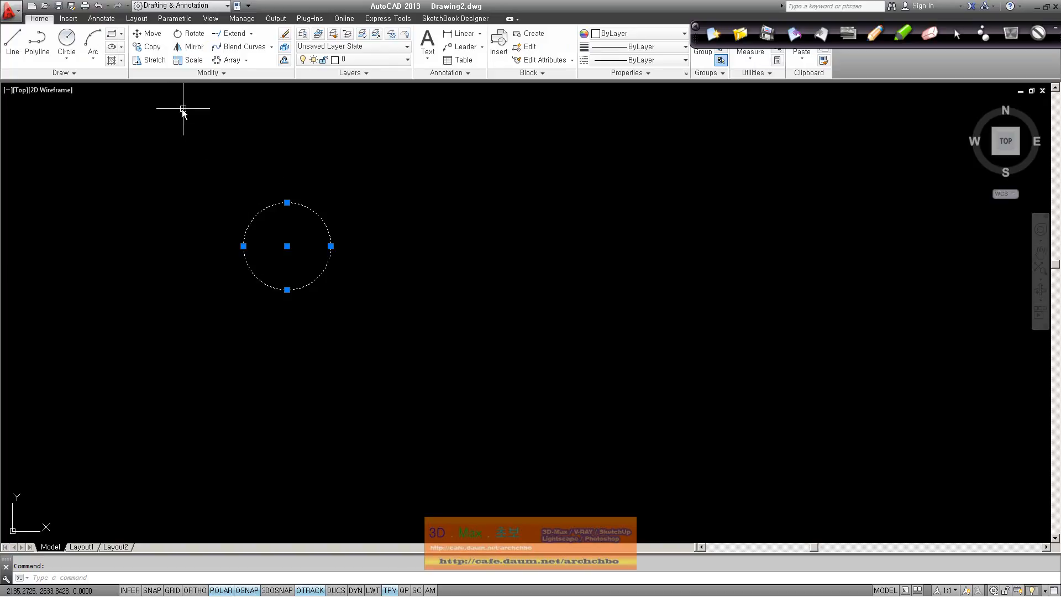
key("Delete")
Draw a new circle of about the same size as the deleted ones, in the upper left of the drawing.
left_click(62, 58)
left_click(247, 203)
left_click(288, 220)
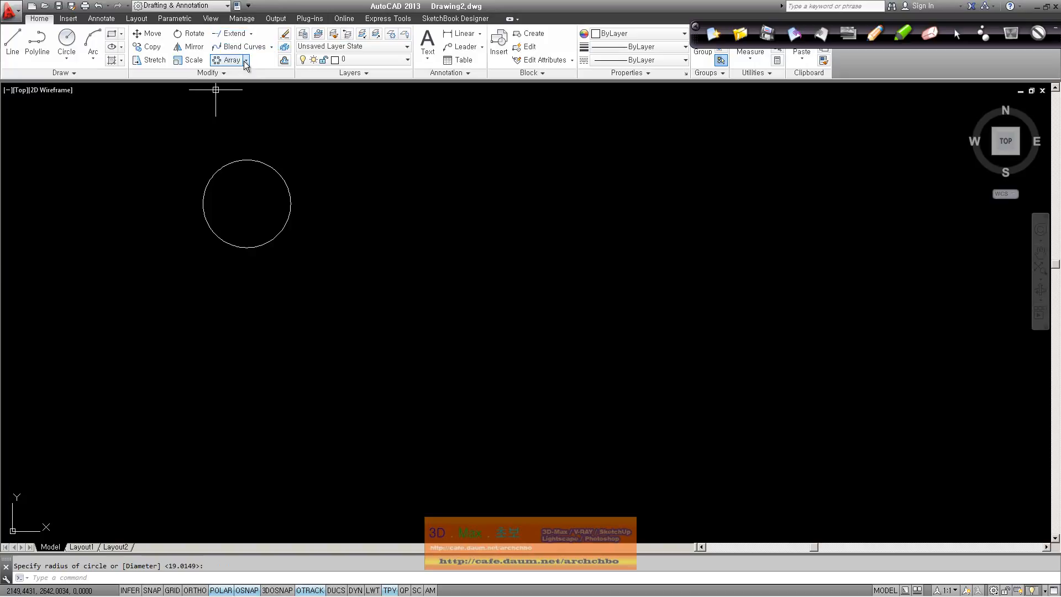
Polar-array the new circle around its own centre, keeping 6 items over 360 degrees.
left_click(233, 60)
left_click(286, 226)
key("Return")
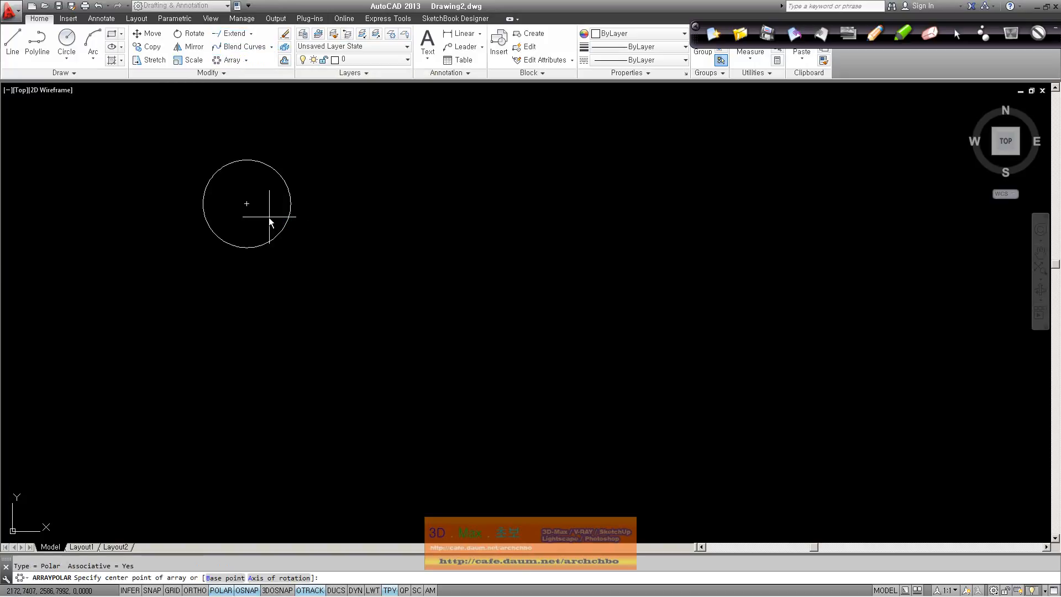
left_click(247, 204)
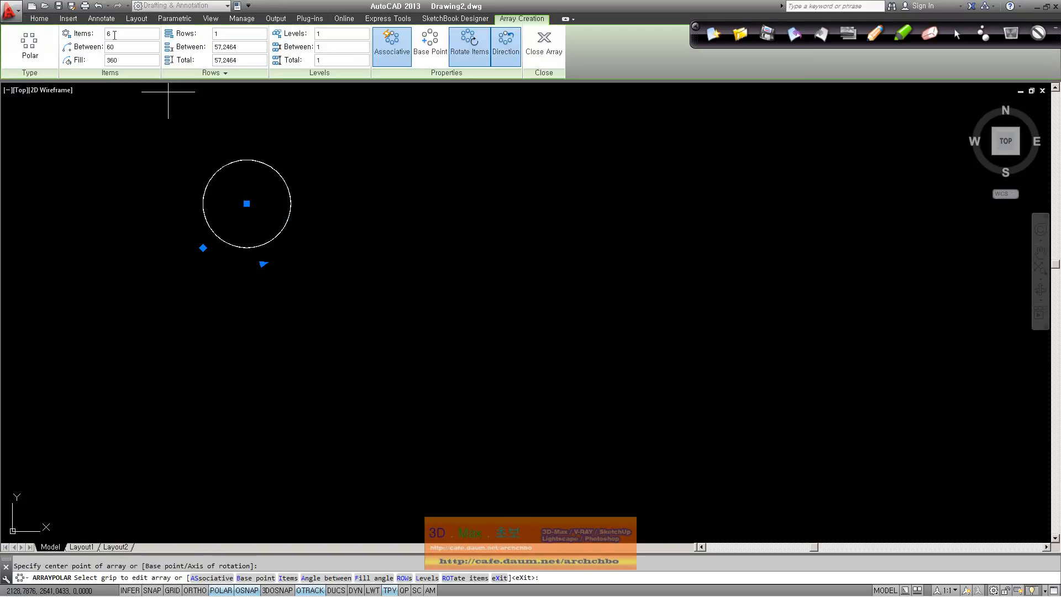
key("Return")
Explode the new circle's polar array into individual circles.
left_click(231, 162)
left_click(38, 18)
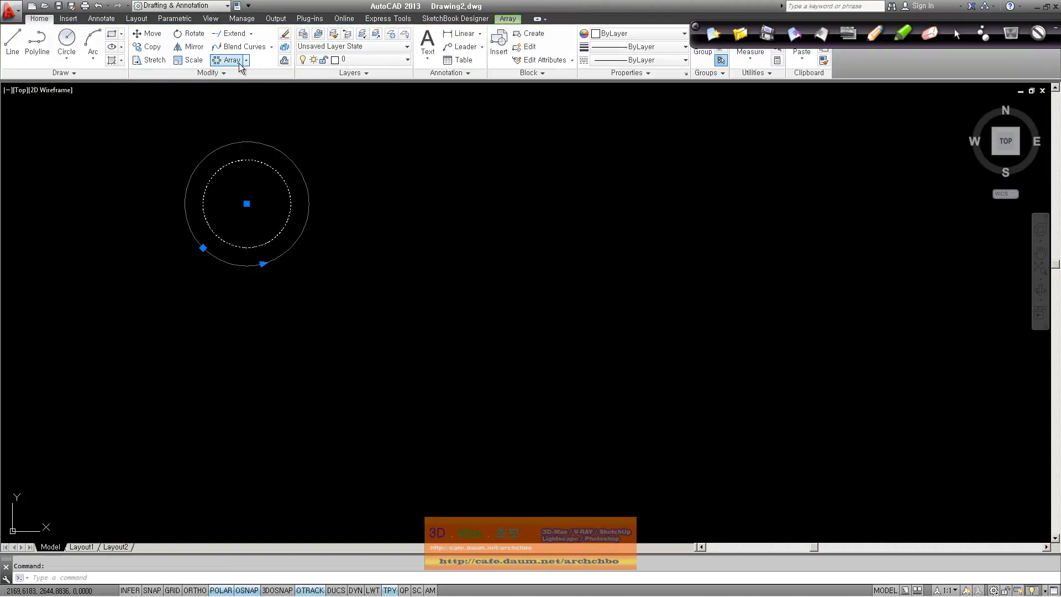
left_click(285, 46)
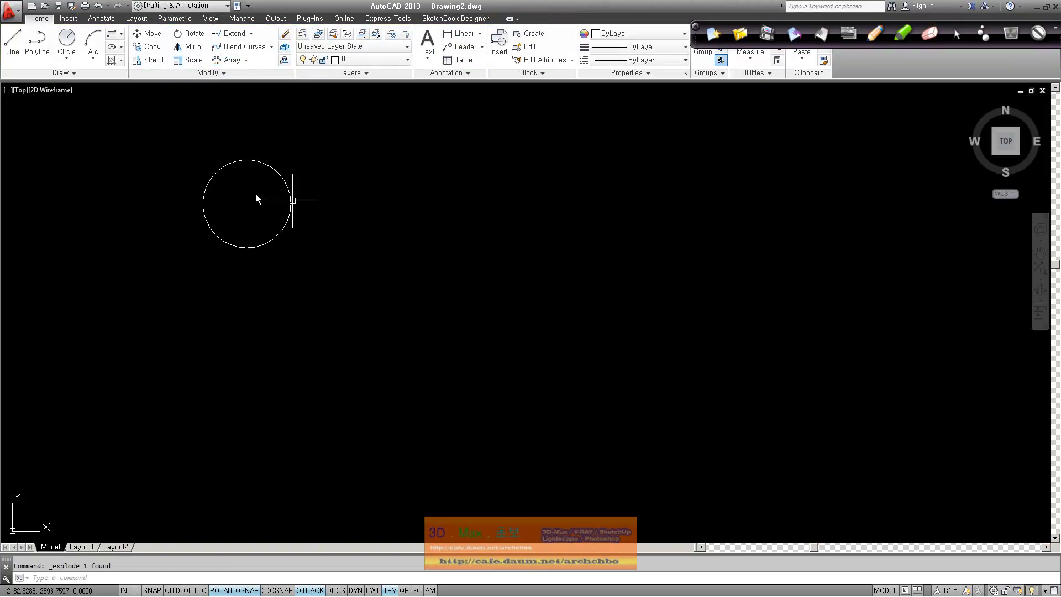
left_click(135, 119)
left_click(329, 288)
left_click(225, 72)
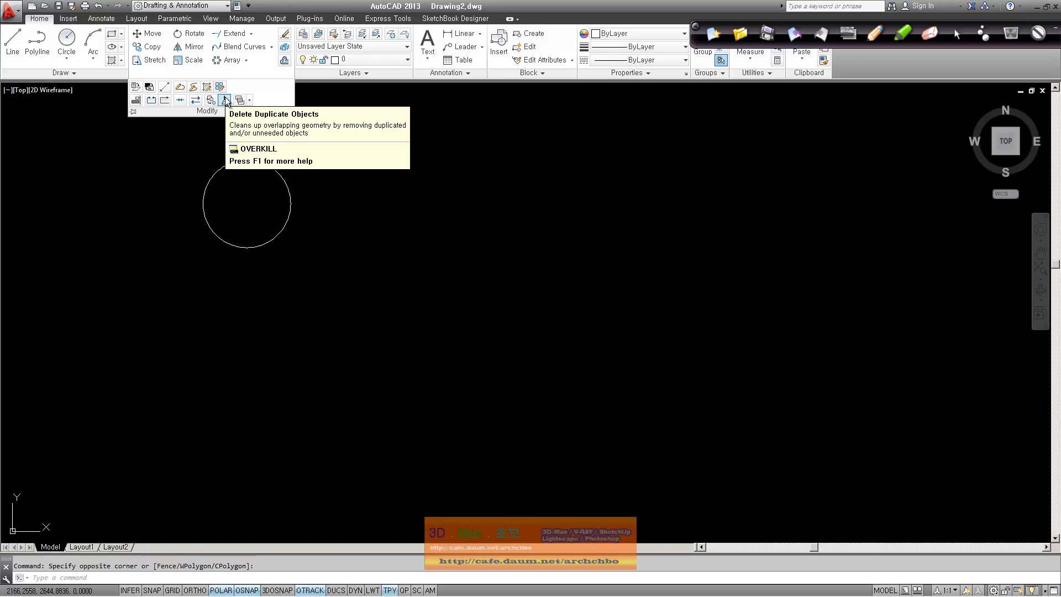
left_click(225, 100)
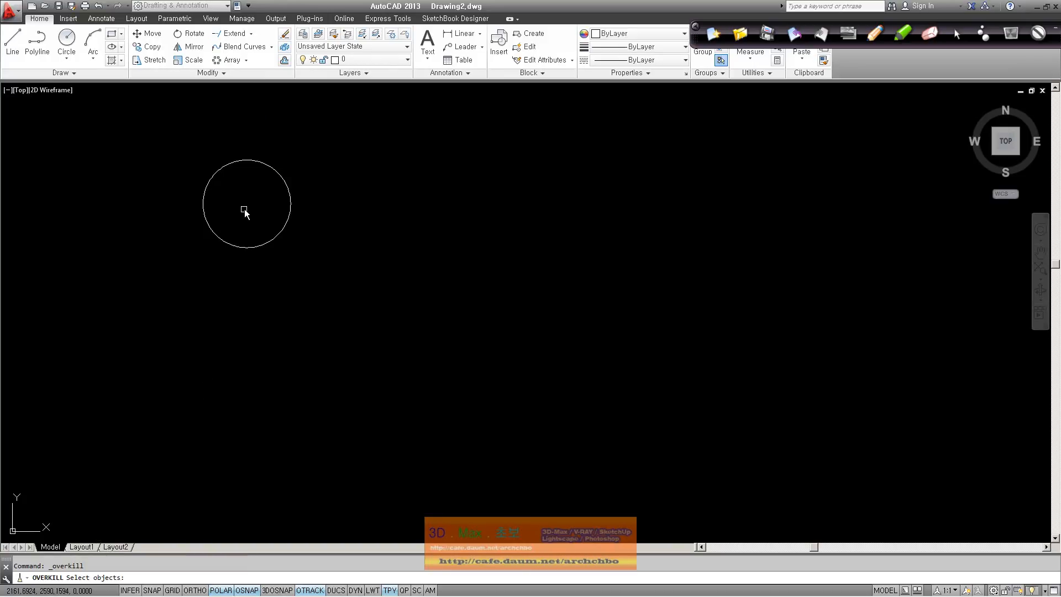
key("Escape")
Try to explode the overlapping circles again.
left_click(289, 185)
left_click(286, 48)
left_click(172, 107)
left_click(350, 293)
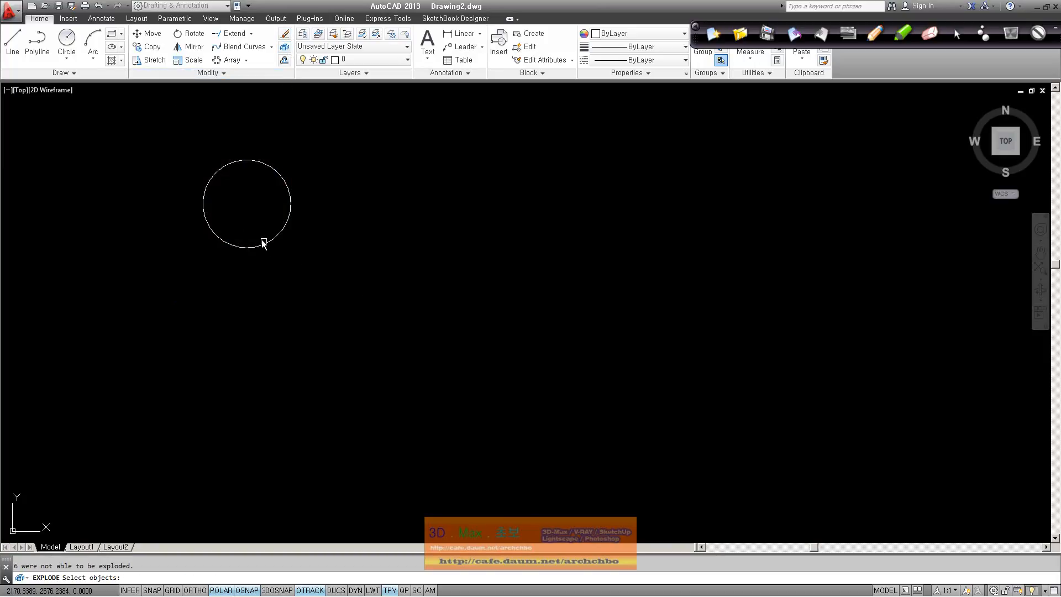
left_click(135, 113)
left_click(391, 320)
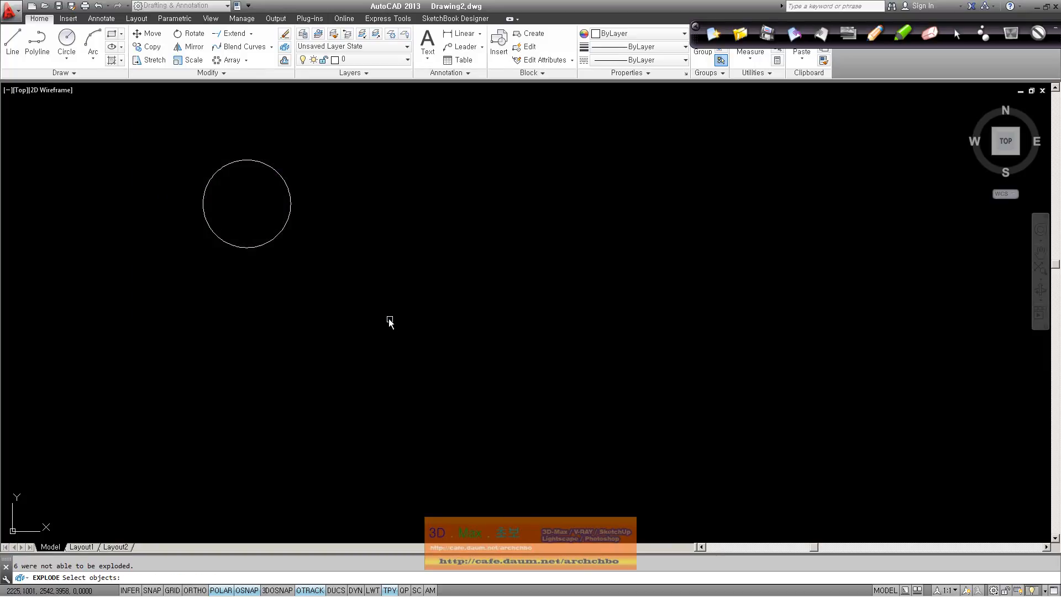
key("Escape")
Delete one of the overlapping circles.
left_click(279, 236)
key("Delete")
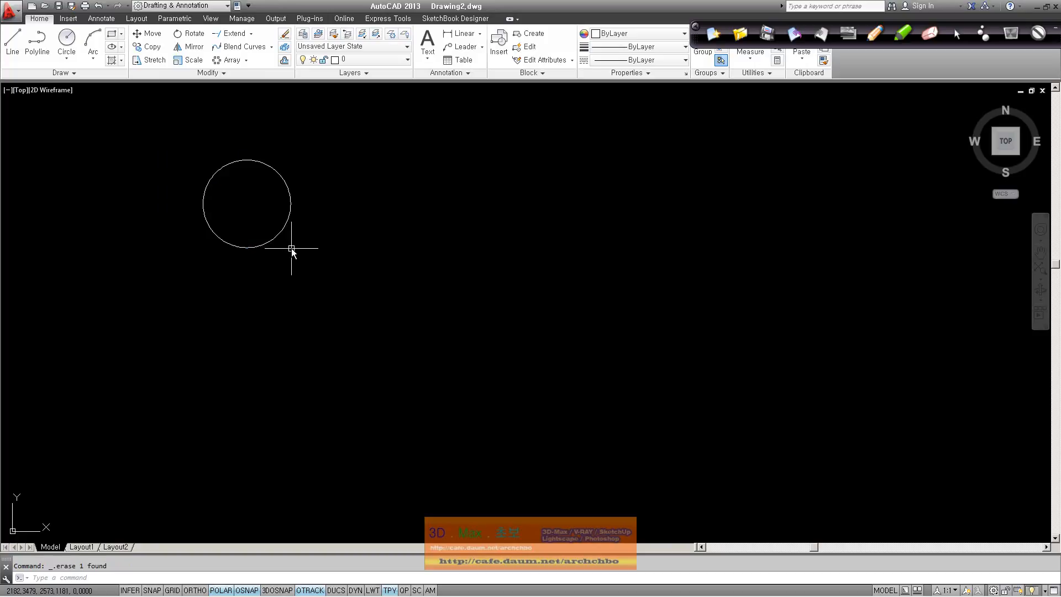
Remove the duplicate circles with Delete Duplicate Objects using the default comparison settings, and delete the single circle left over.
left_click(225, 74)
left_click(219, 101)
left_click(183, 145)
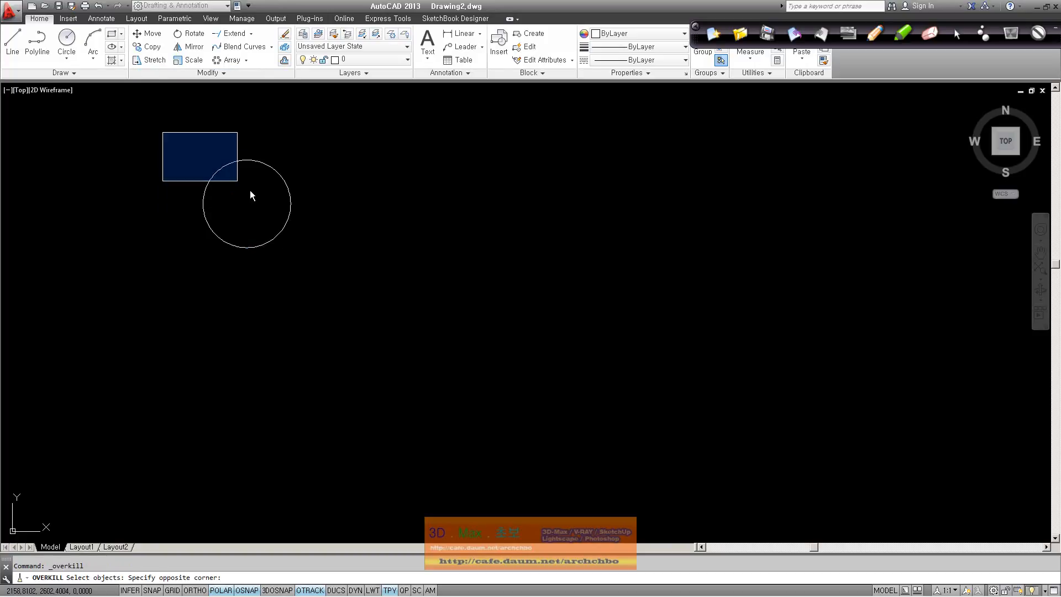
left_click(340, 288)
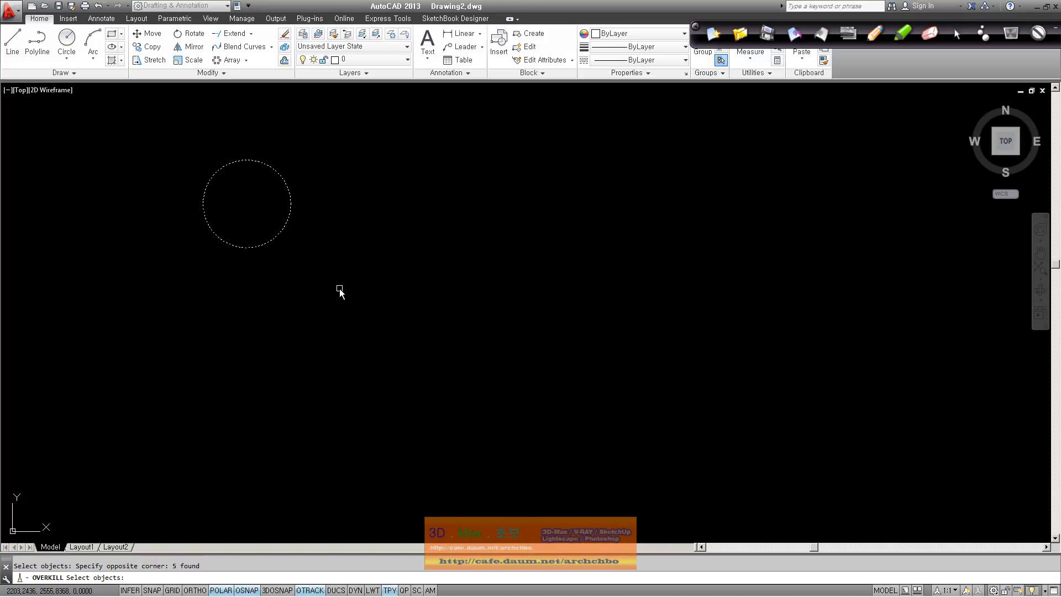
key("Return")
left_click_drag(498, 188, 297, 188)
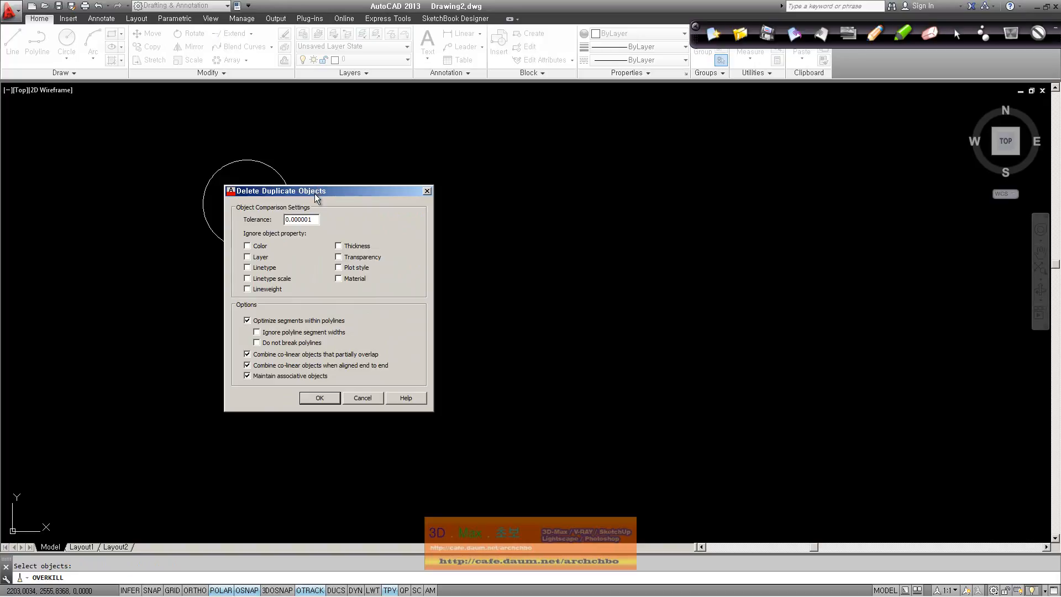
left_click(329, 395)
left_click(284, 232)
key("Delete")
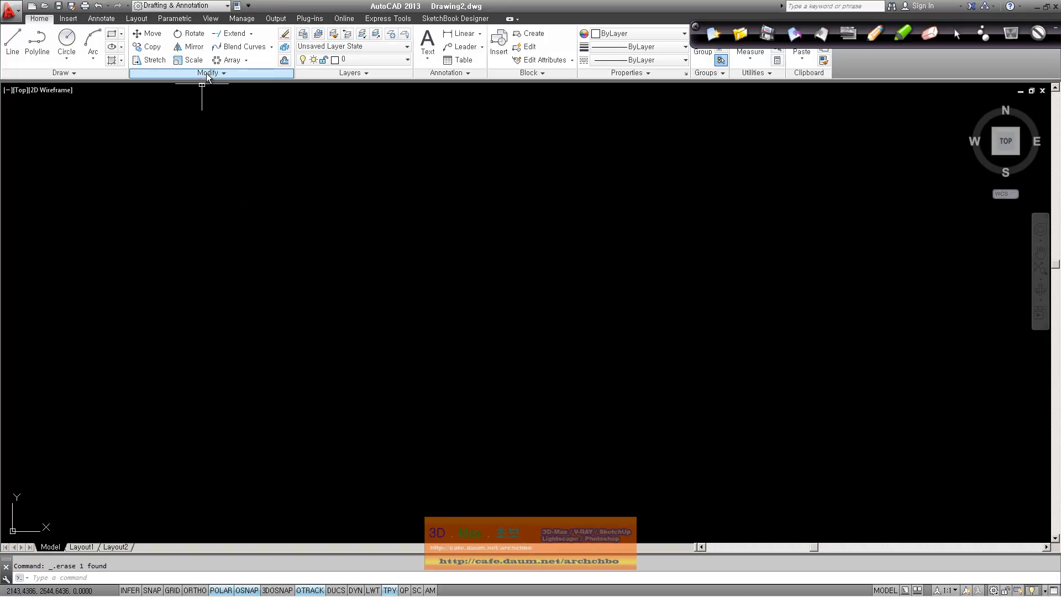
Start the Fillet command and look over the related Chamfer and Blend Curves commands.
left_click(226, 73)
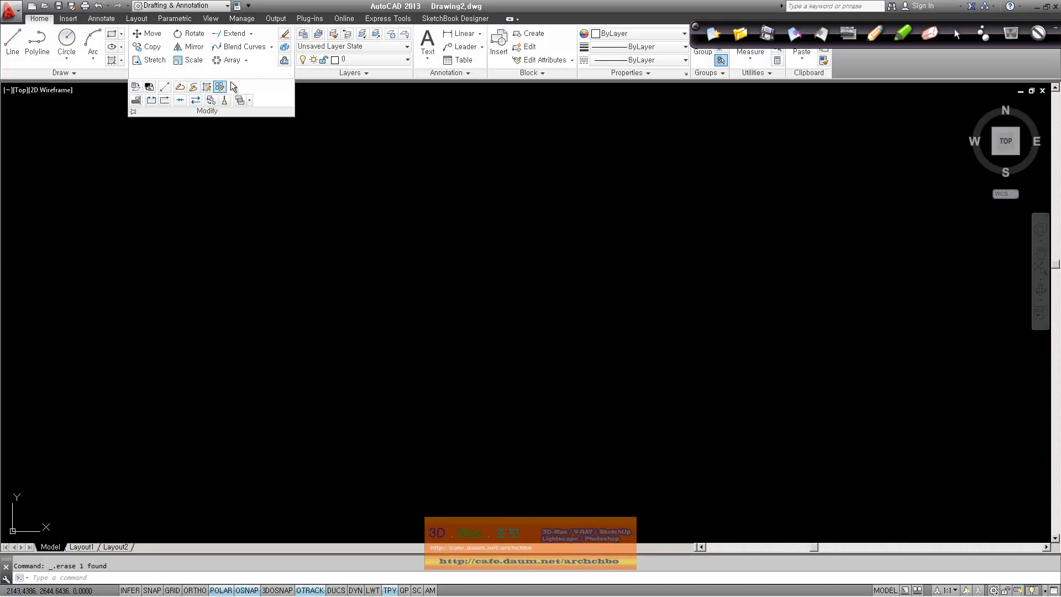
left_click(271, 47)
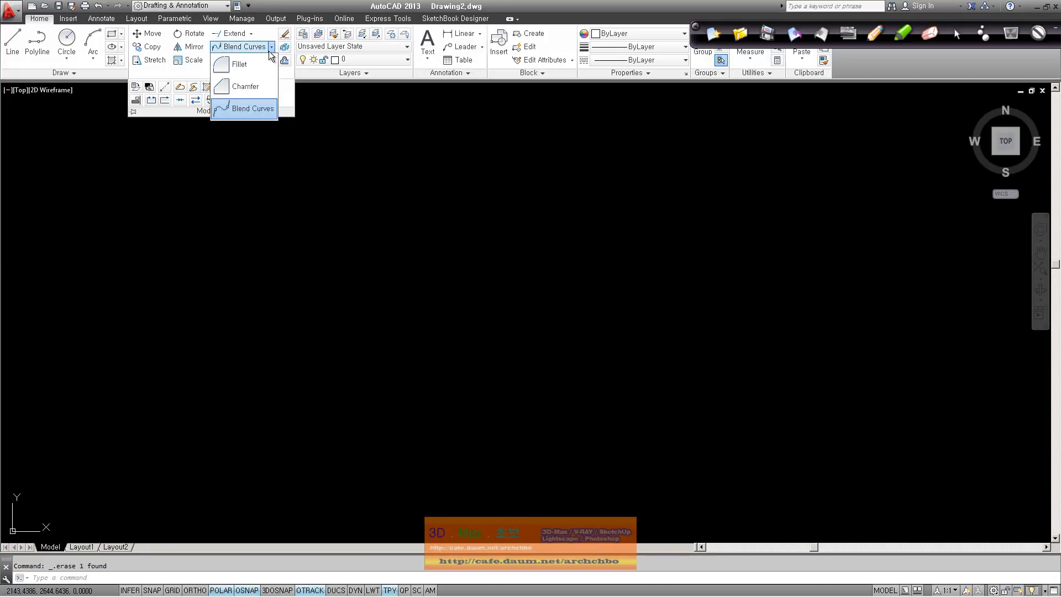
left_click(235, 65)
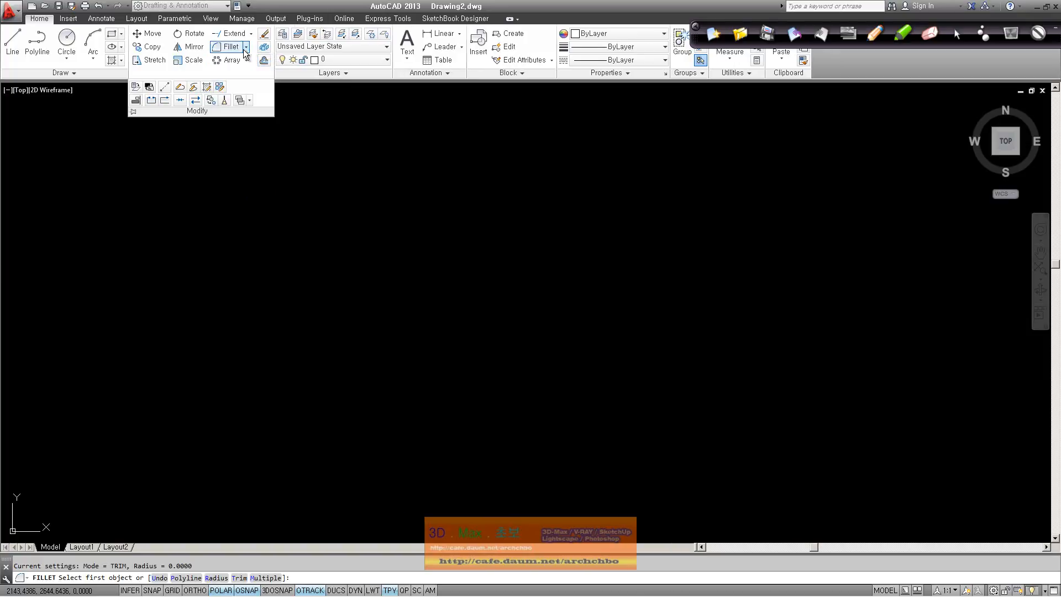
left_click(247, 48)
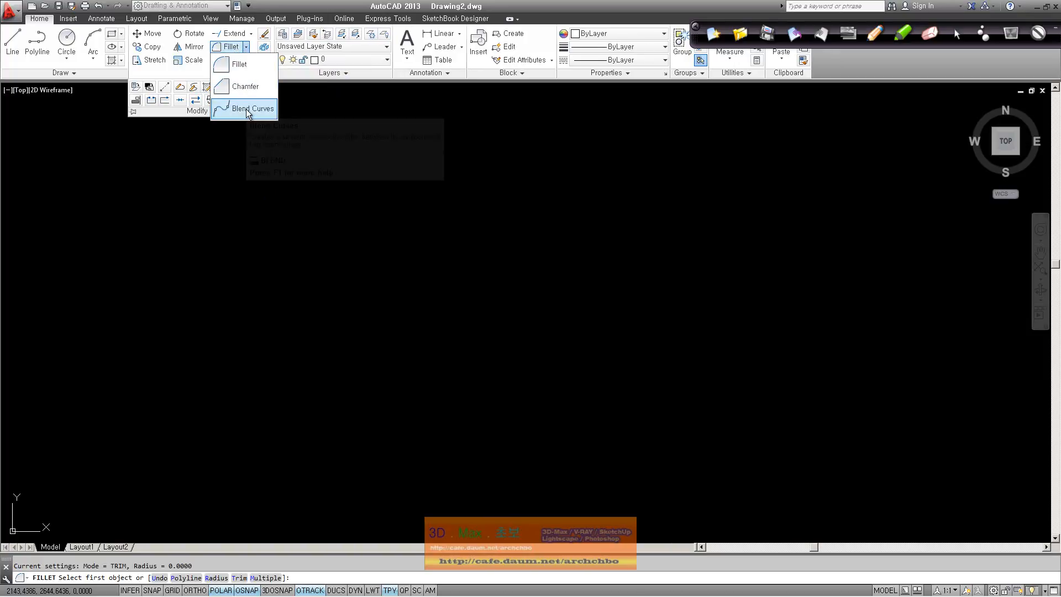